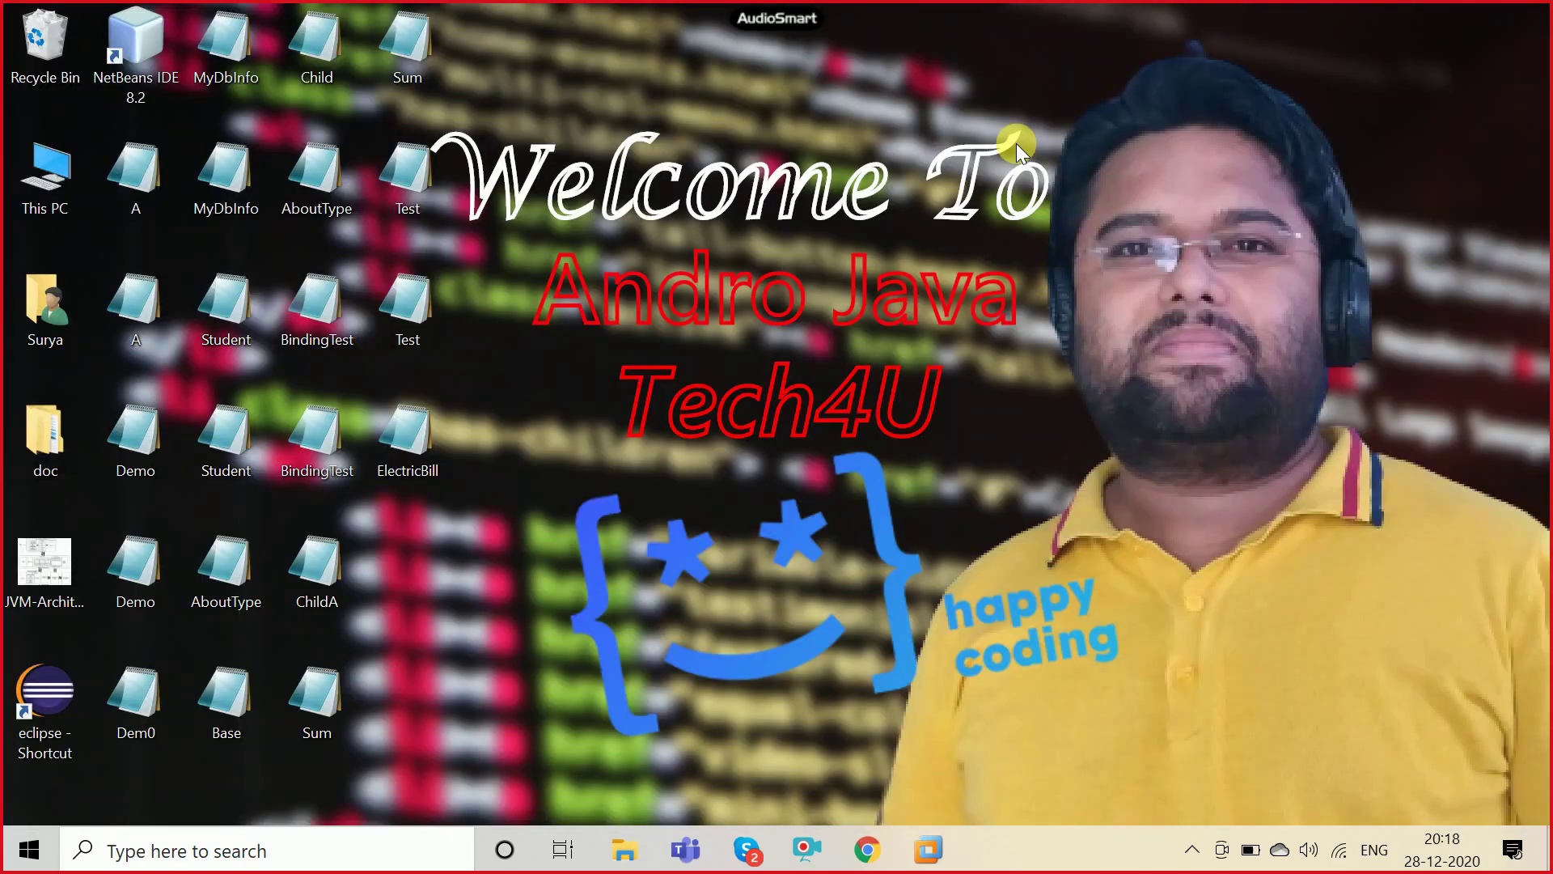
# Step: Refresh the desktop, then launch Notepad from the Run prompt and maximize its window
pyautogui.rightClick(1016, 143)
pyautogui.moveTo(1070, 179)
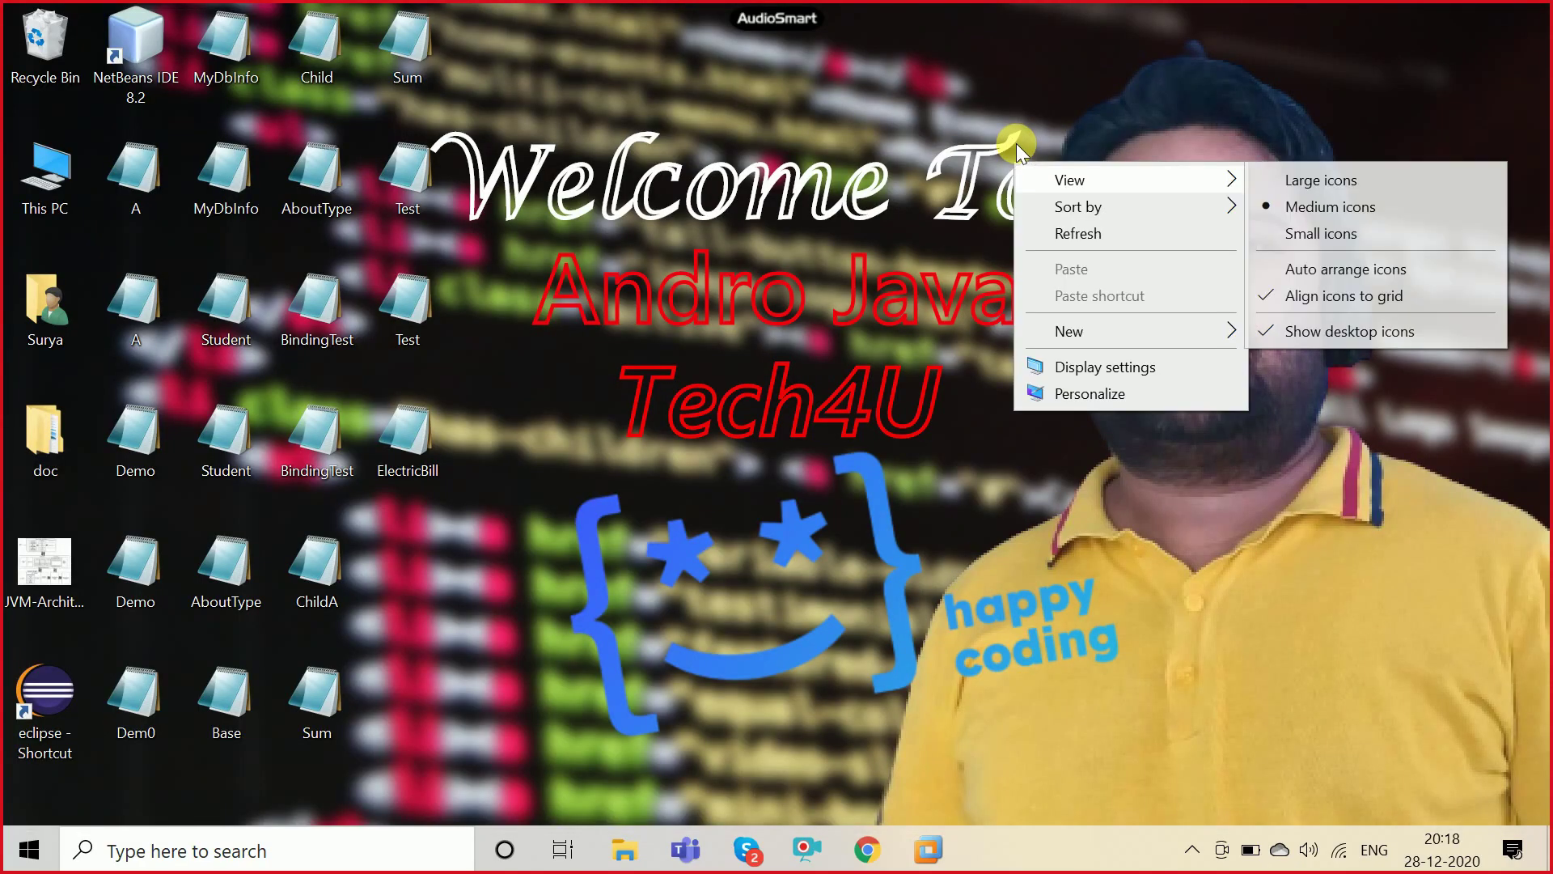
pyautogui.click(1071, 236)
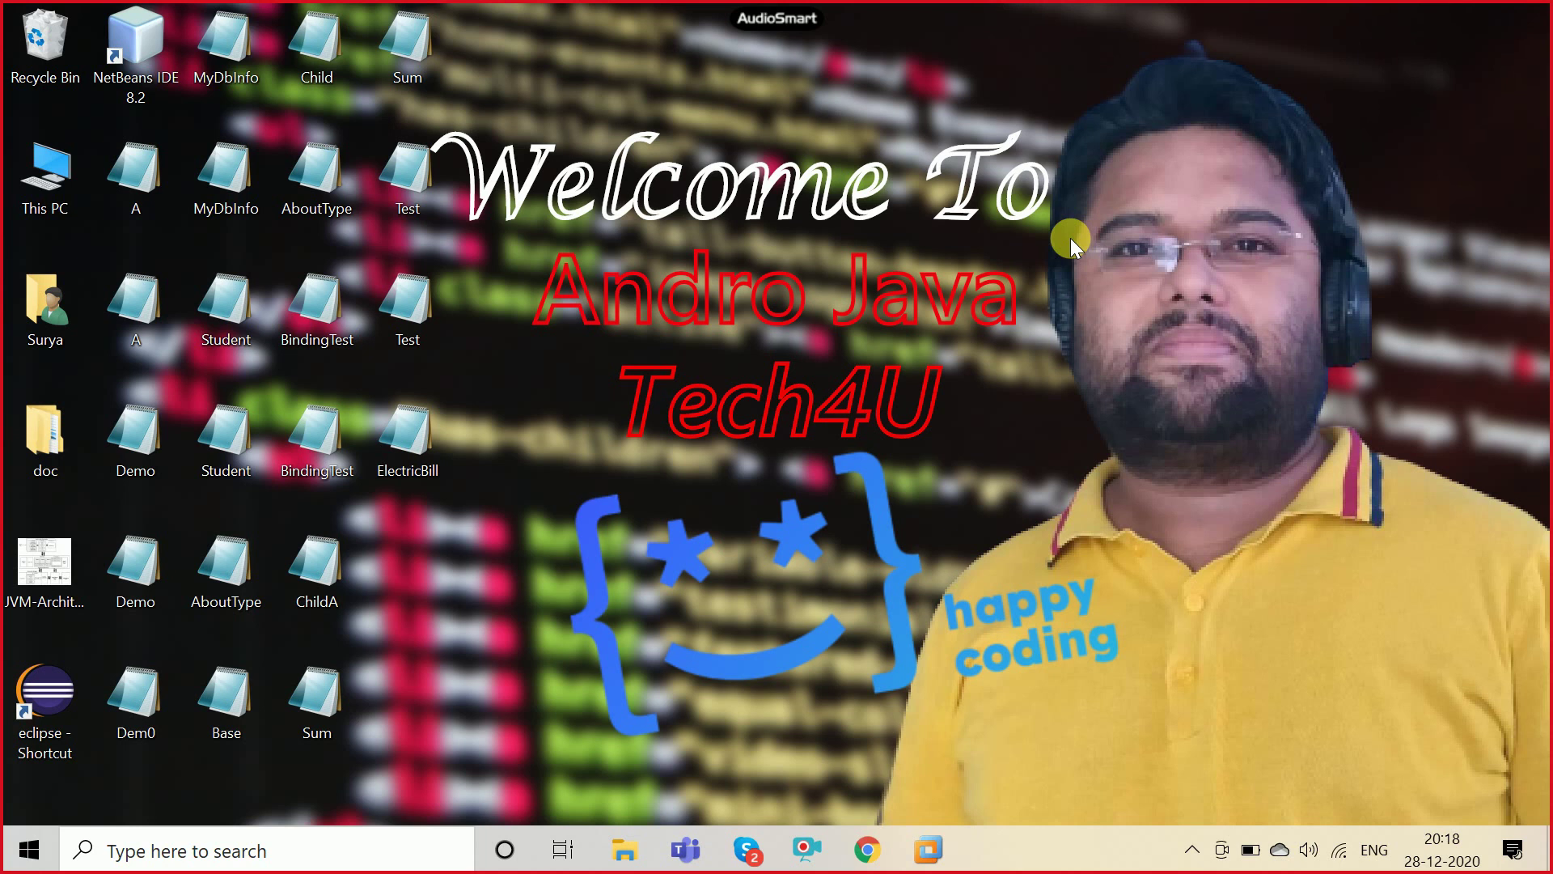
pyautogui.press('super+r')
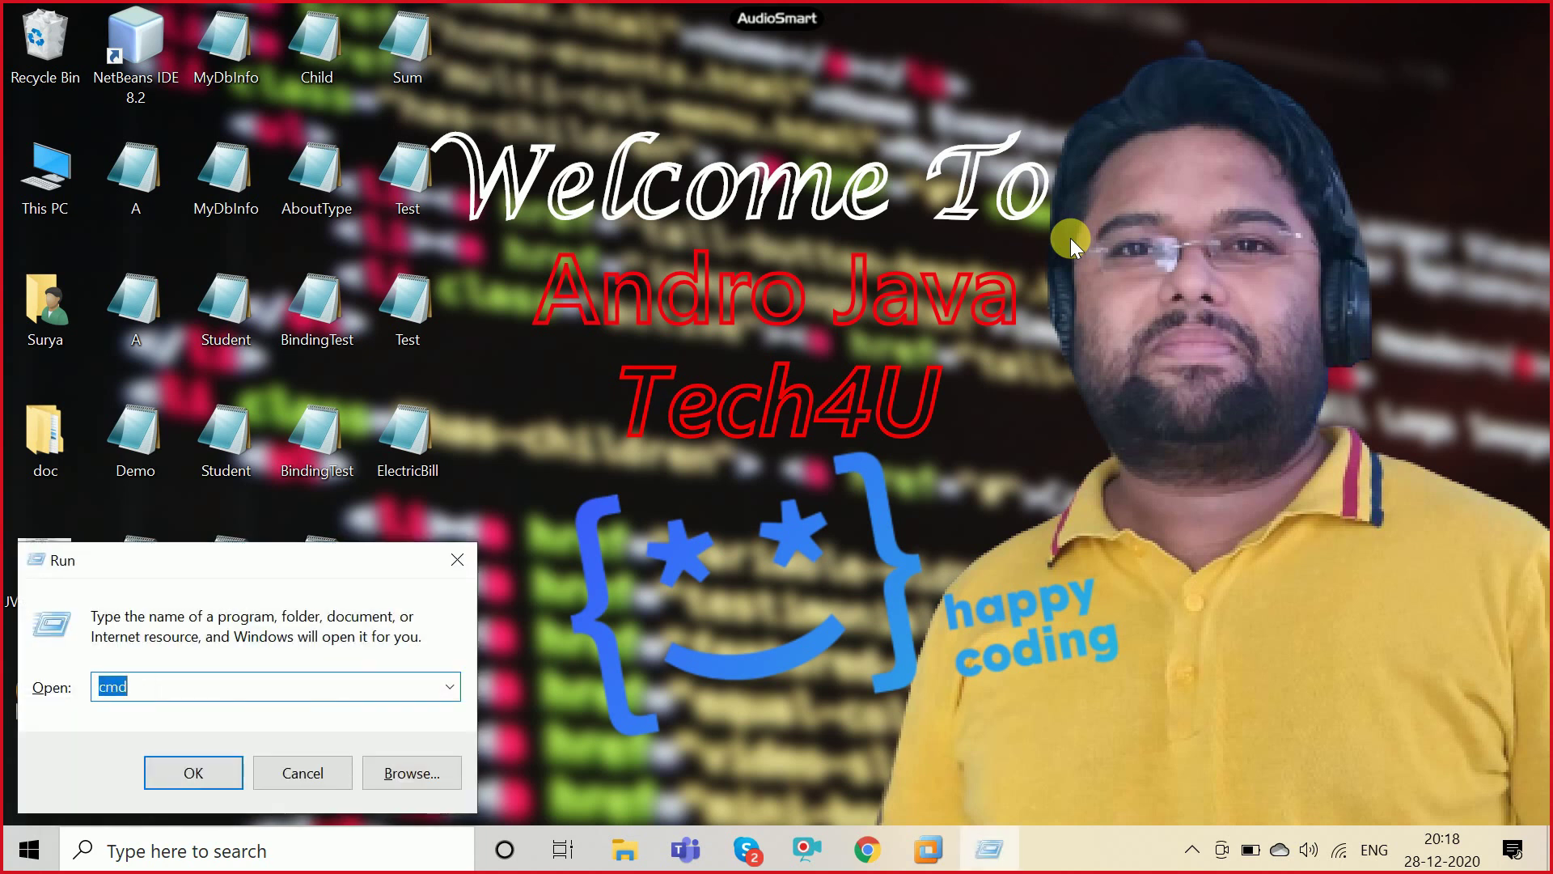
pyautogui.write('notepad')
pyautogui.press('Return')
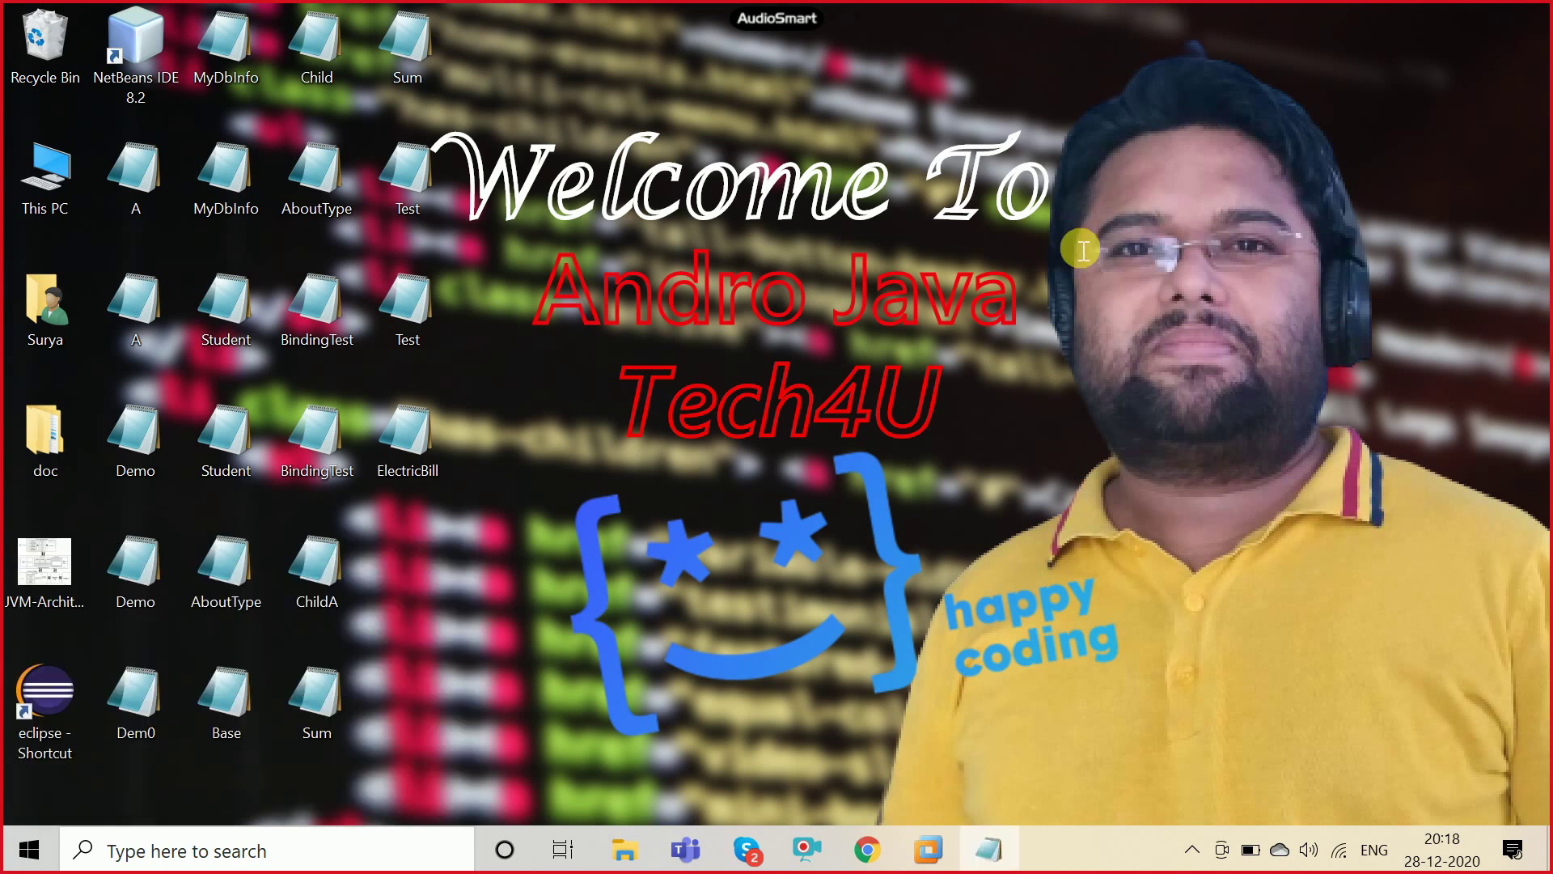
pyautogui.doubleClick(867, 193)
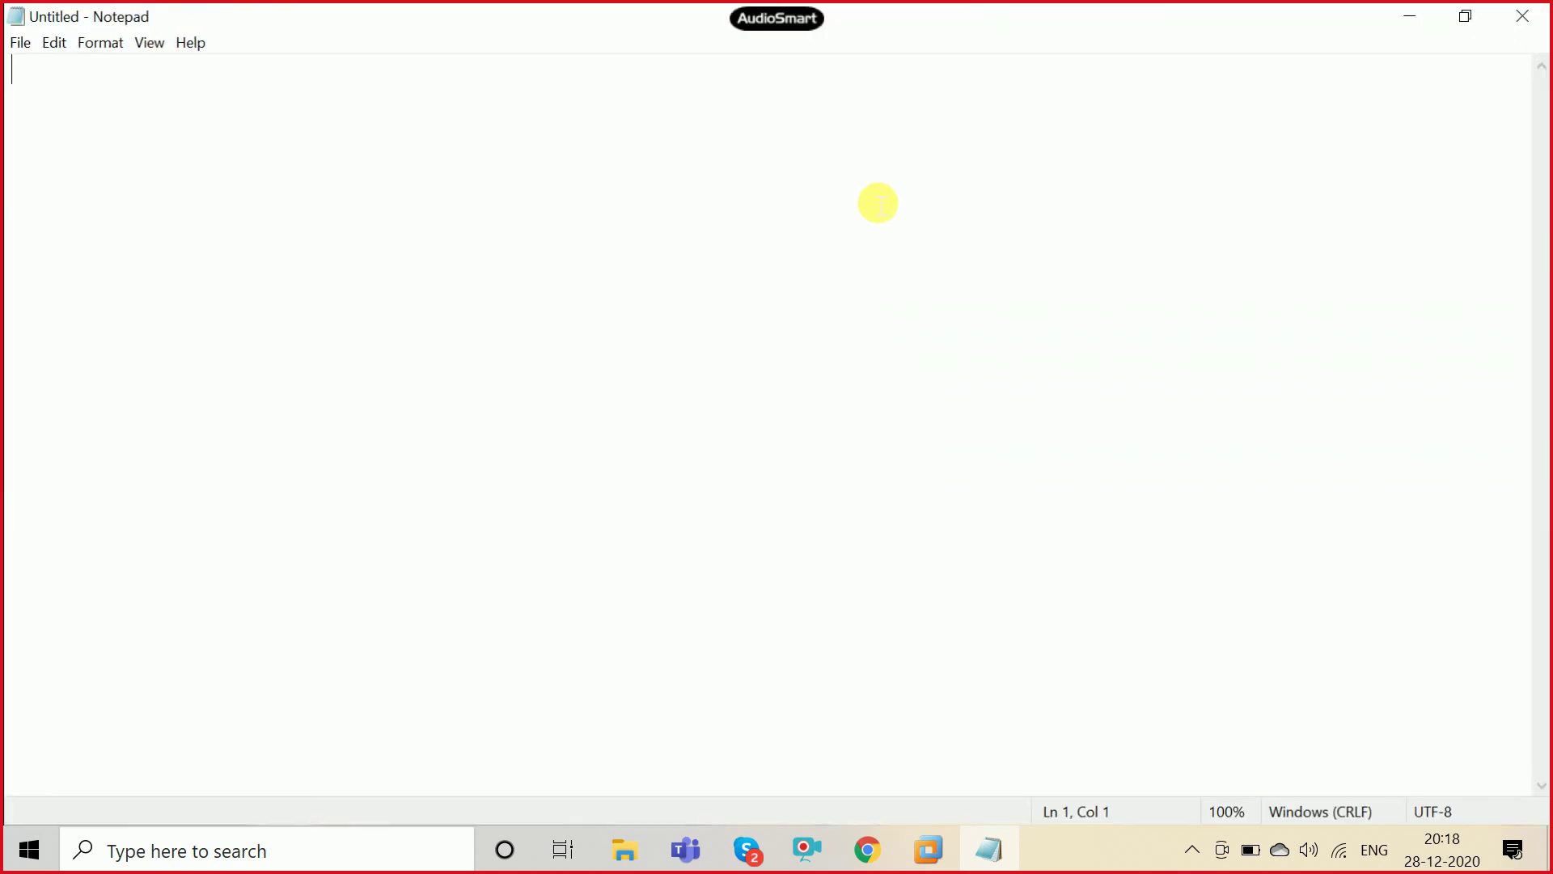
# Step: Type JSE and JEE on separate lines, adding and then deleting a stray JME entry
pyautogui.write('J')
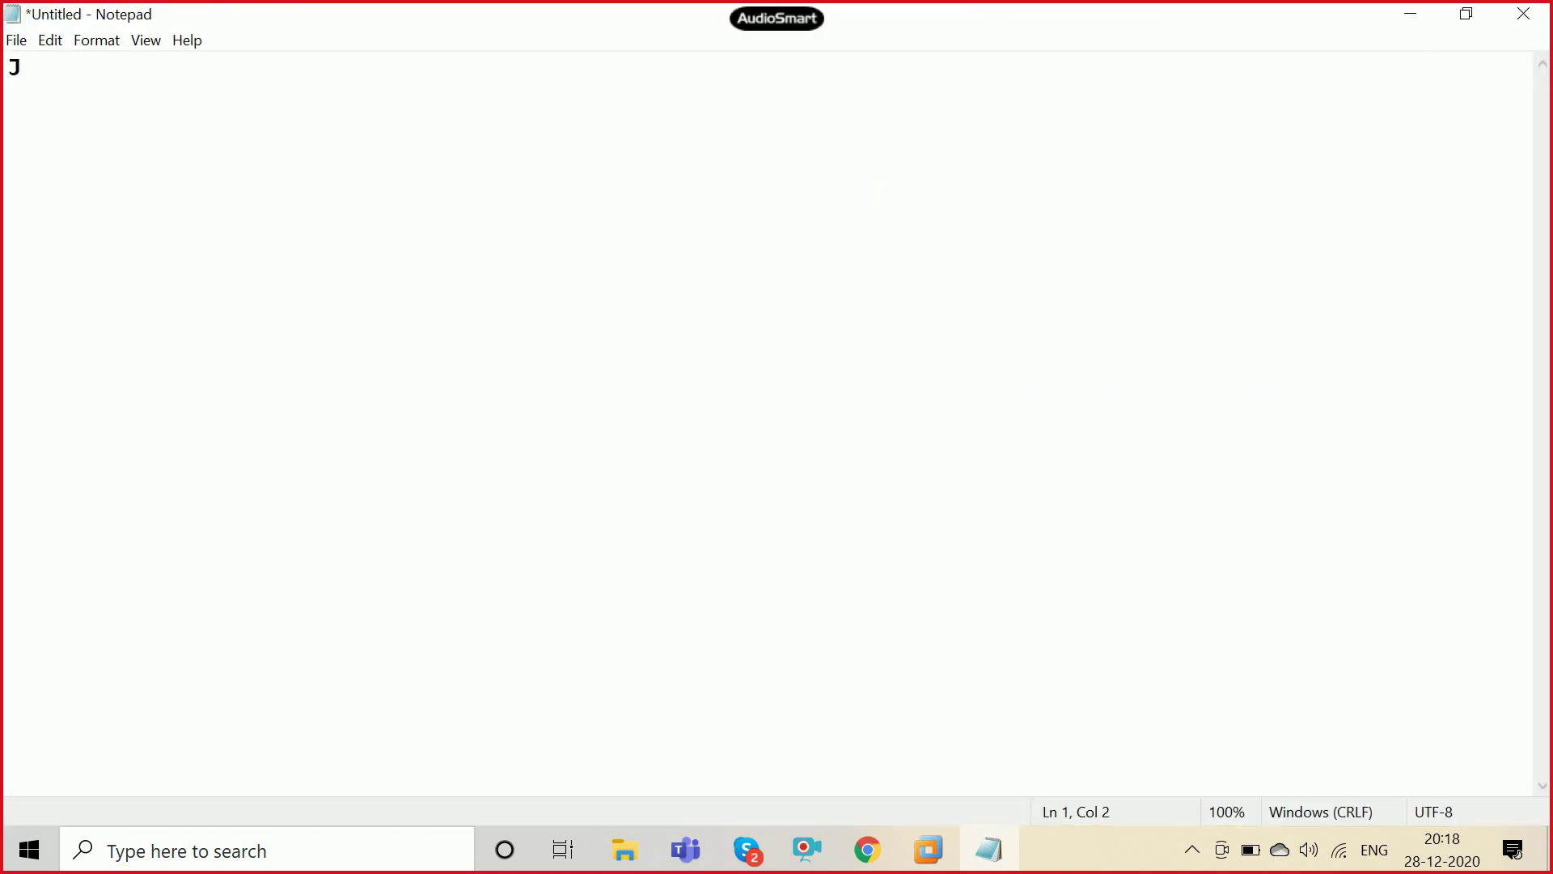
pyautogui.write('SE')
pyautogui.press('Return')
pyautogui.write('JEE')
pyautogui.press('Return')
pyautogui.write('JME')
pyautogui.press('Left')
pyautogui.press('Left')
pyautogui.press('Left')
pyautogui.press('Return')
pyautogui.hotkey('shift', 'Right')
pyautogui.hotkey('shift', 'Right')
pyautogui.hotkey('shift', 'Right')
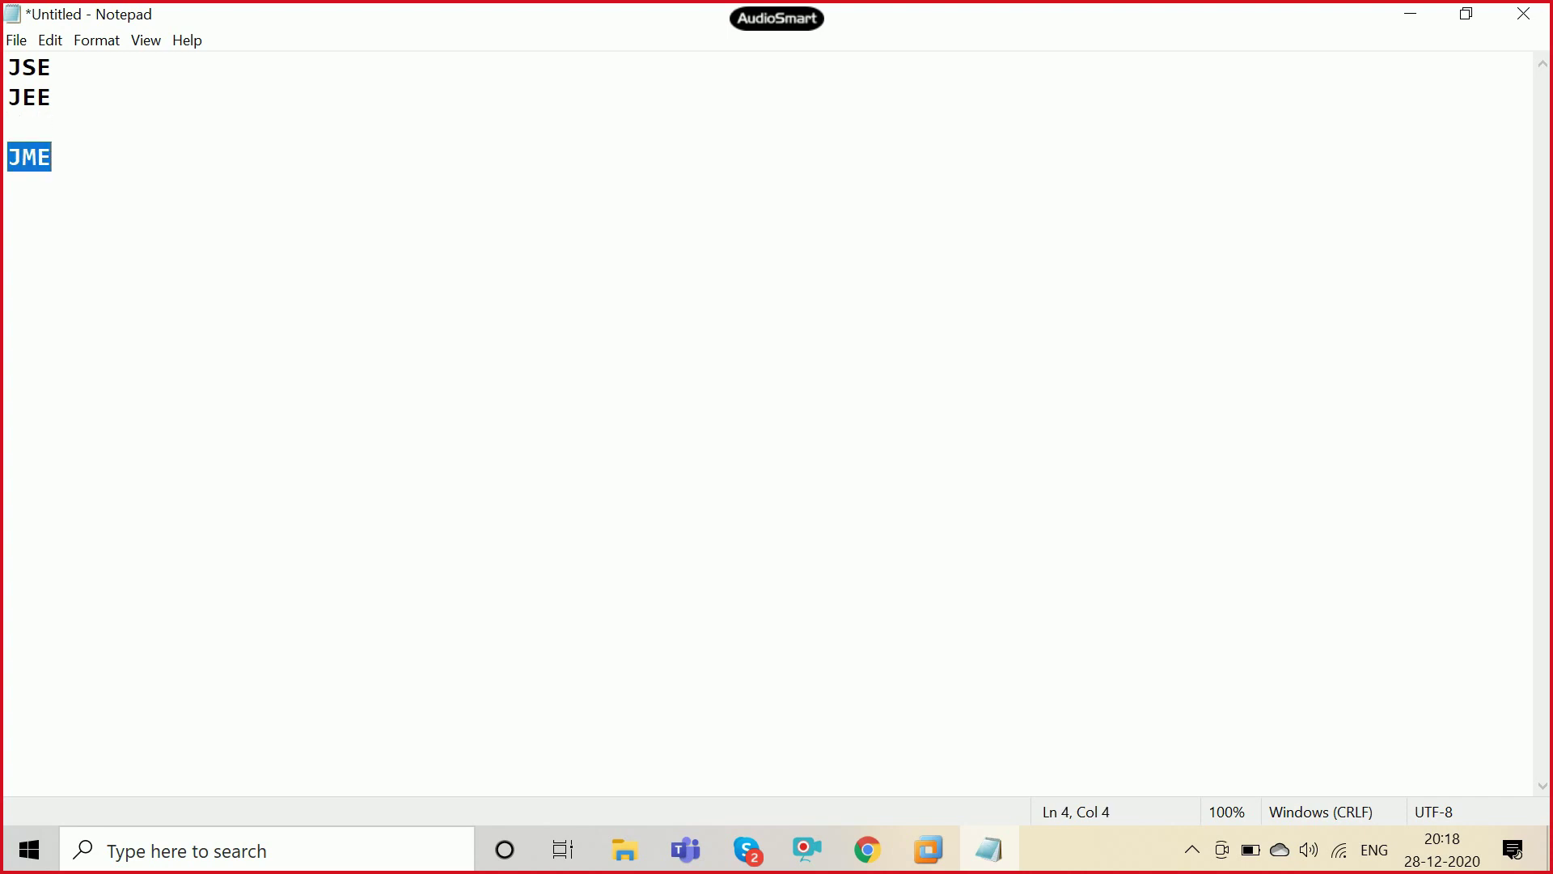
pyautogui.press('Delete')
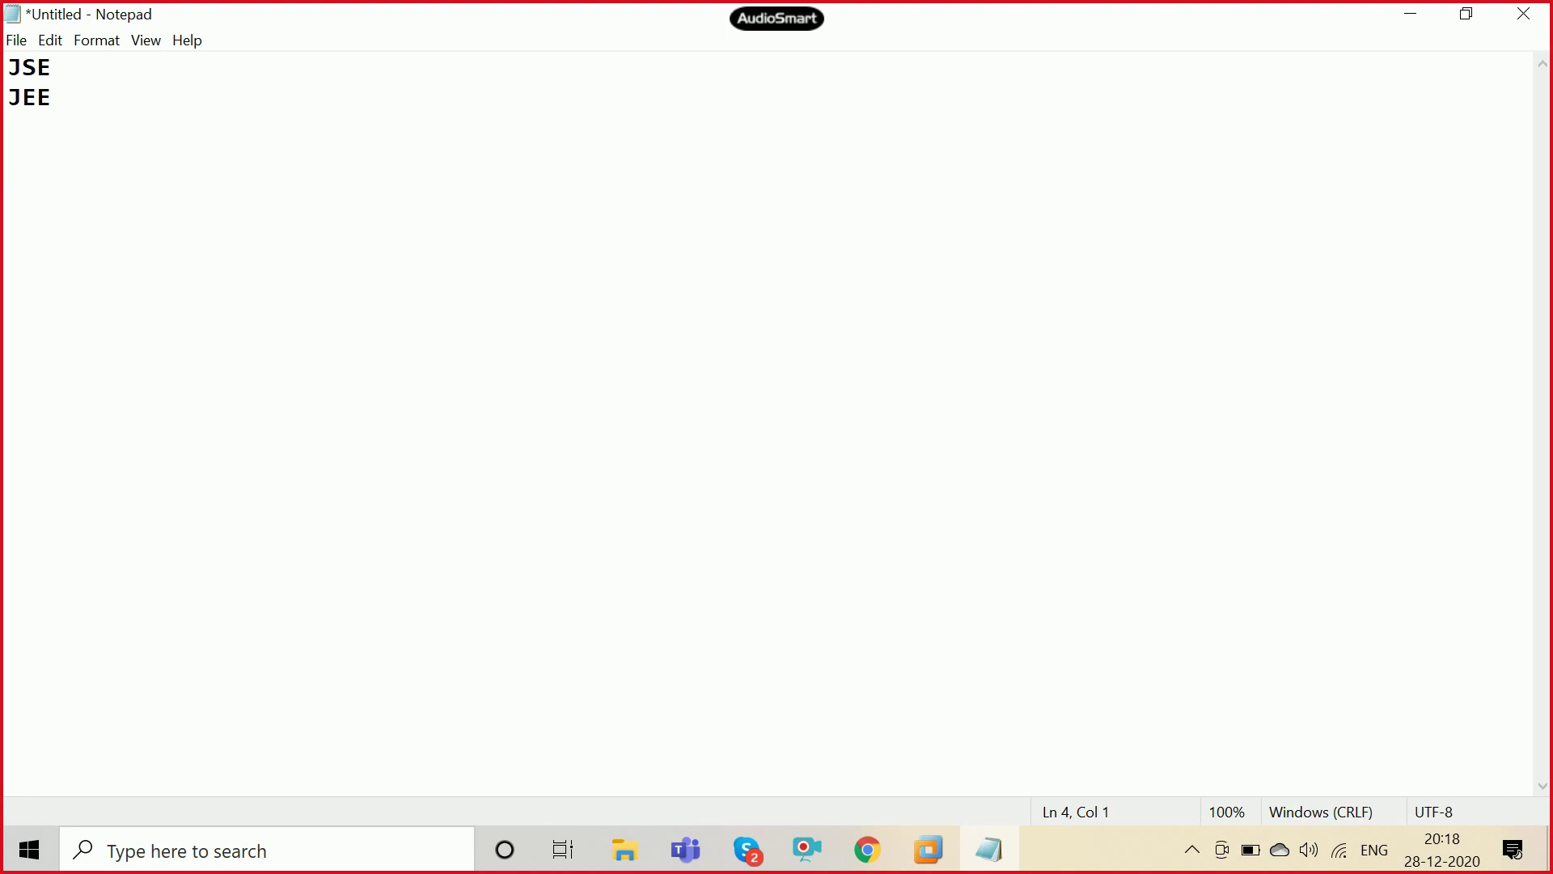
# Step: Insert blank lines above JEE and JSE, and append --- after JSE
pyautogui.press('BackSpace')
pyautogui.press('Up')
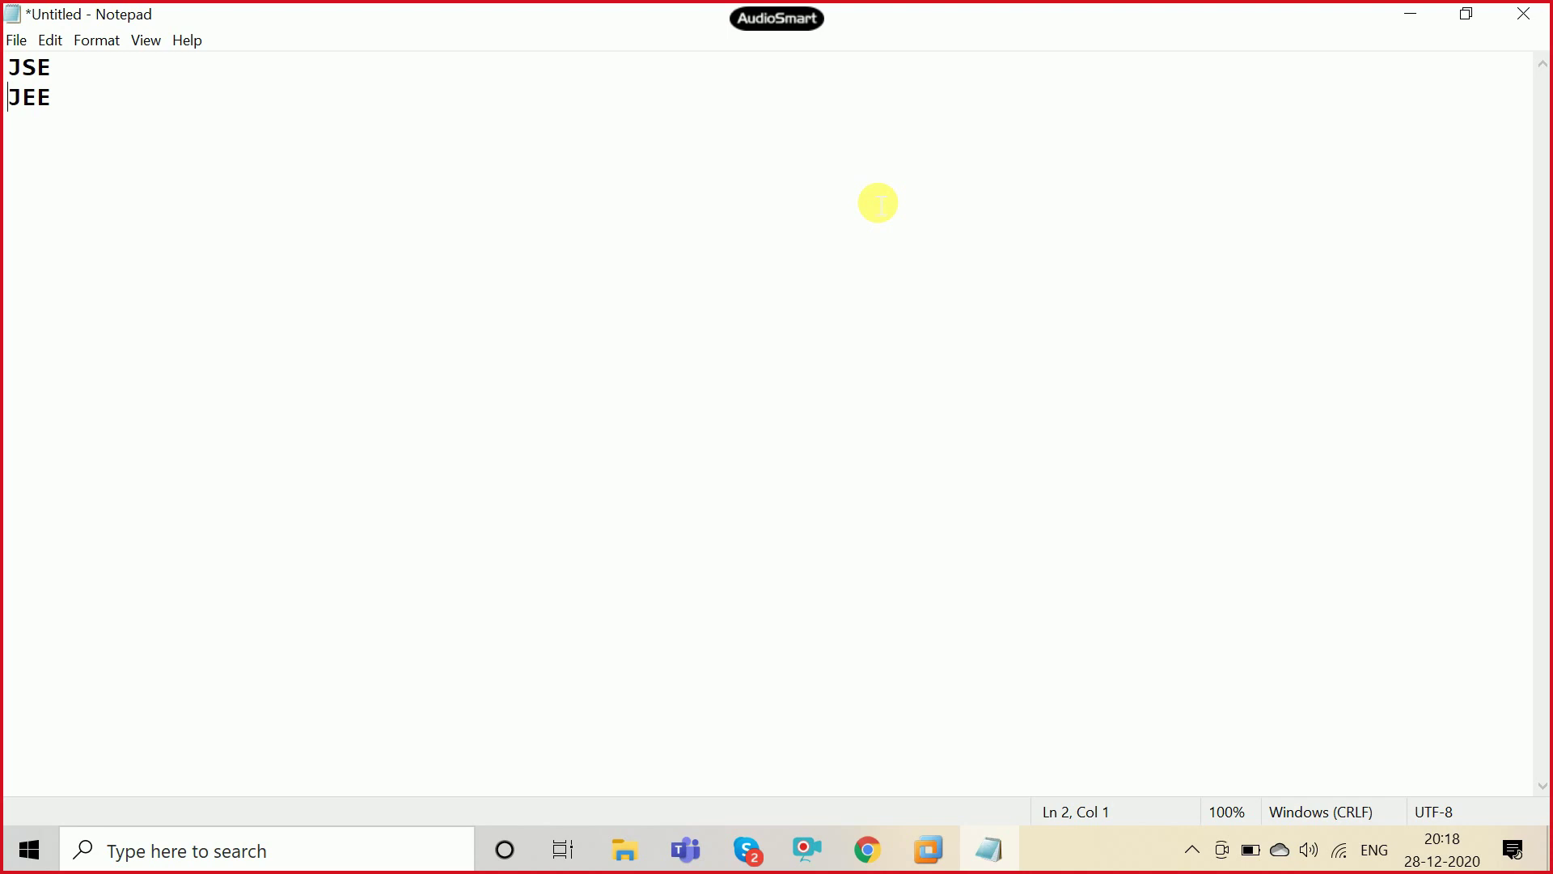
pyautogui.press('Return')
pyautogui.press('Up')
pyautogui.press('Up')
pyautogui.press('Return')
pyautogui.press('End')
pyautogui.write('---')
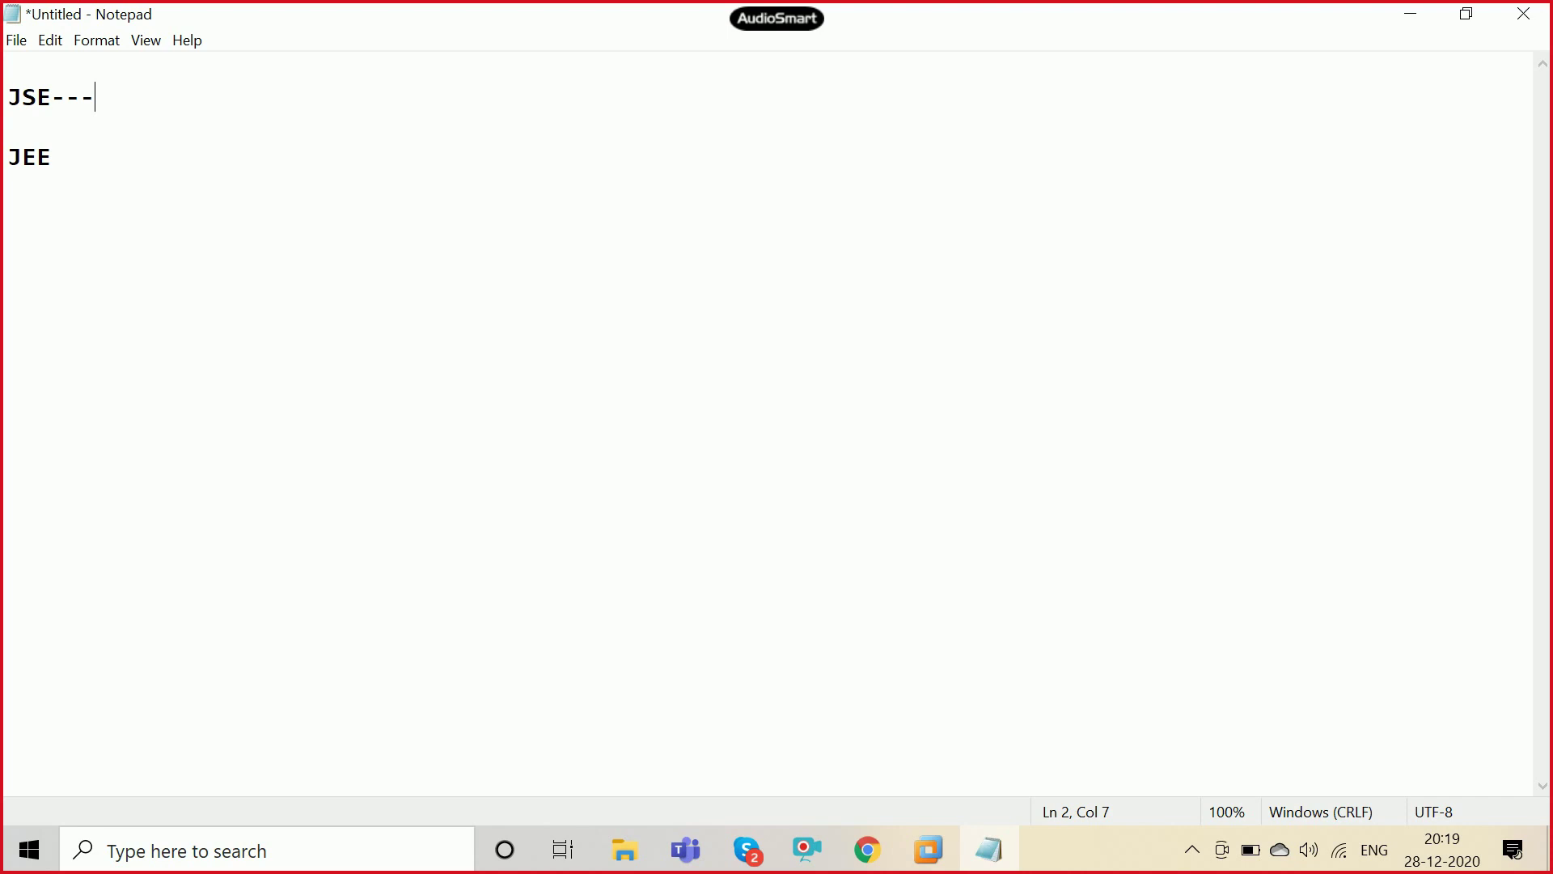
# Step: Add another blank line above JEE and append --- after JEE
pyautogui.press('Down')
pyautogui.press('Down')
pyautogui.press('Up')
pyautogui.press('Return')
pyautogui.press('Down')
pyautogui.press('Right')
pyautogui.press('Right')
pyautogui.press('Right')
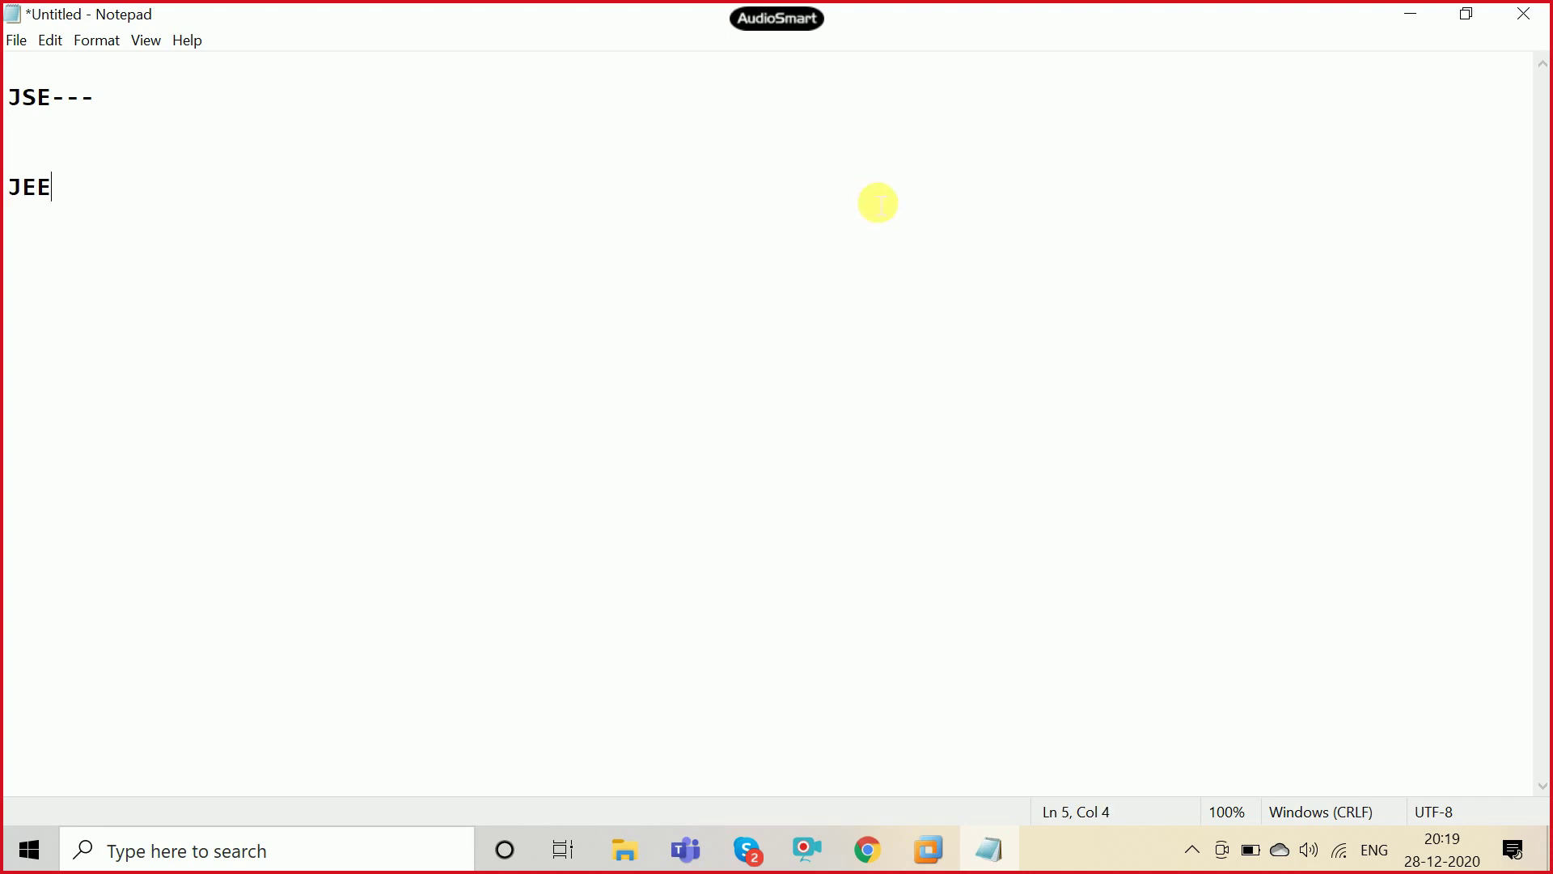
pyautogui.write('---')
pyautogui.press('Up')
pyautogui.press('Up')
pyautogui.press('Up')
pyautogui.press('Down')
pyautogui.press('Down')
pyautogui.press('Down')
pyautogui.press('Right')
pyautogui.press('Right')
pyautogui.press('Right')
pyautogui.press('Right')
pyautogui.press('Right')
pyautogui.press('Return')
pyautogui.press('Return')
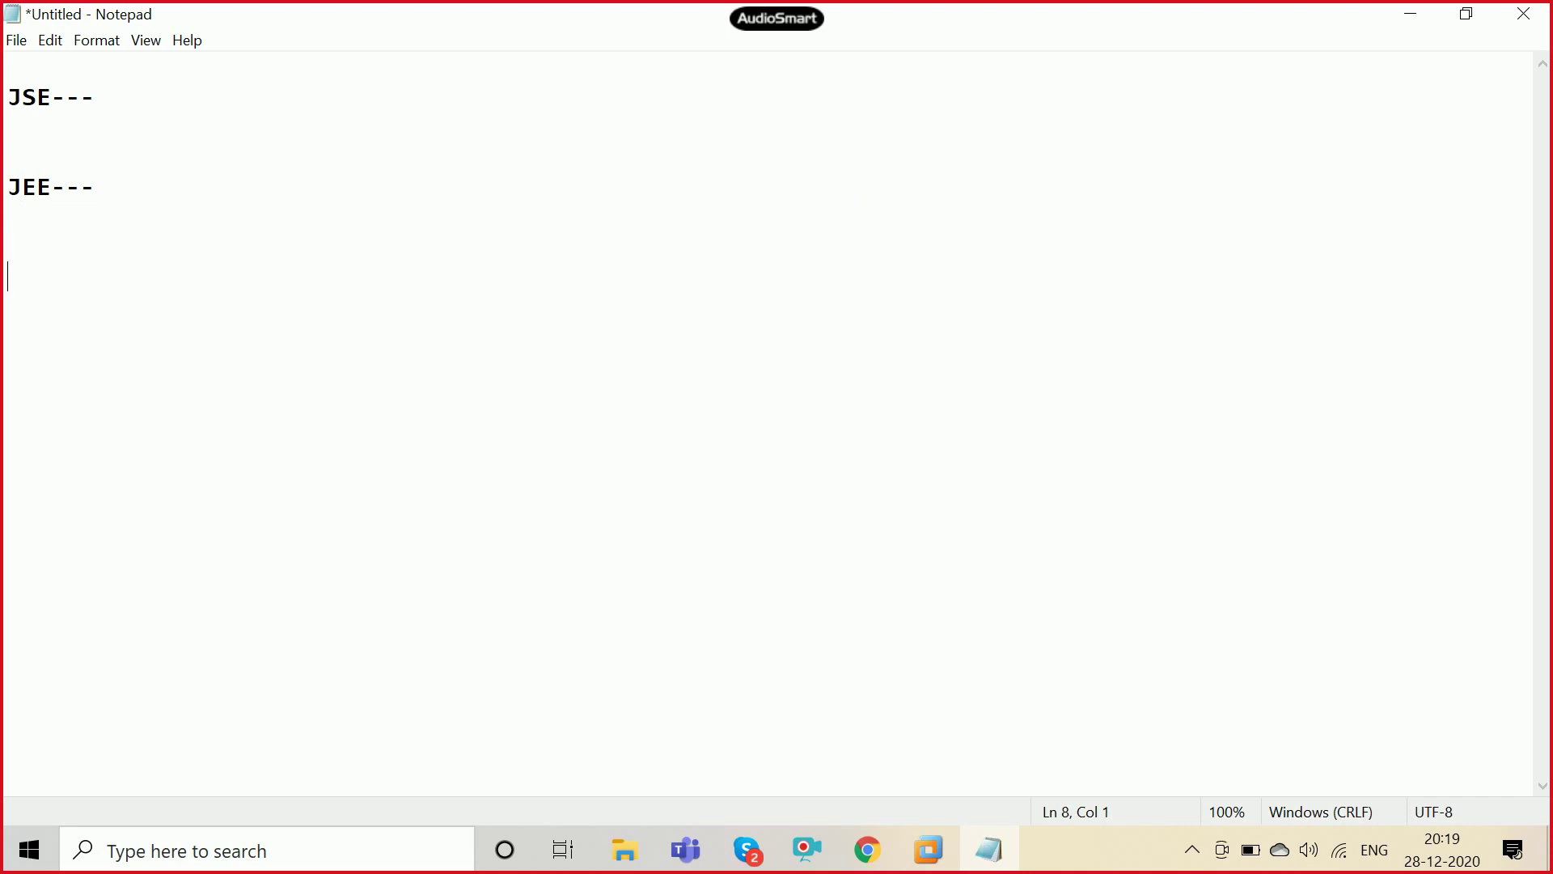
pyautogui.press('BackSpace')
# Step: List Servlet and JSP, then a blank line, then EJB, RMI and WebSerives below JEE---
pyautogui.write('Servlet')
pyautogui.press('Return')
pyautogui.write('JSP')
pyautogui.press('Return')
pyautogui.press('Return')
pyautogui.write('EJB')
pyautogui.press('Return')
pyautogui.write('RMI')
pyautogui.press('Return')
pyautogui.write('Web')
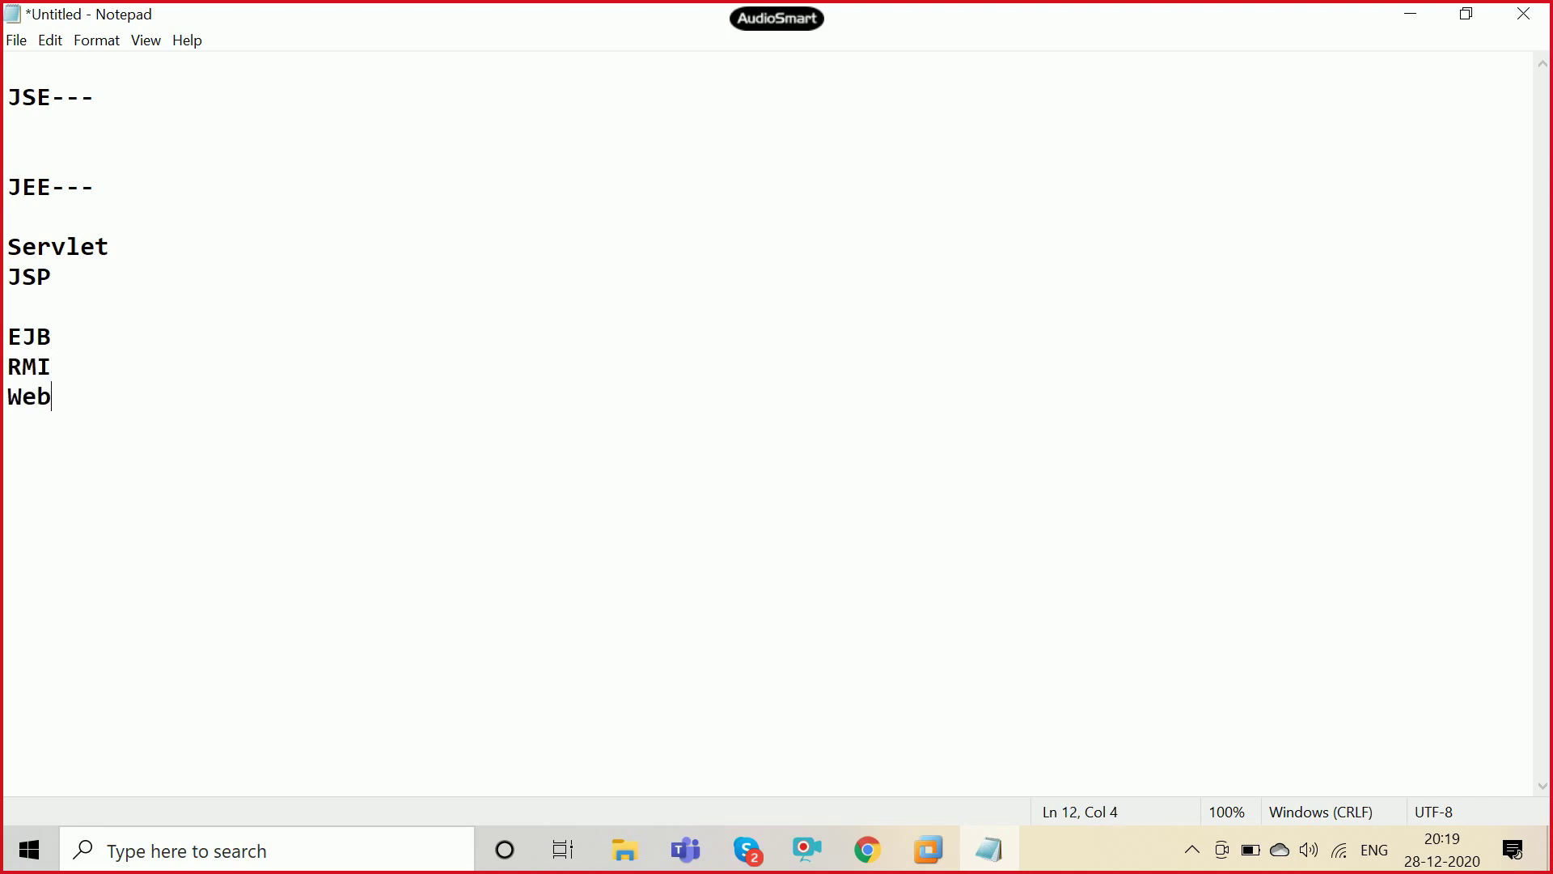
pyautogui.write('Serive')
pyautogui.write('s')
pyautogui.press('Return')
pyautogui.press('Return')
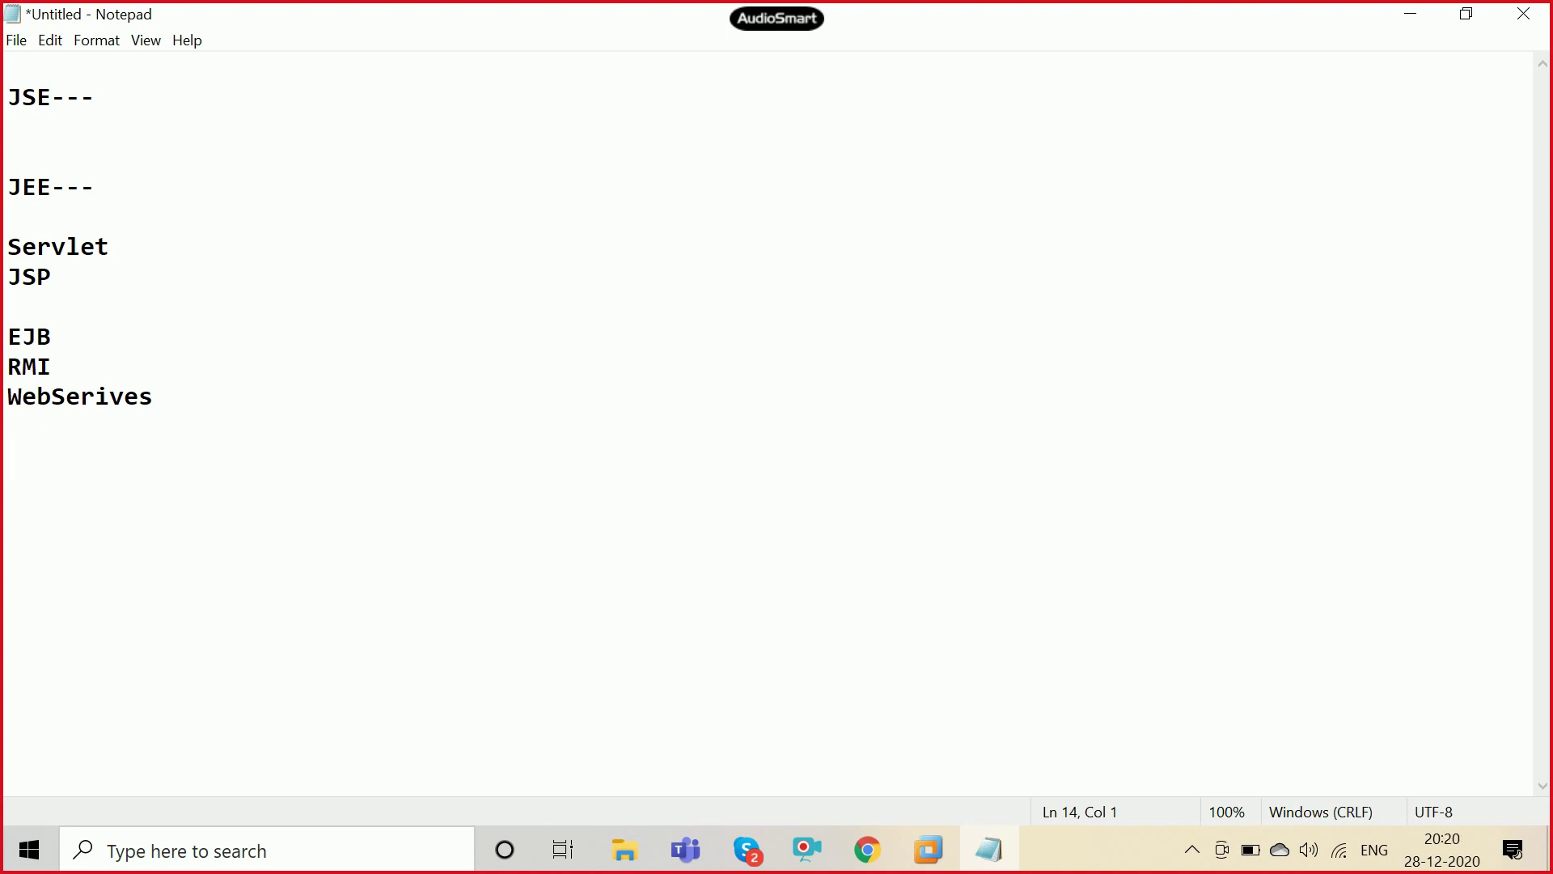
pyautogui.press('Up')
pyautogui.press('Up')
pyautogui.press('Up')
pyautogui.press('Up')
pyautogui.press('Up')
# Step: Select the entire JSE--- line
pyautogui.hotkey('shift', 'Down')
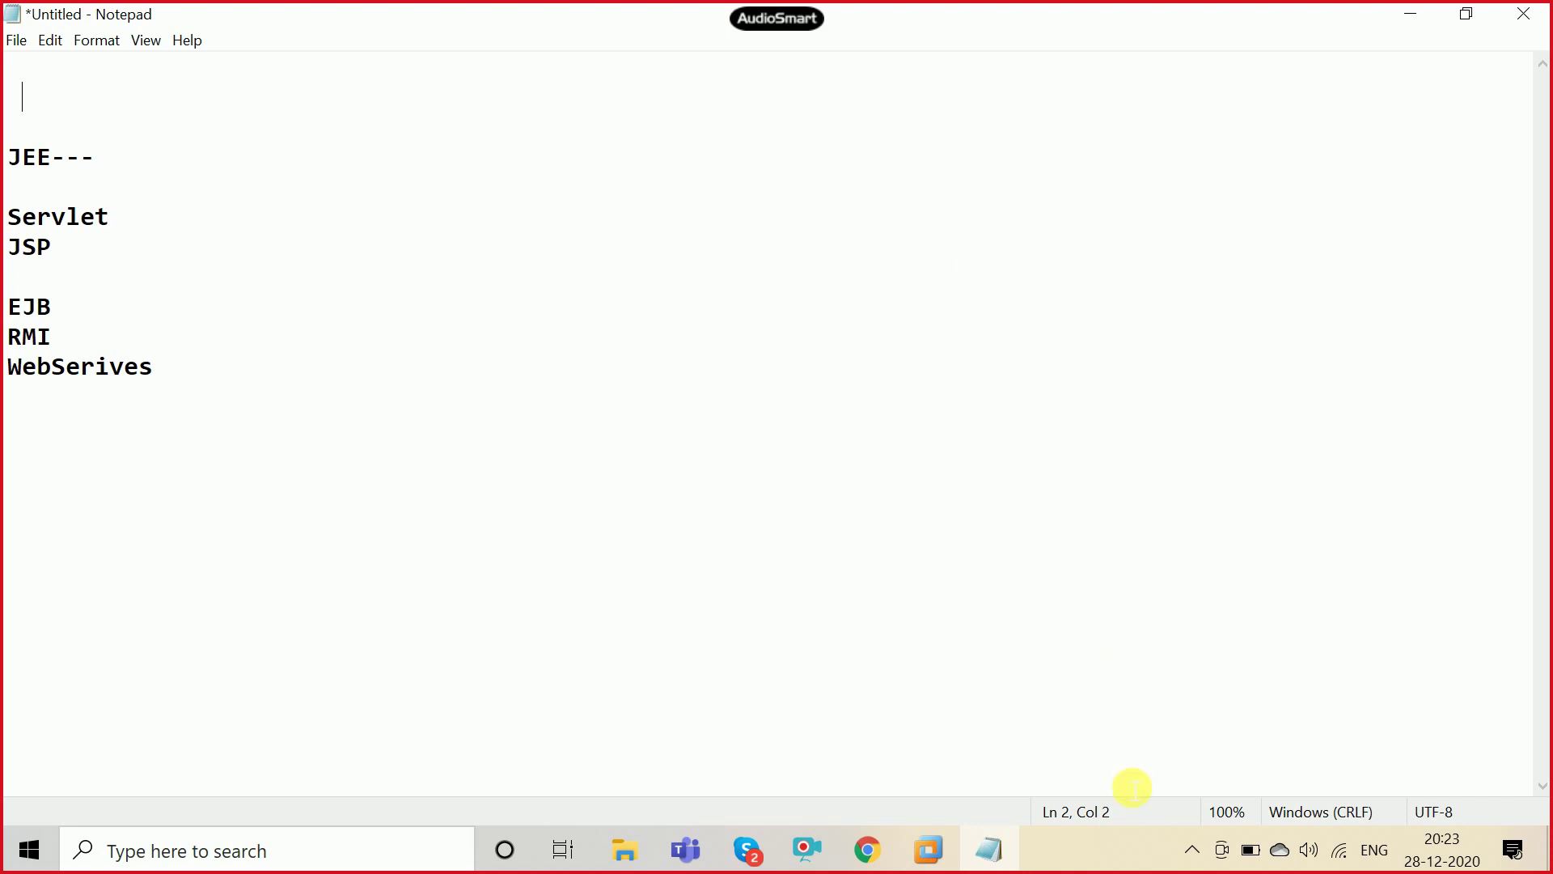
# Step: Switch to Chrome and search Google for 'java version history' from the address bar
pyautogui.click(885, 854)
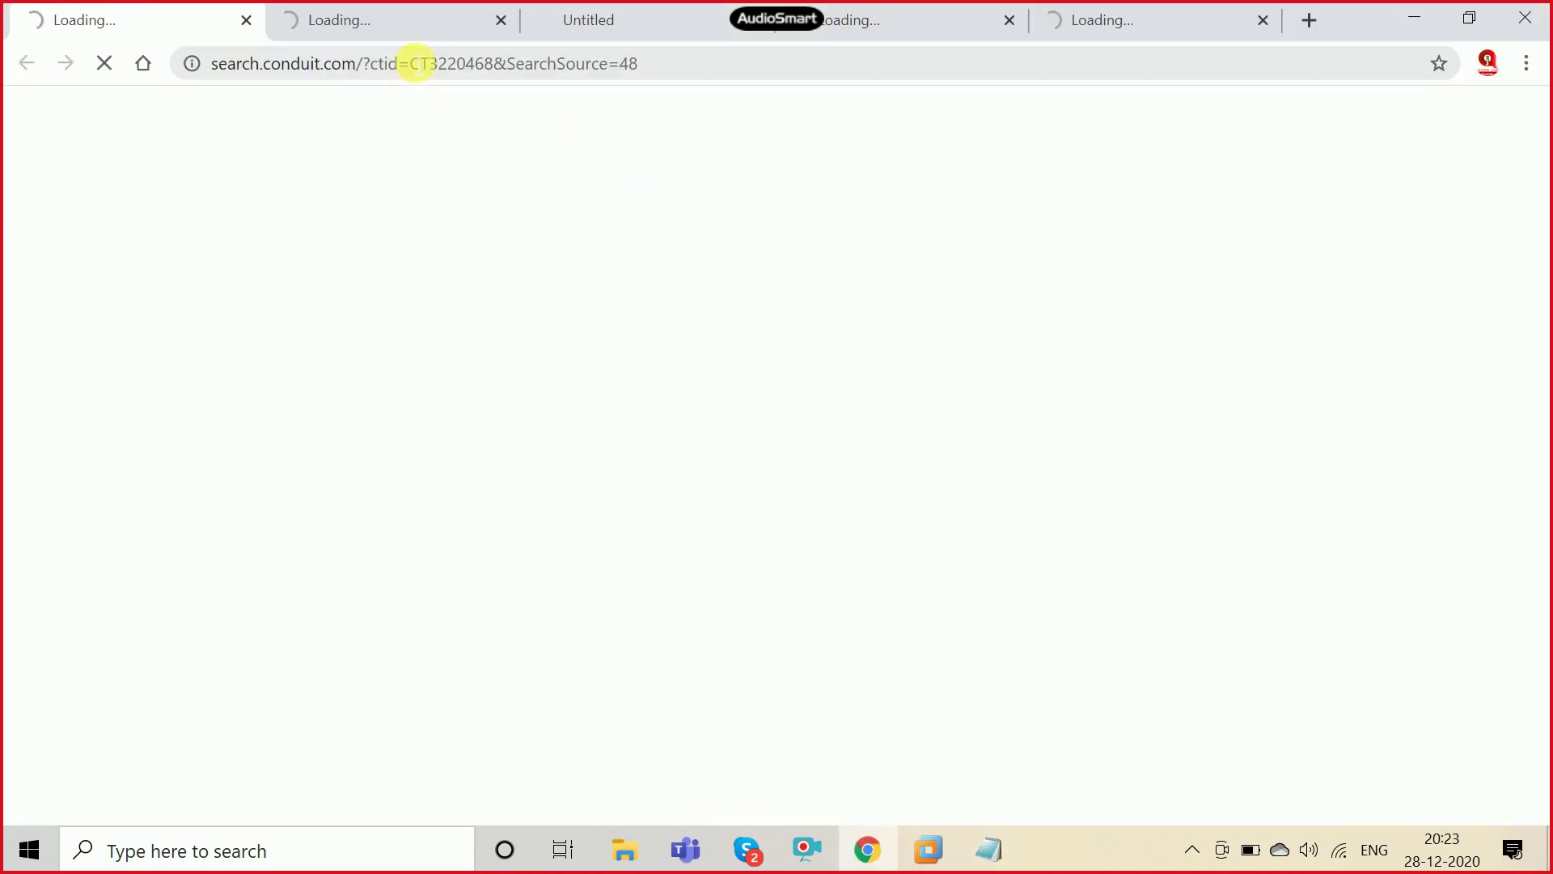
pyautogui.click(333, 65)
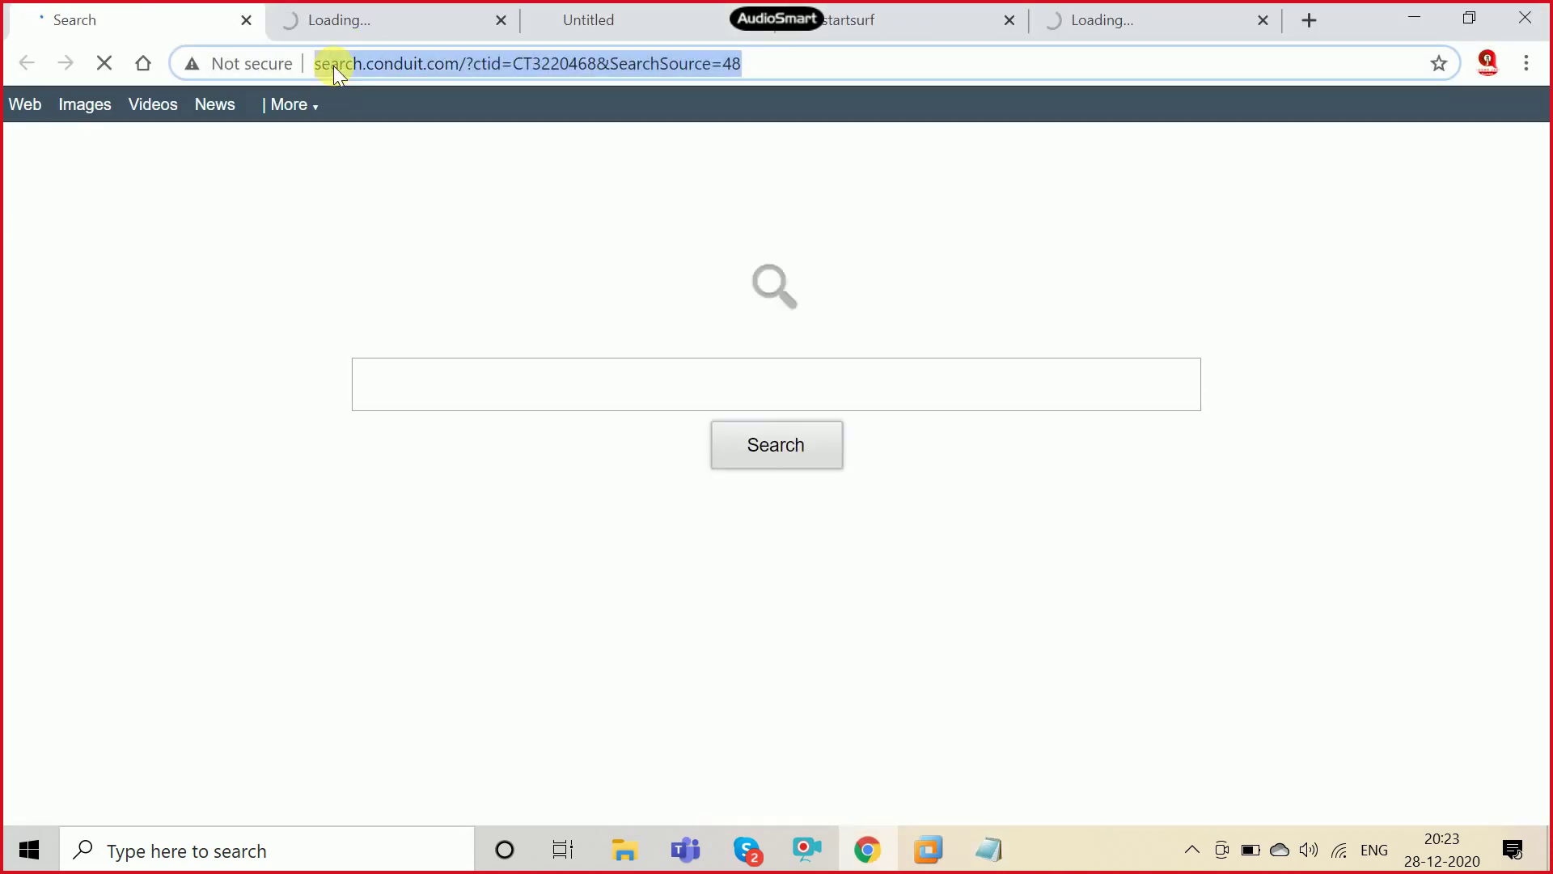
pyautogui.press('BackSpace')
pyautogui.write('java ')
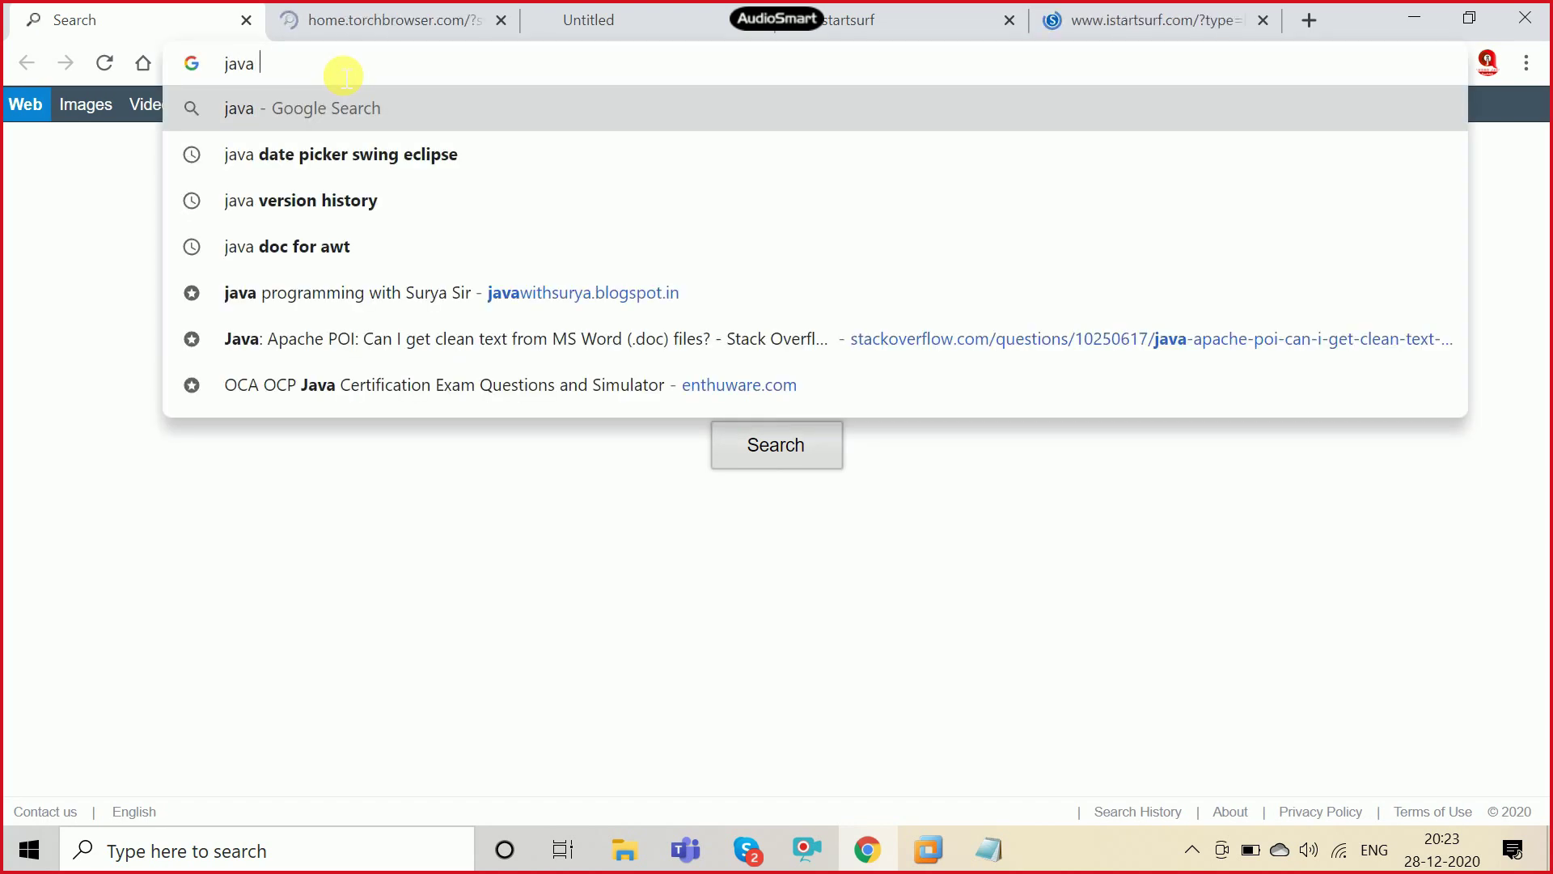
pyautogui.write('version history')
pyautogui.press('Return')
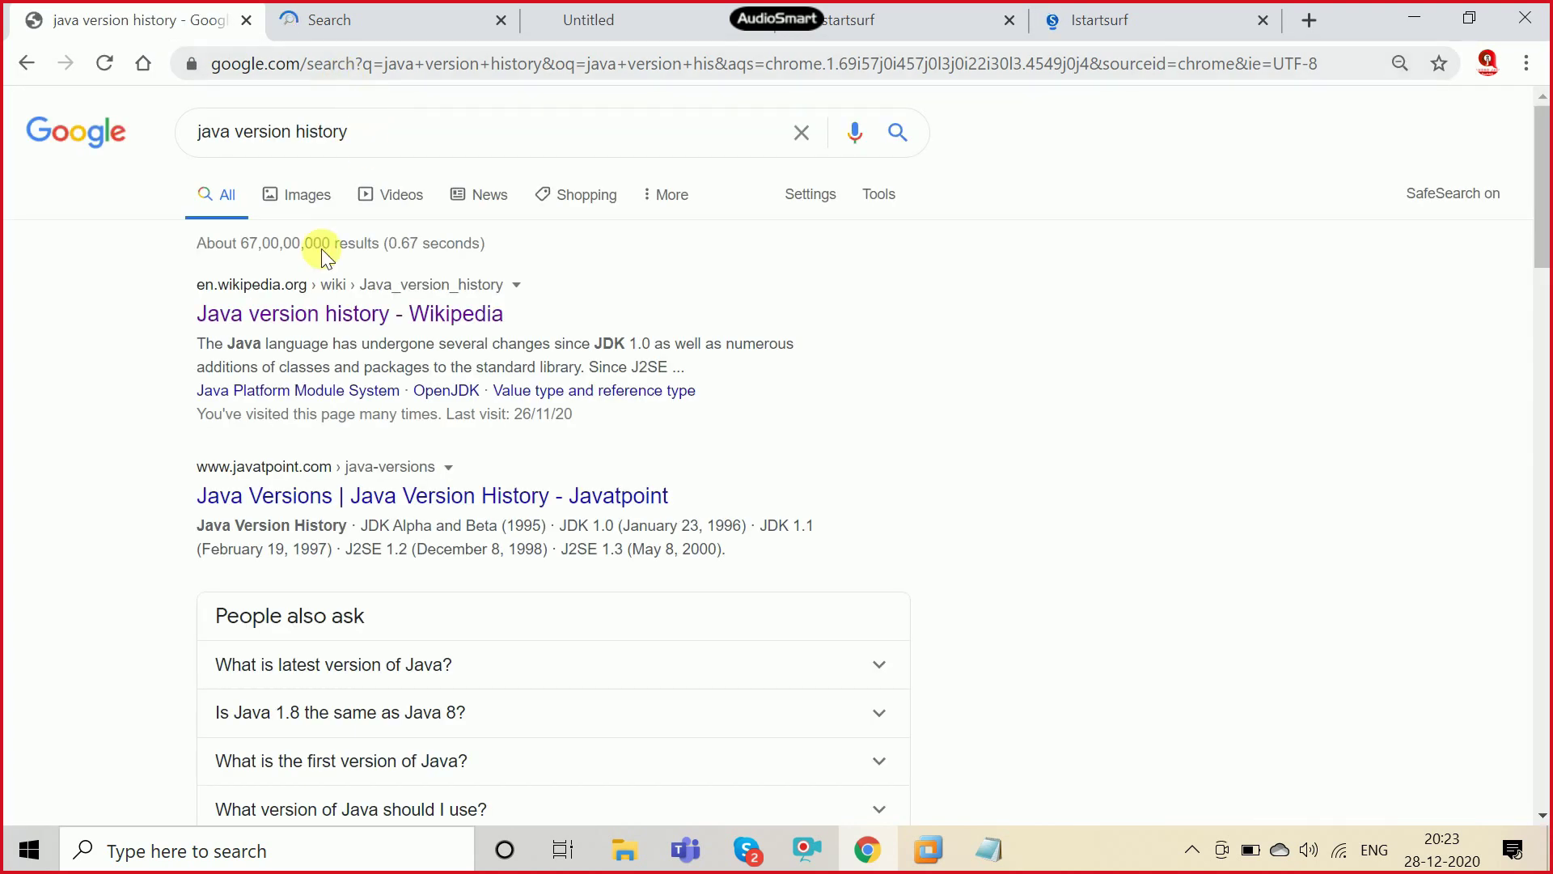
# Step: Open the Wikipedia Java version history article and highlight 1998 in the J2SE 1.2 row
pyautogui.click(314, 318)
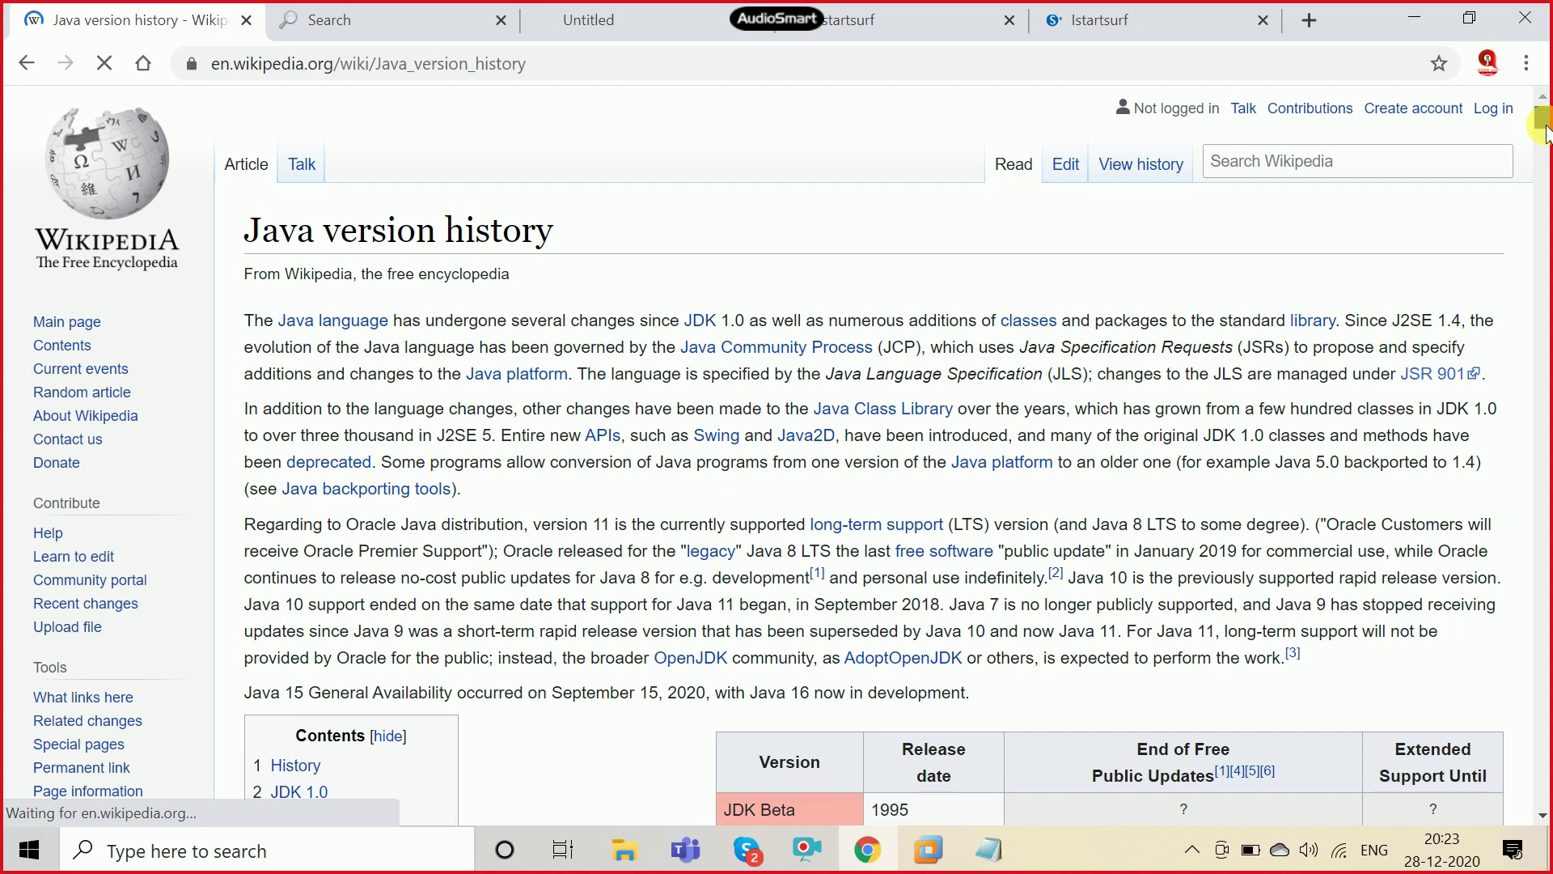
pyautogui.moveTo(1544, 128)
pyautogui.mouseDown()
pyautogui.moveTo(1544, 149)
pyautogui.moveTo(1544, 136)
pyautogui.mouseUp()
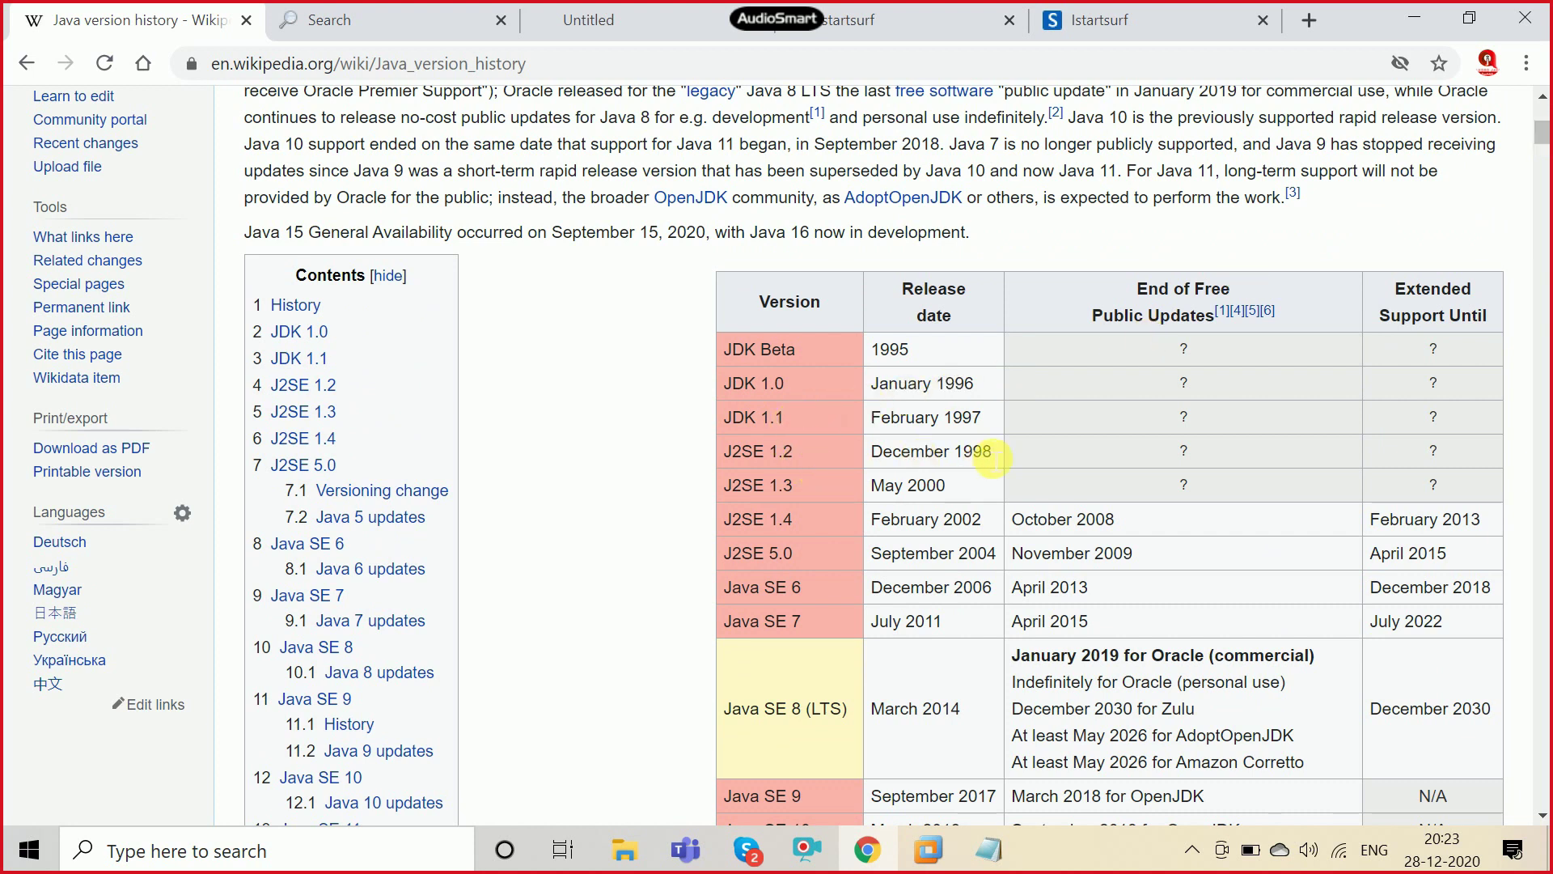
pyautogui.moveTo(1000, 461); pyautogui.dragTo(955, 460)
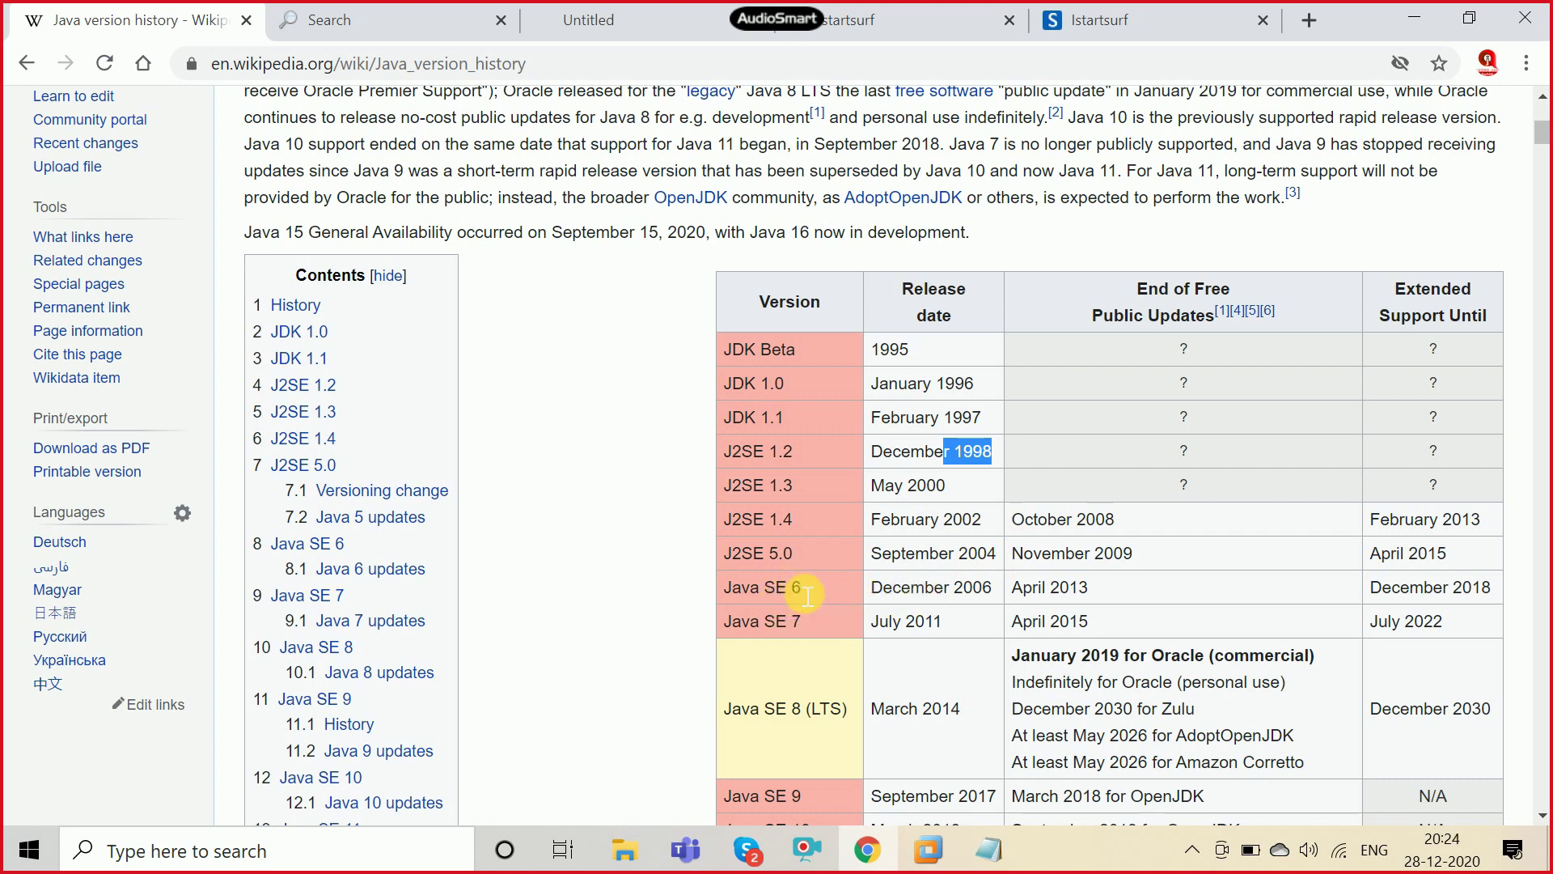
pyautogui.moveTo(808, 596); pyautogui.dragTo(784, 597)
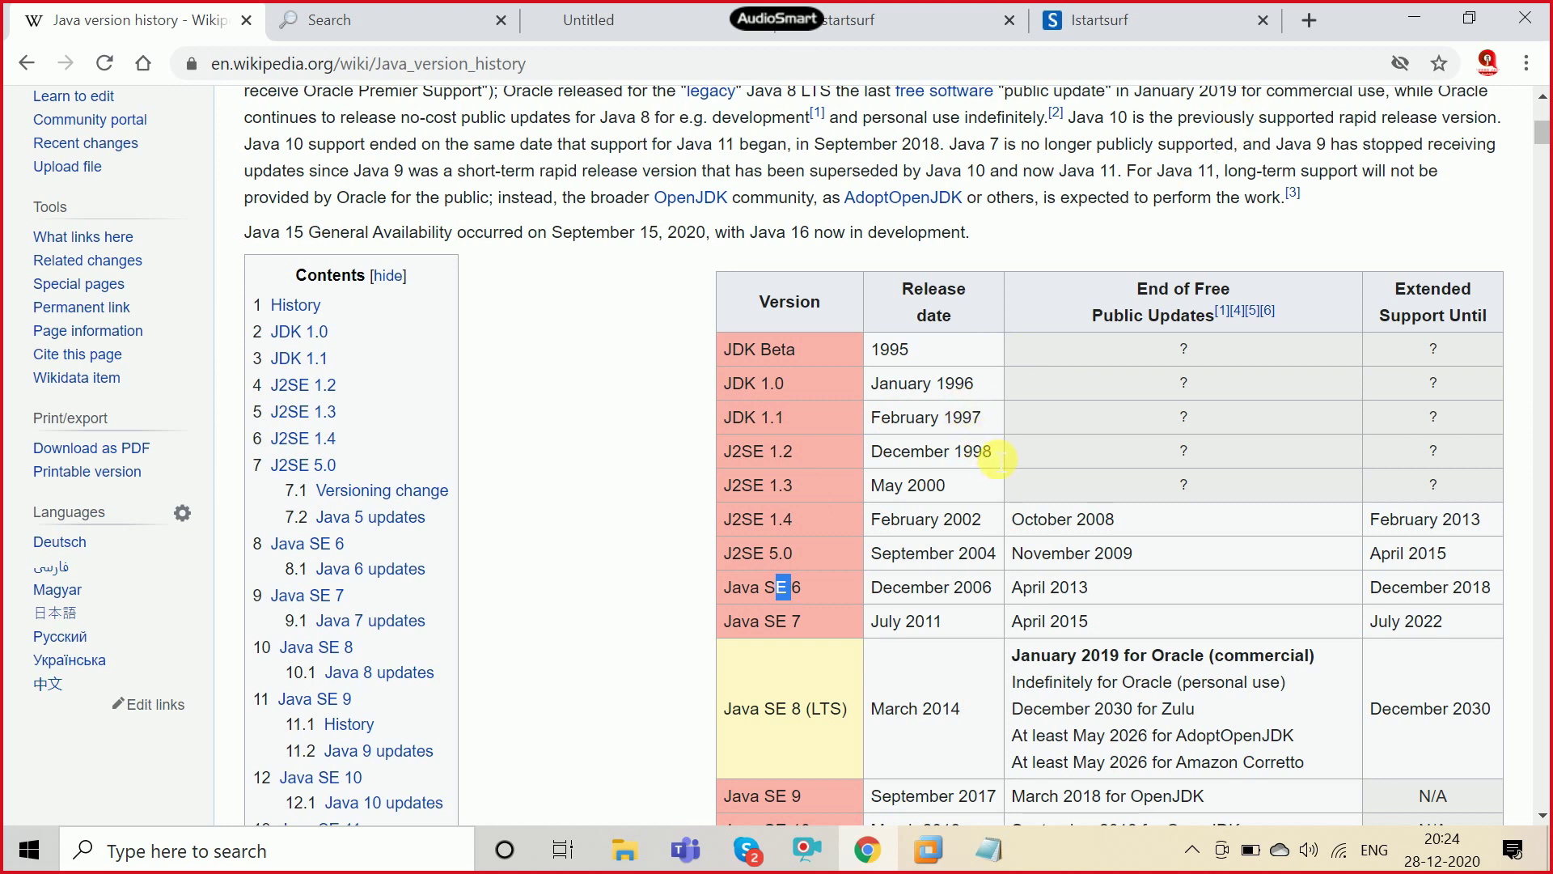
pyautogui.moveTo(993, 452); pyautogui.dragTo(953, 452)
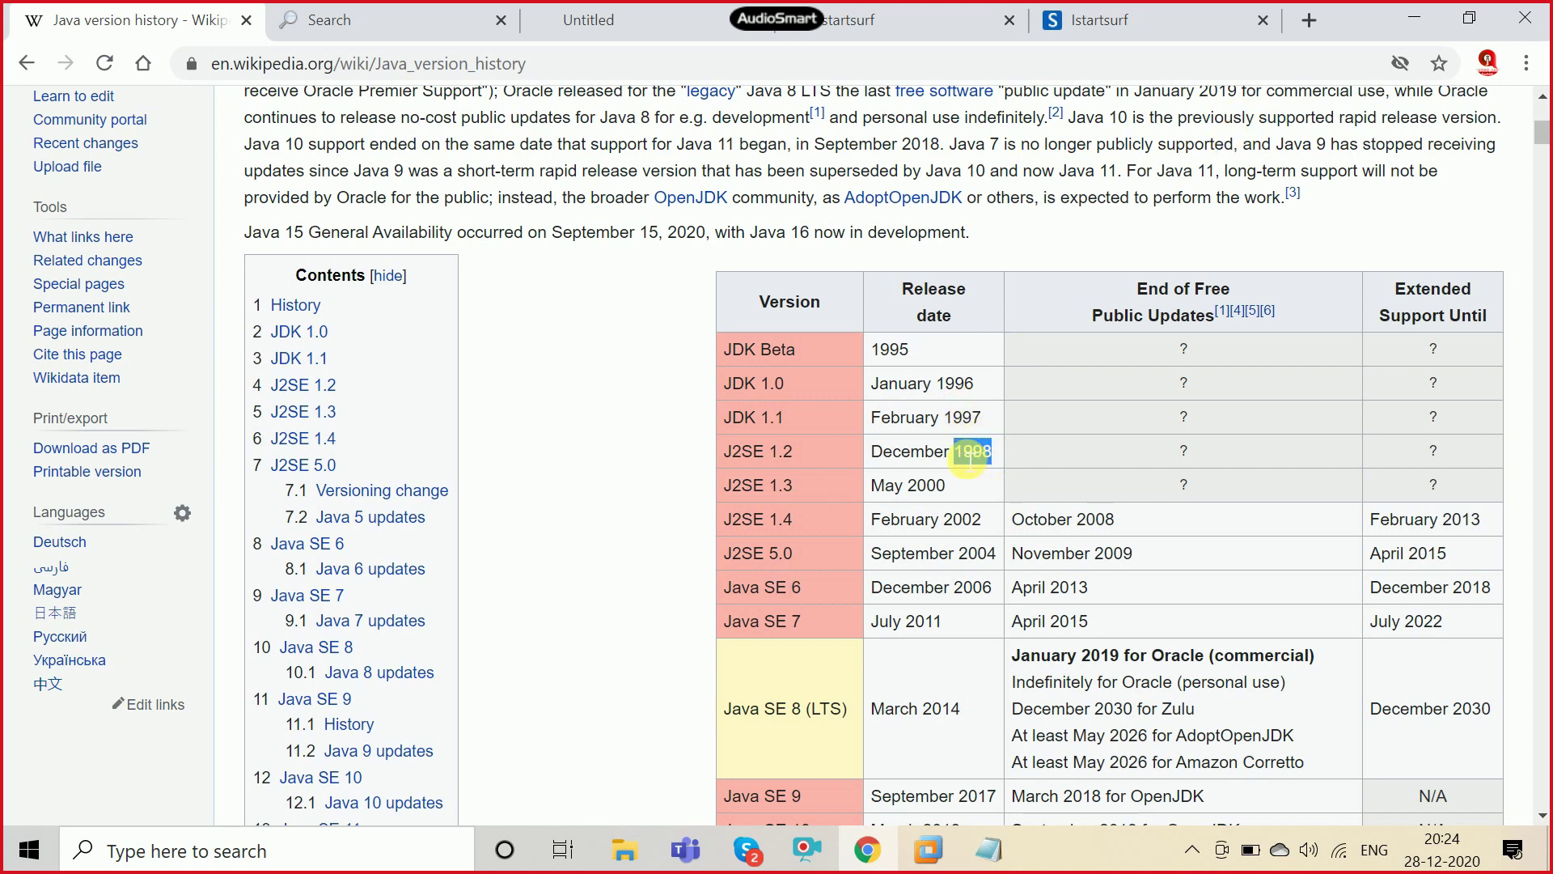
# Step: Minimize Chrome and place the cursor at the end of the RMI line in Notepad
pyautogui.click(1408, 18)
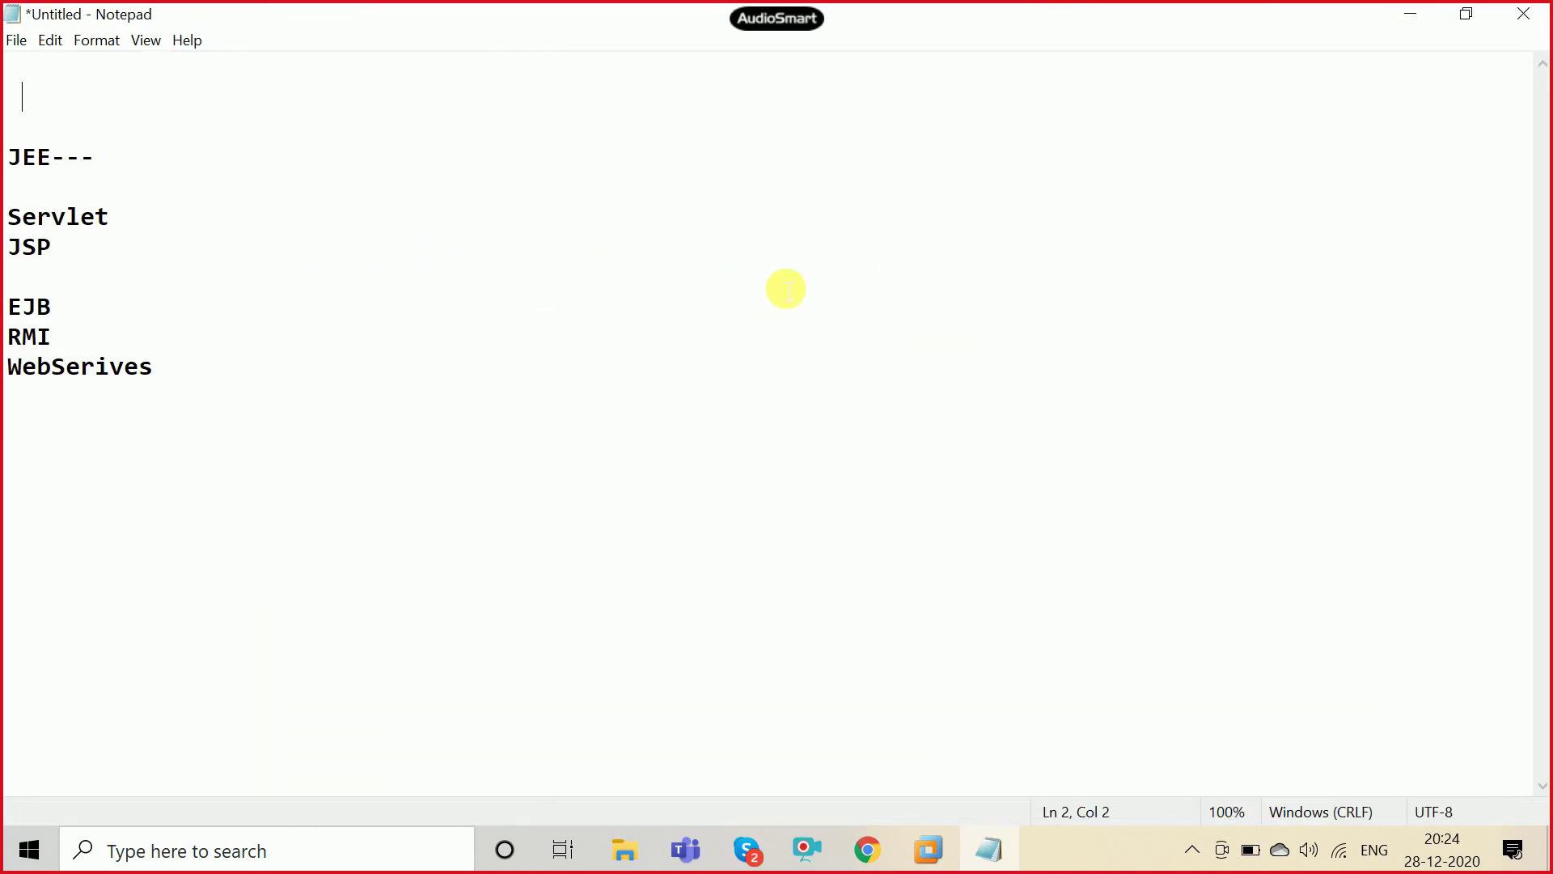
pyautogui.click(539, 332)
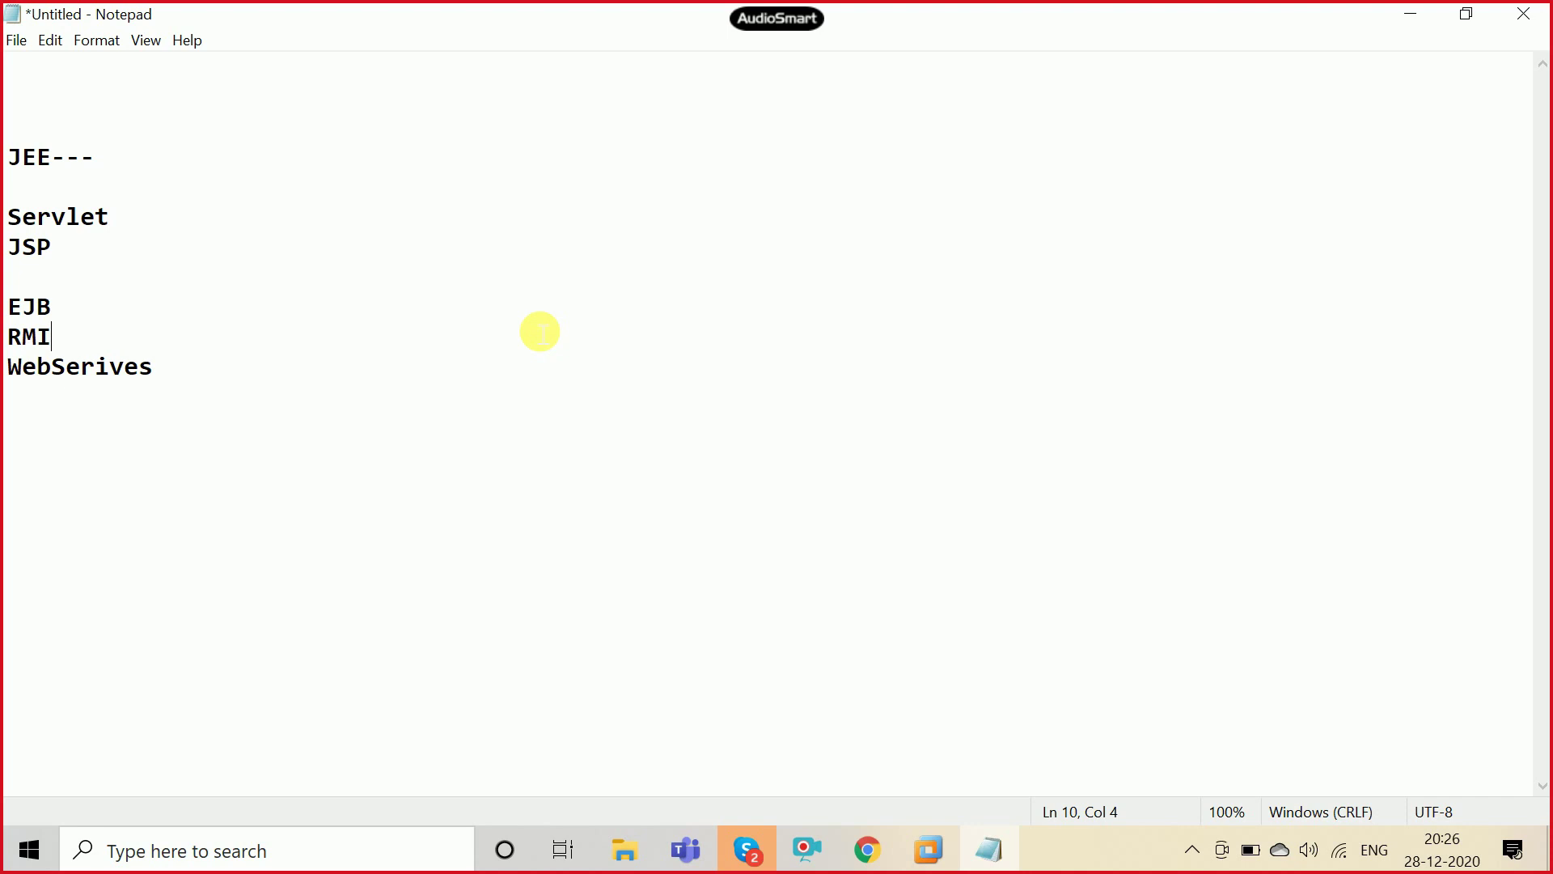
# Step: Delete the EJB, RMI, WebSerives and JSP lines, then select all remaining text and delete it
pyautogui.press('Up')
pyautogui.press('Left')
pyautogui.press('Left')
pyautogui.press('Left')
pyautogui.press('Down')
pyautogui.press('Down')
pyautogui.press('Down')
pyautogui.hotkey('shift', 'Up')
pyautogui.hotkey('shift', 'Up')
pyautogui.hotkey('shift', 'Up')
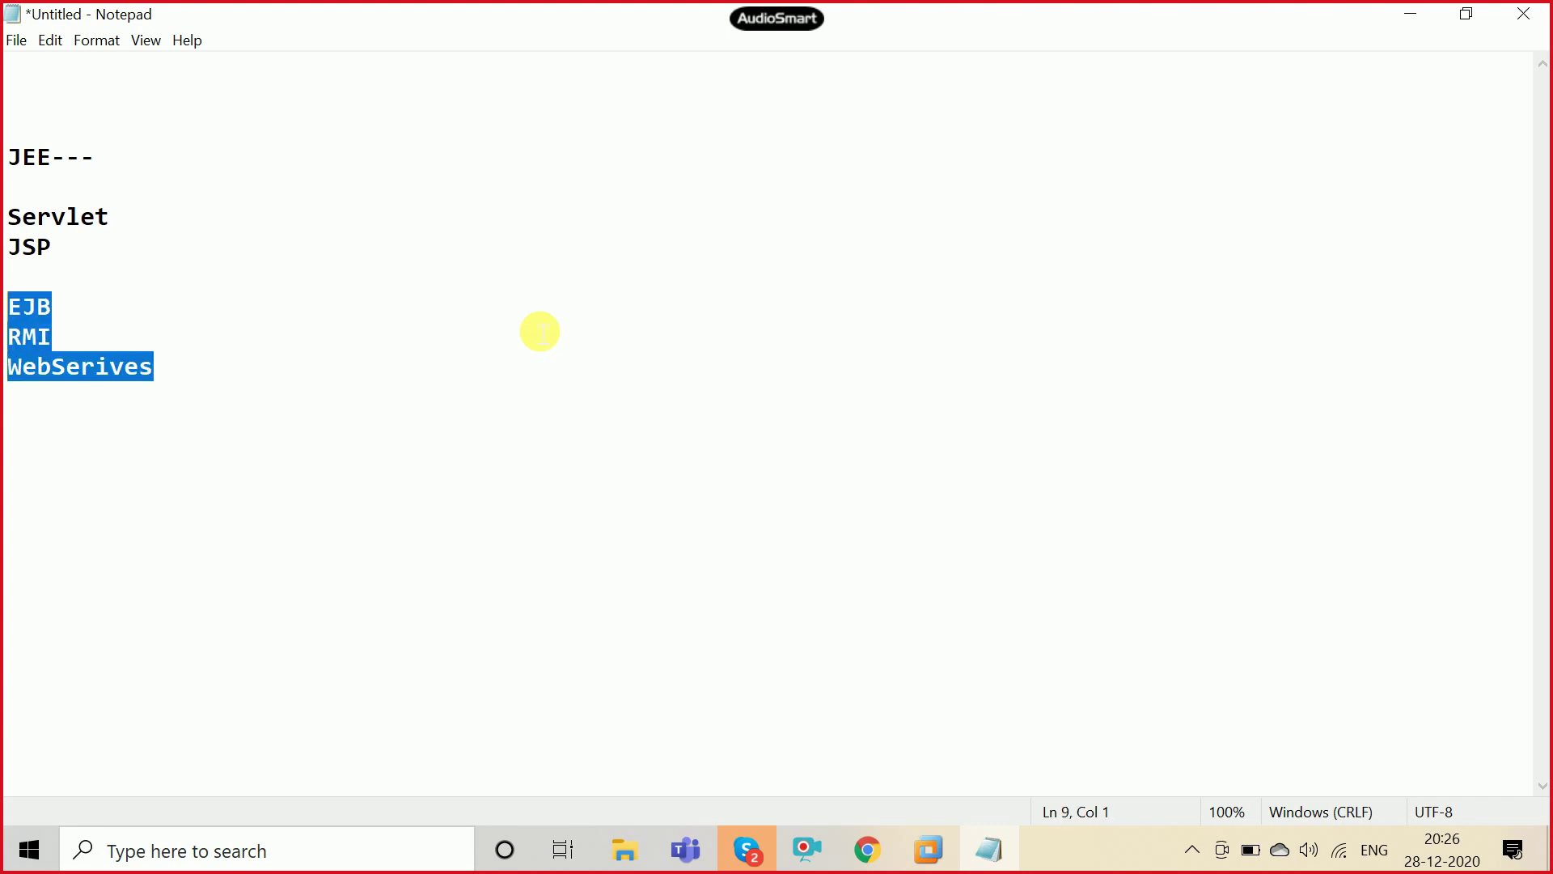
pyautogui.press('BackSpace')
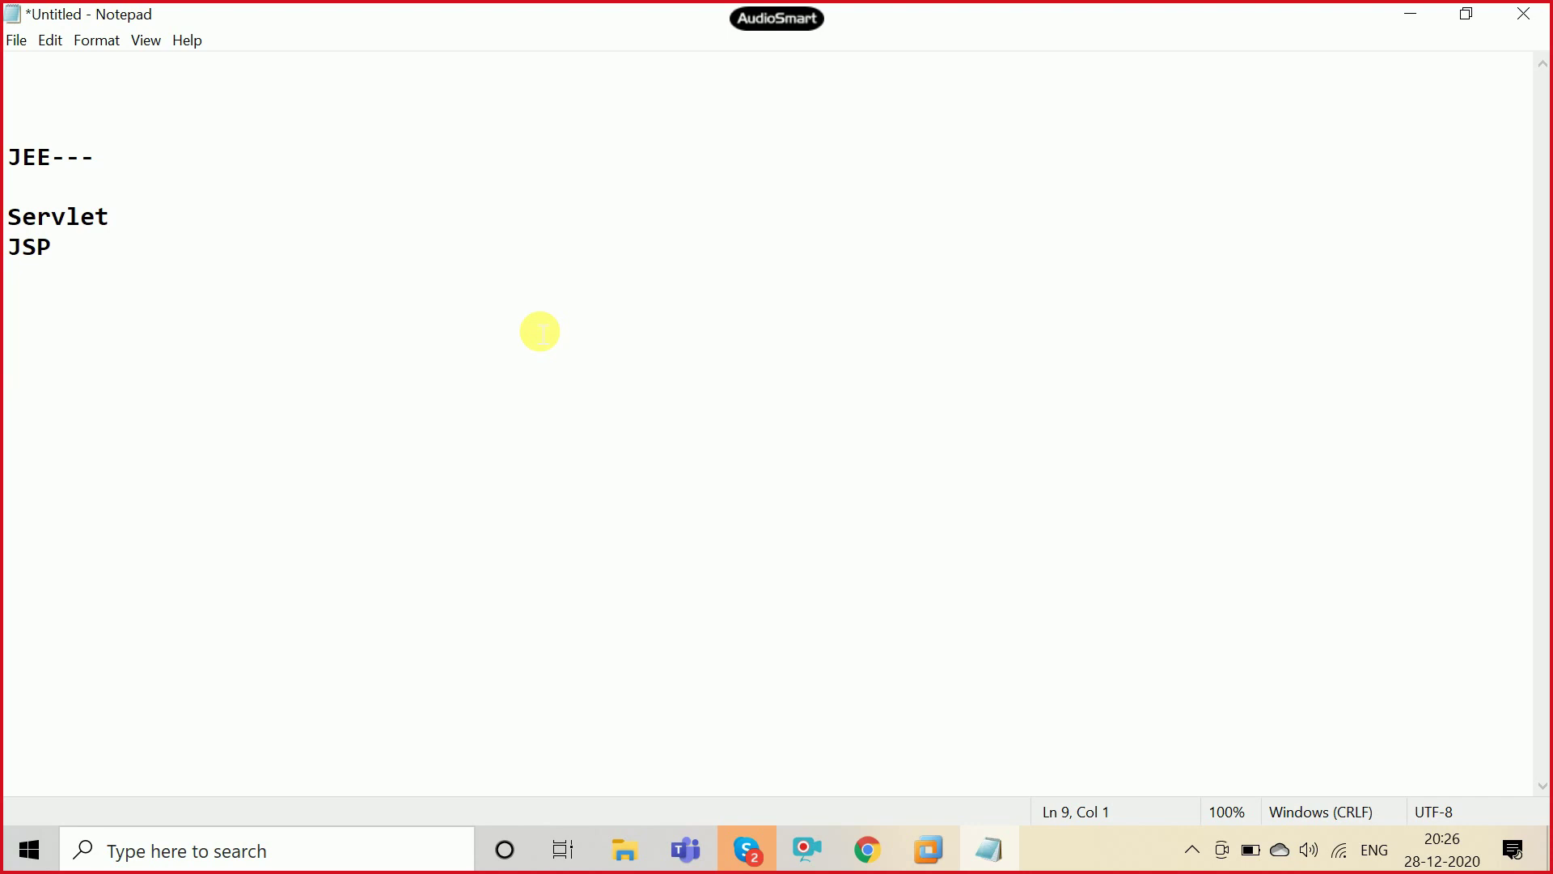
pyautogui.press('BackSpace')
pyautogui.hotkey('shift', 'Up')
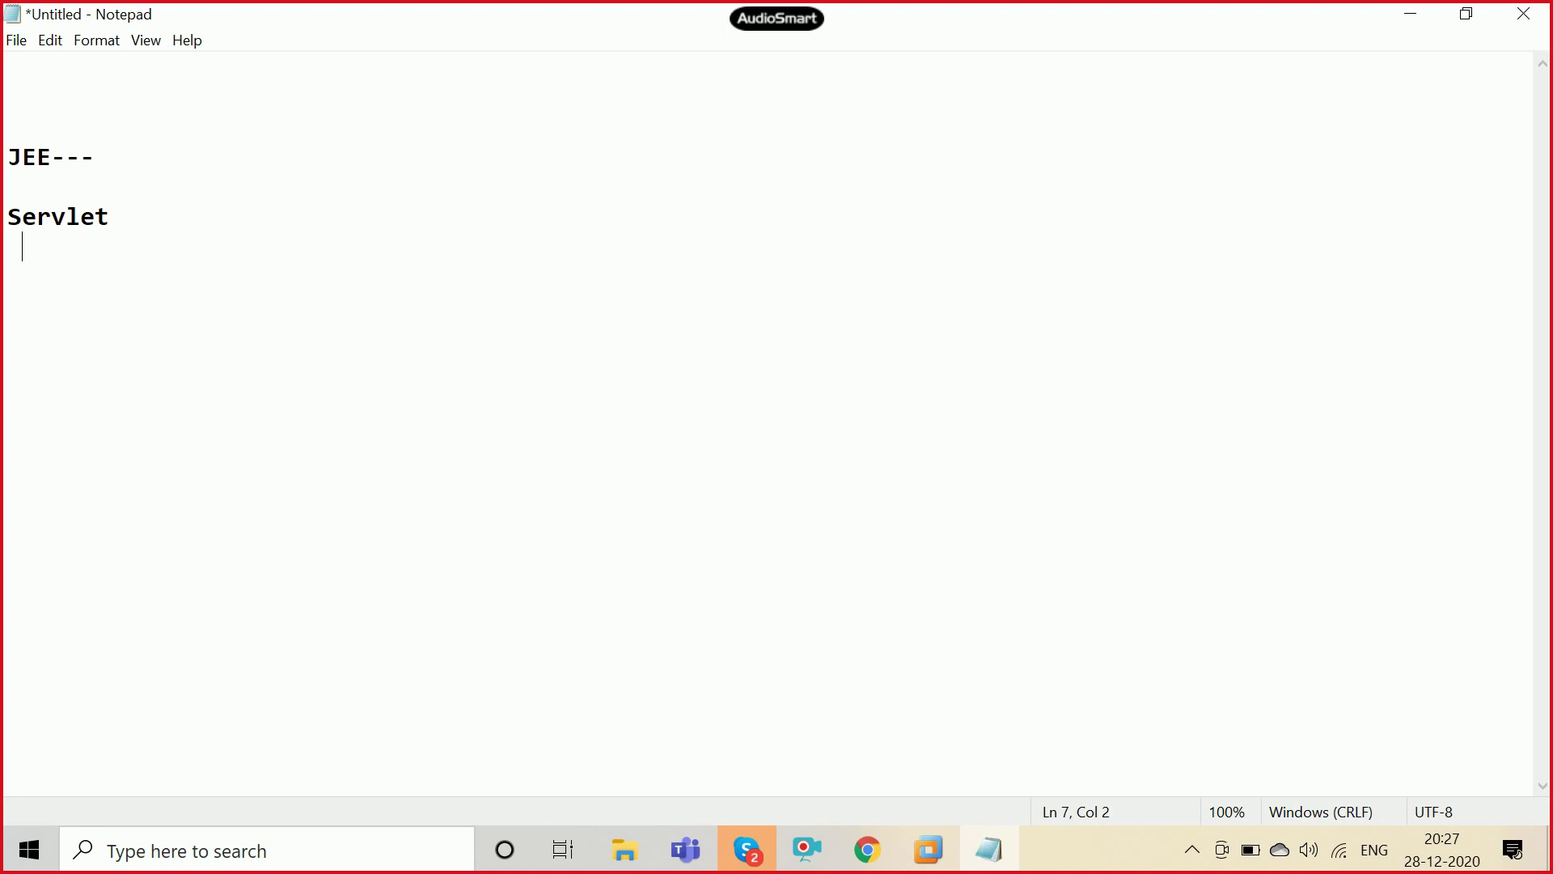
pyautogui.hotkey('ctrl', 'a')
pyautogui.press('Delete')
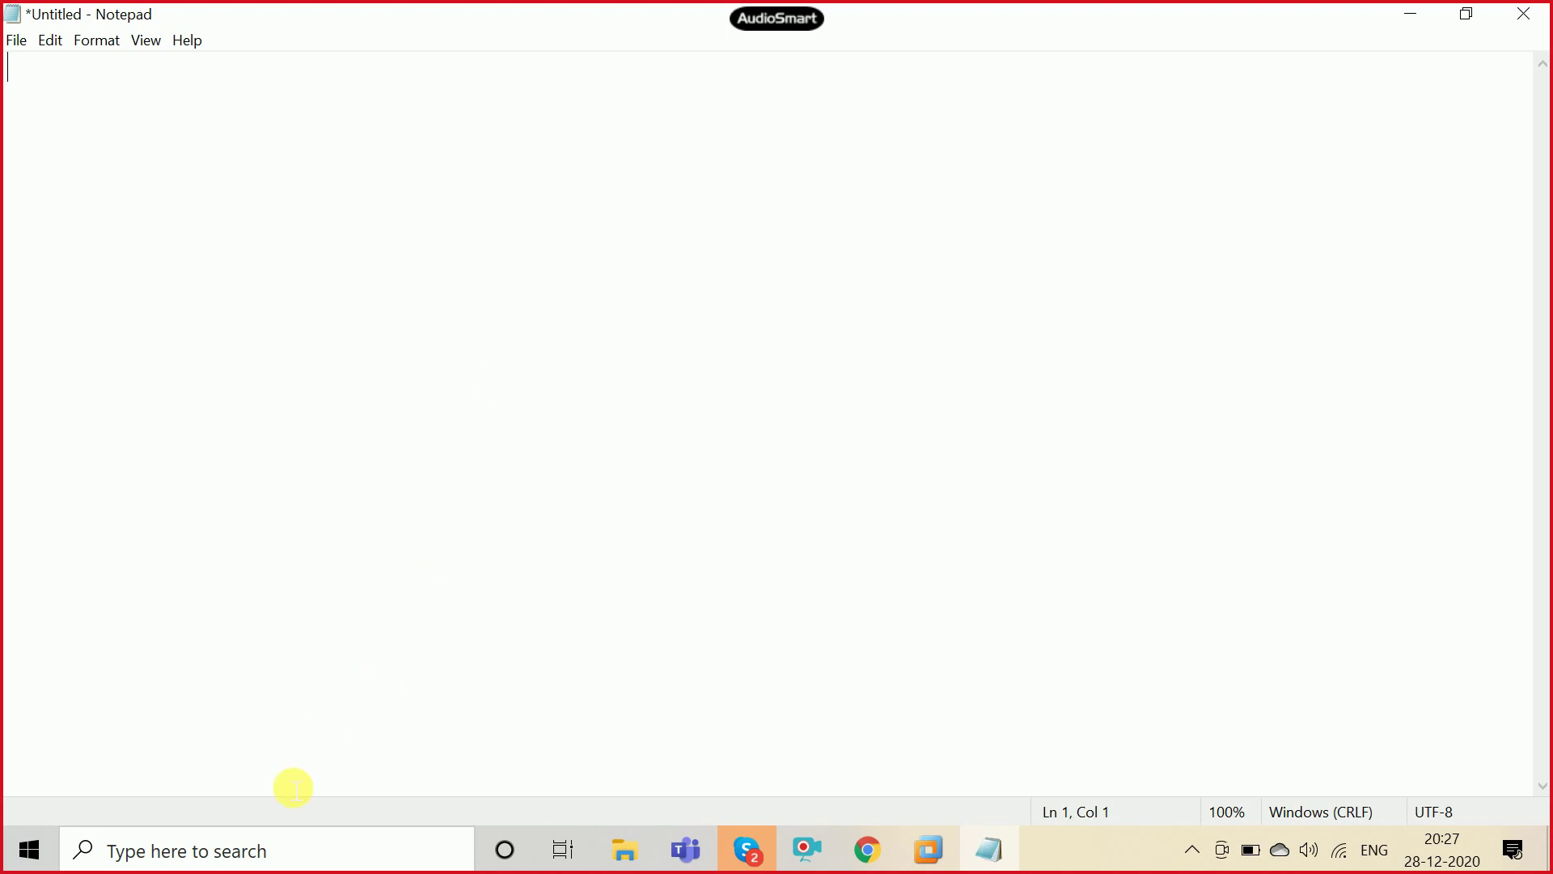
# Step: Search Windows for 'pa' and launch Paint from the best match
pyautogui.click(247, 851)
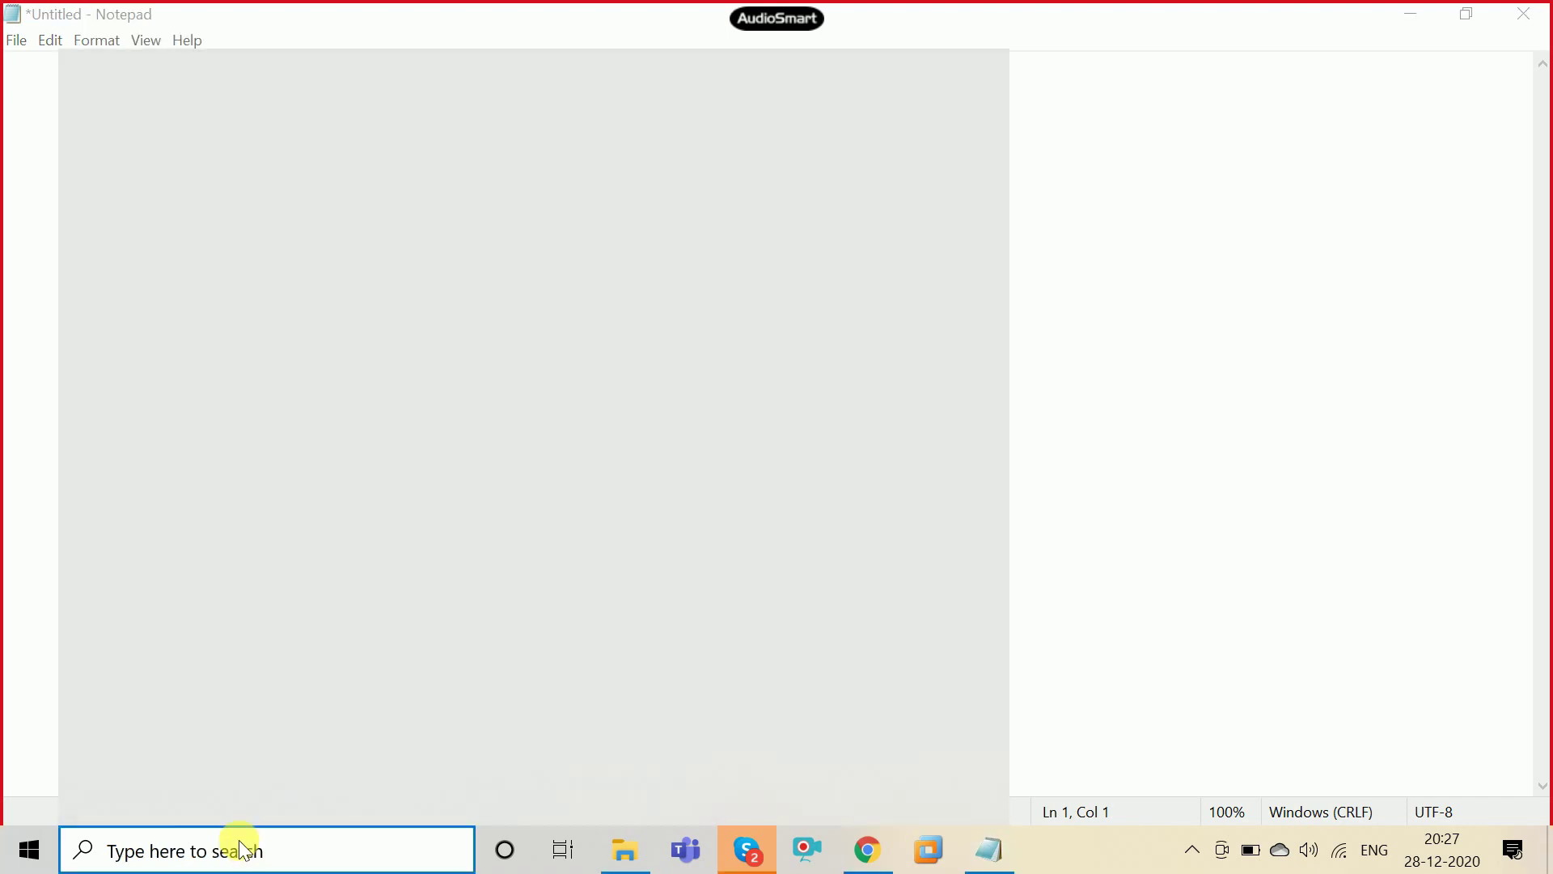
pyautogui.write('pa')
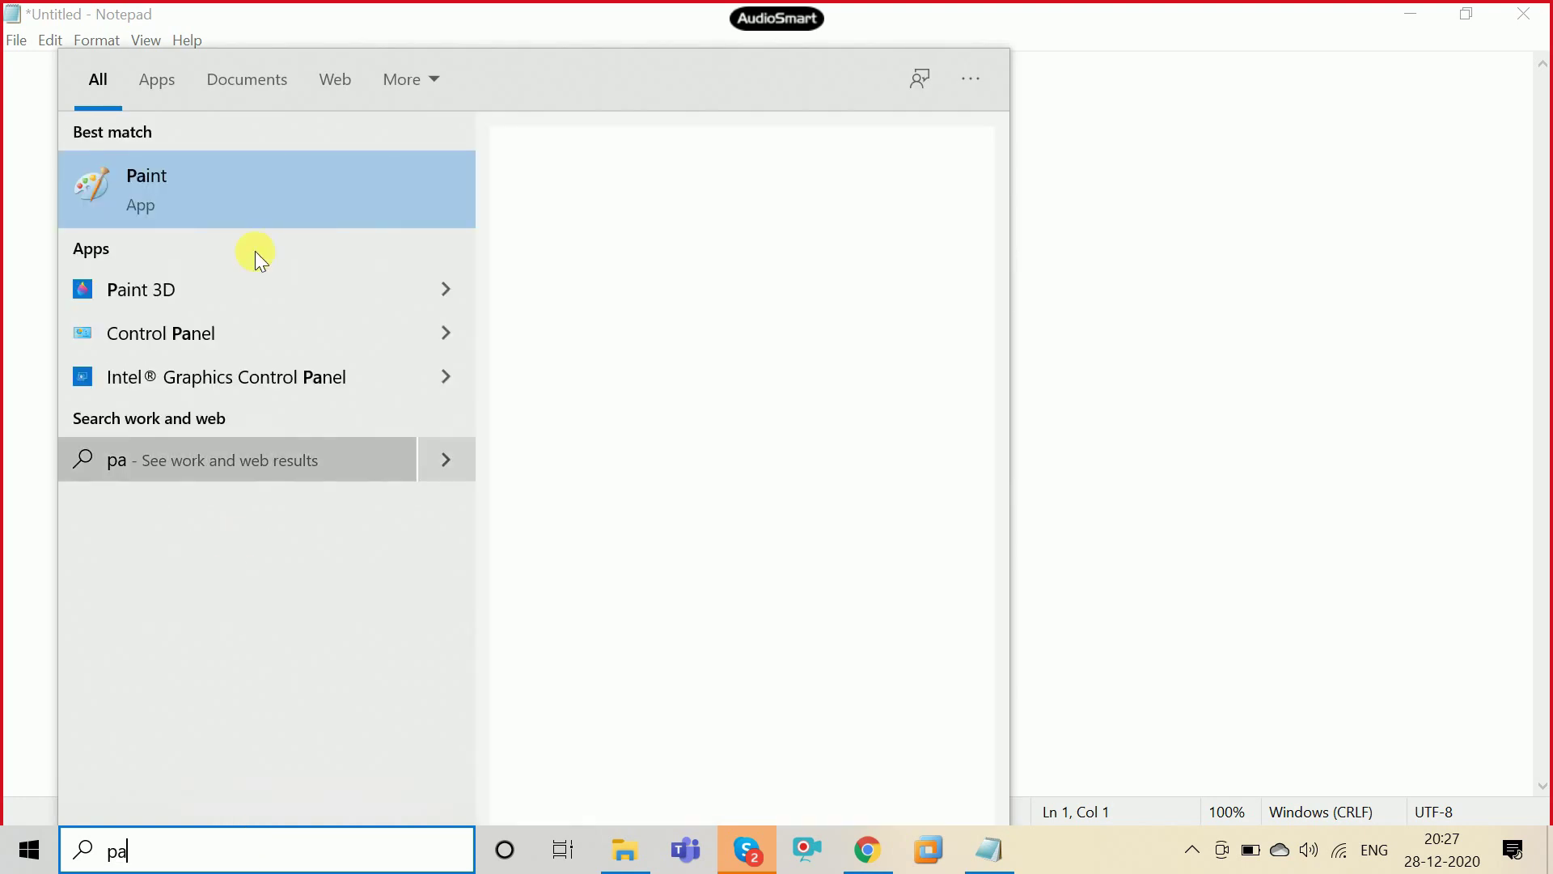
pyautogui.click(274, 208)
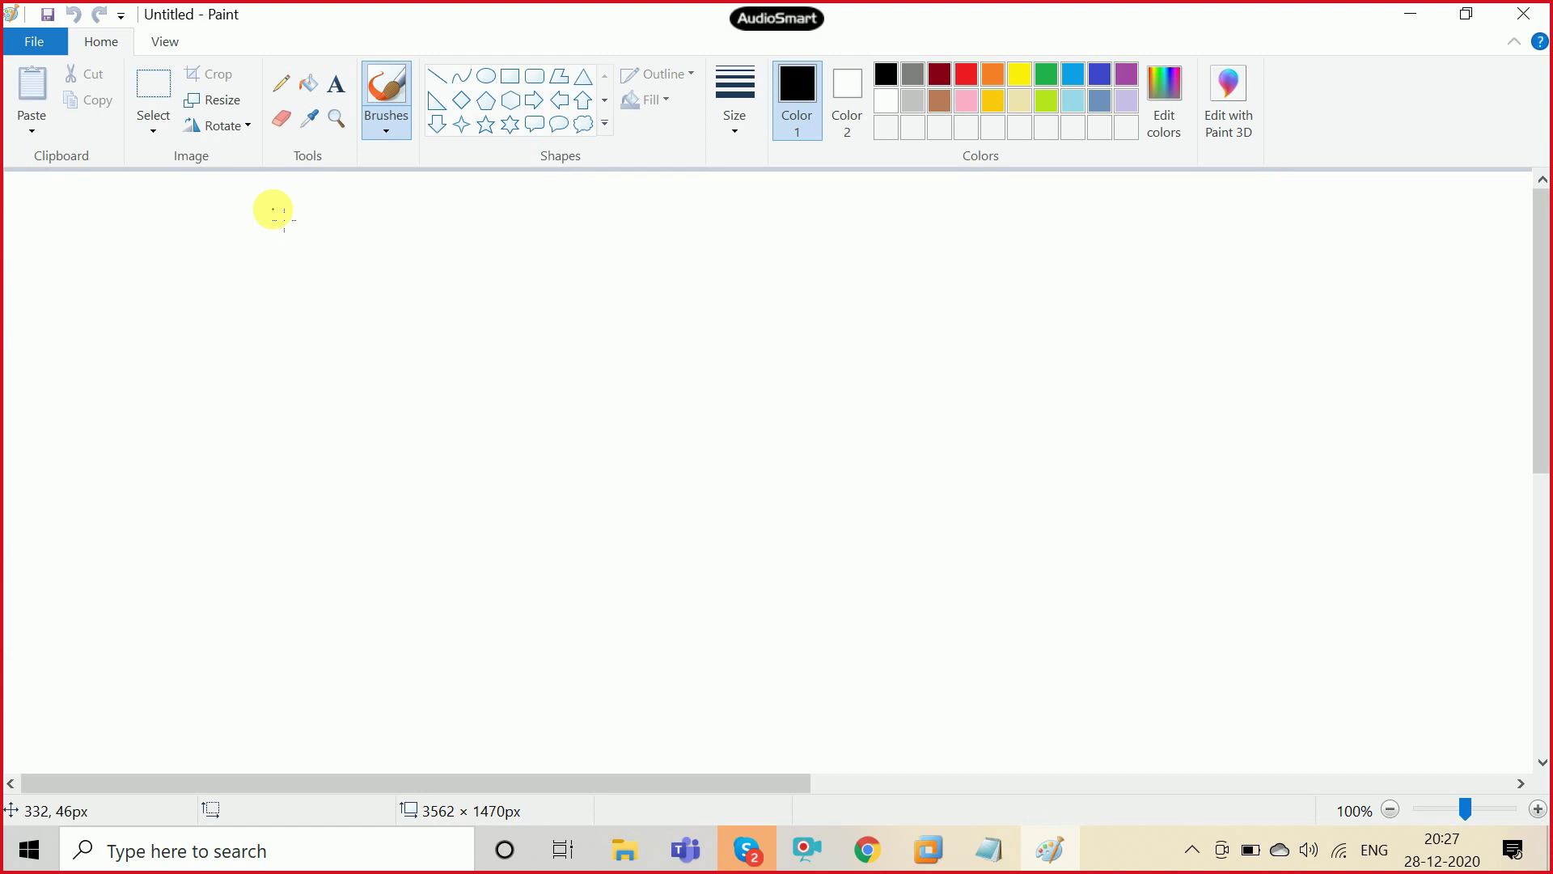
# Step: Draw a roughly 213 × 173px oval outline near the canvas's upper left, discarding an empty text box
pyautogui.click(485, 76)
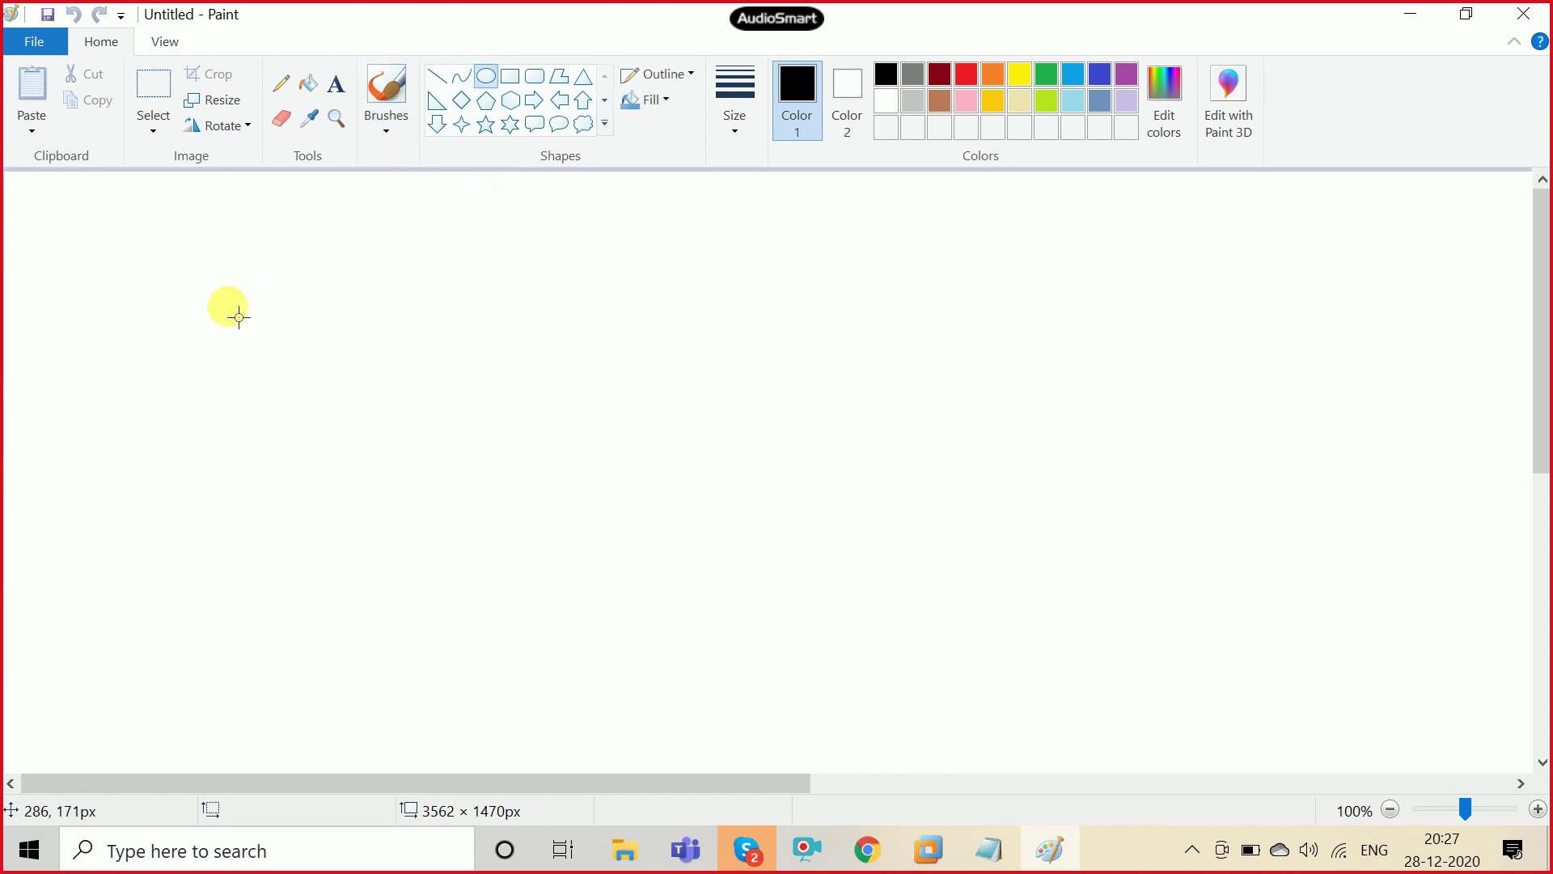
pyautogui.moveTo(211, 297); pyautogui.dragTo(351, 423)
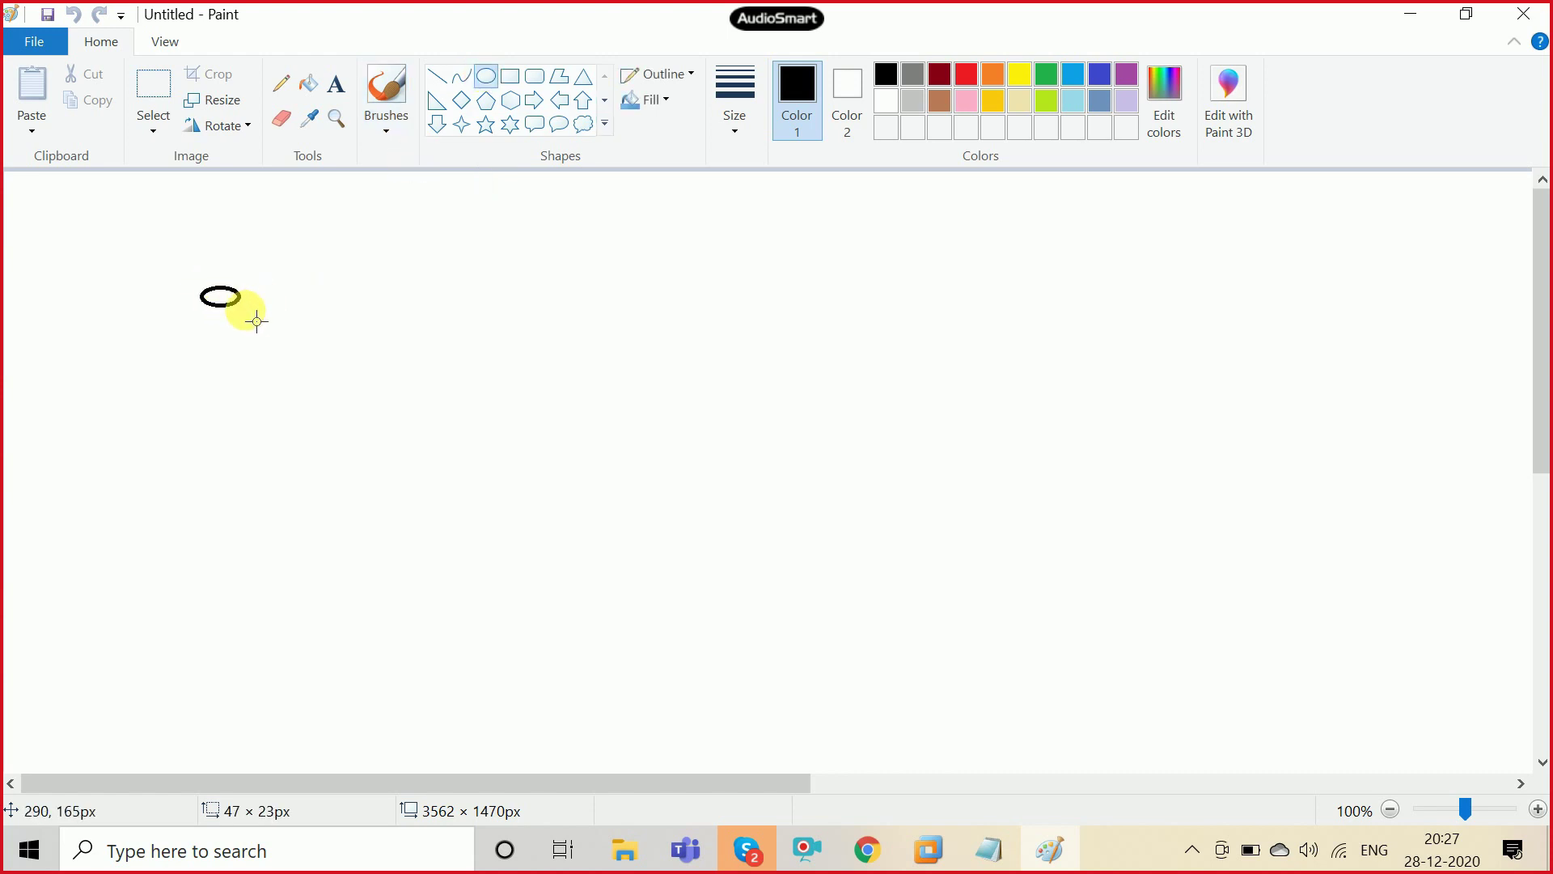
pyautogui.moveTo(350, 422); pyautogui.dragTo(373, 426)
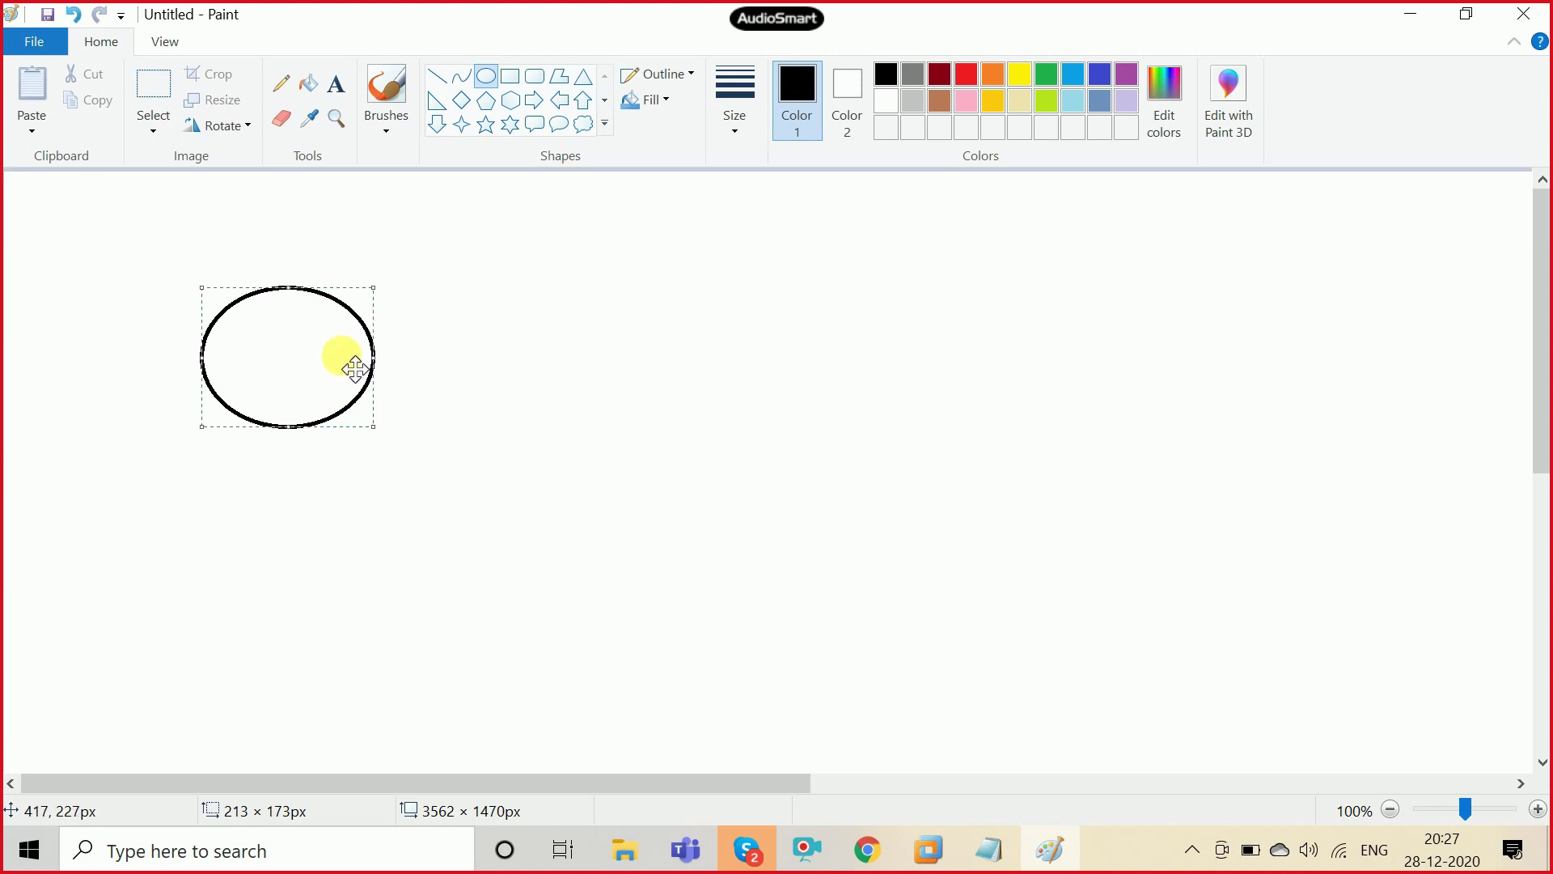
pyautogui.click(336, 84)
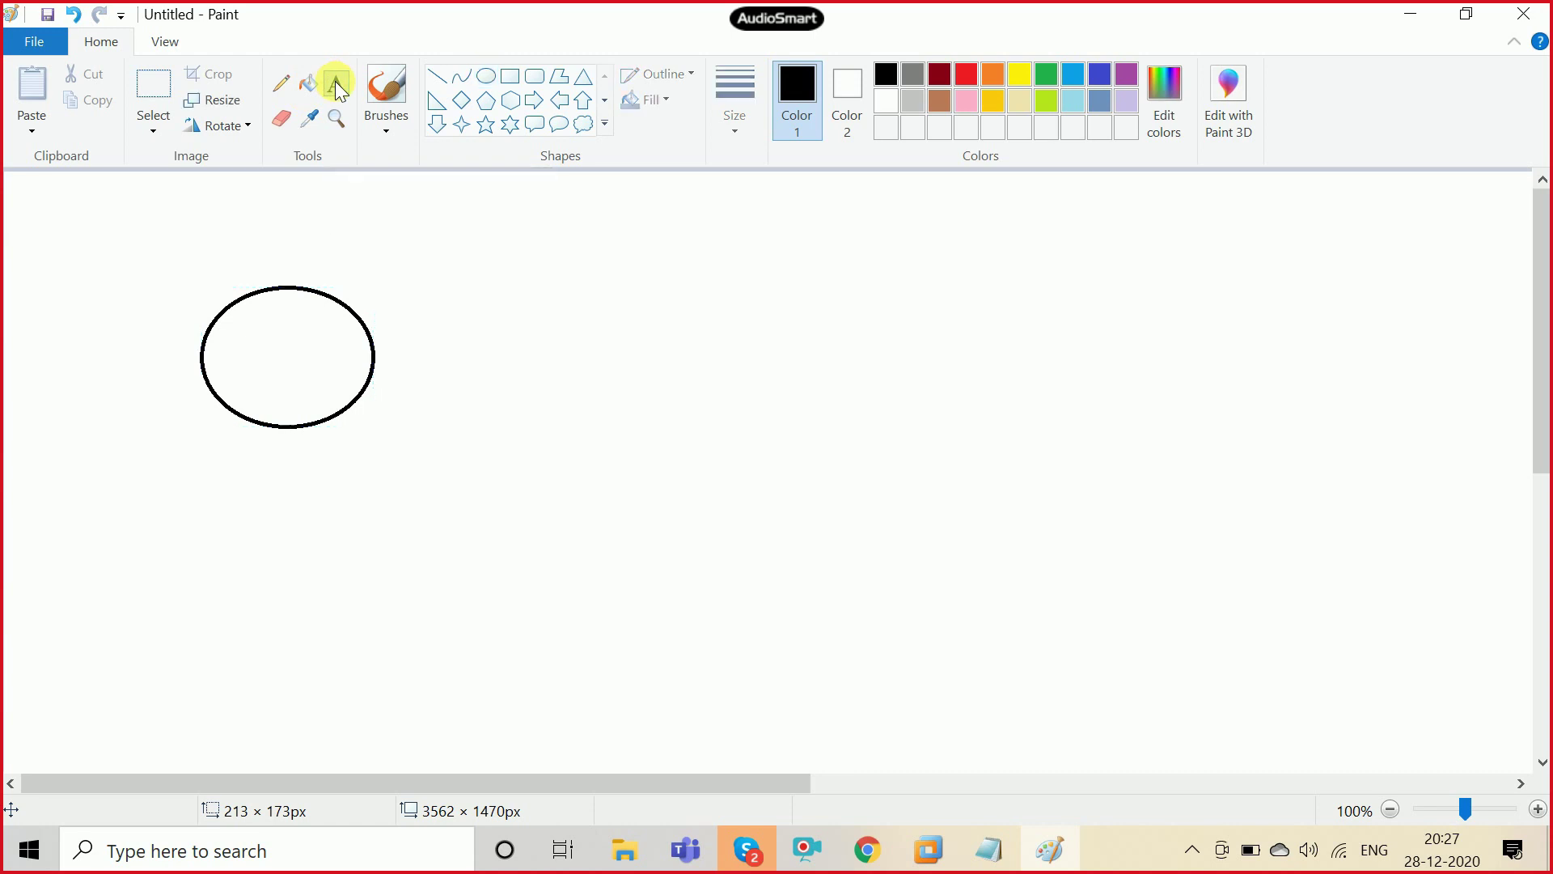
pyautogui.click(226, 278)
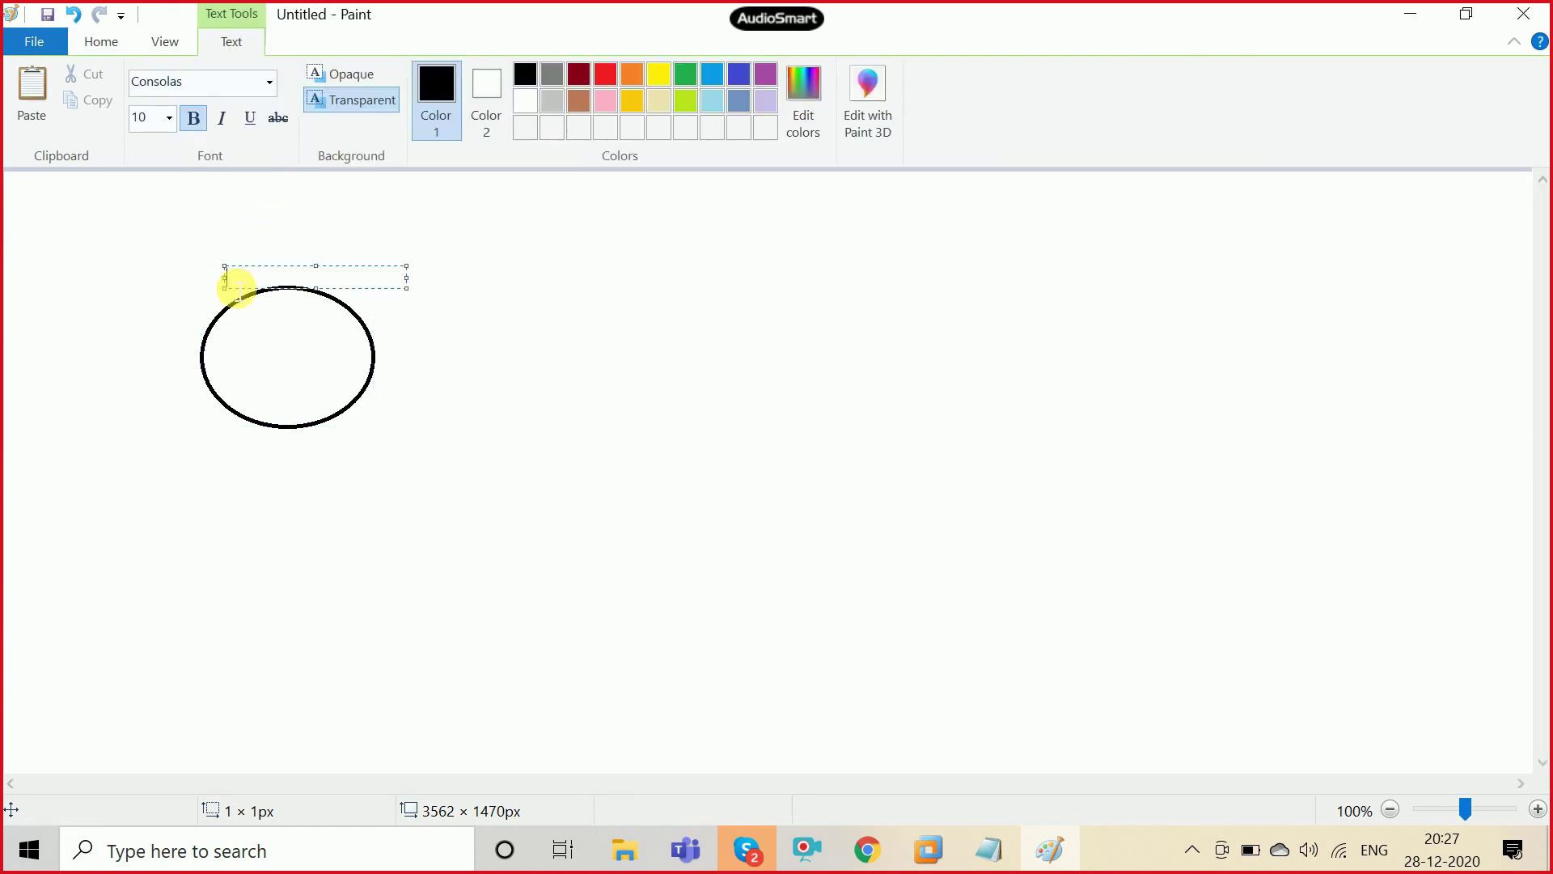
pyautogui.click(124, 275)
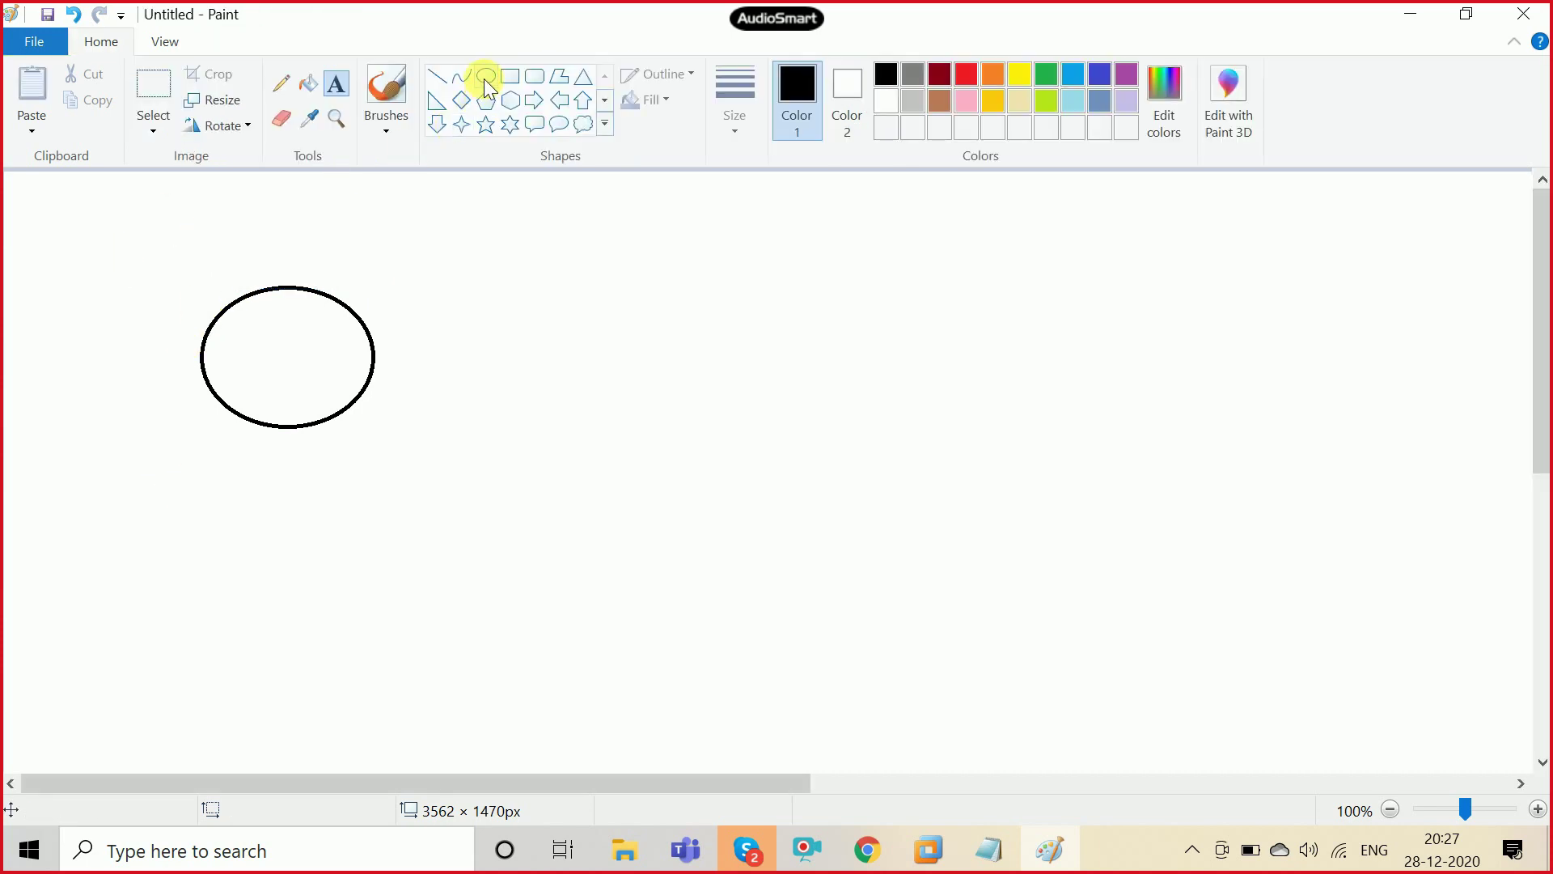
pyautogui.click(485, 77)
# Step: Draw a stick figure under the large oval: small oval head, two slanted arms and a vertical body
pyautogui.moveTo(185, 511); pyautogui.dragTo(237, 539)
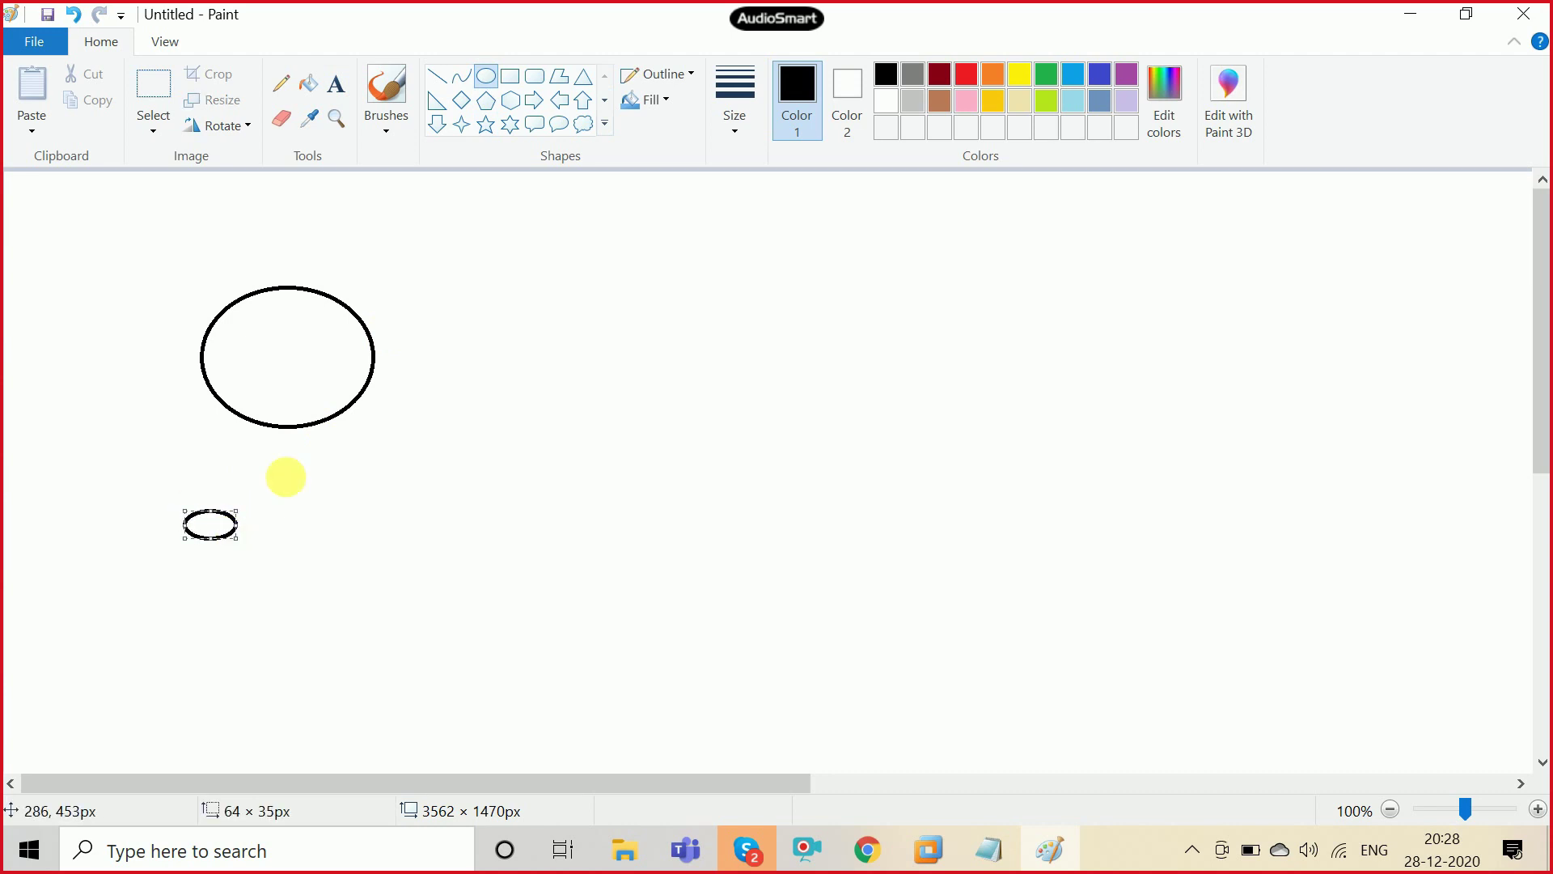
pyautogui.click(436, 77)
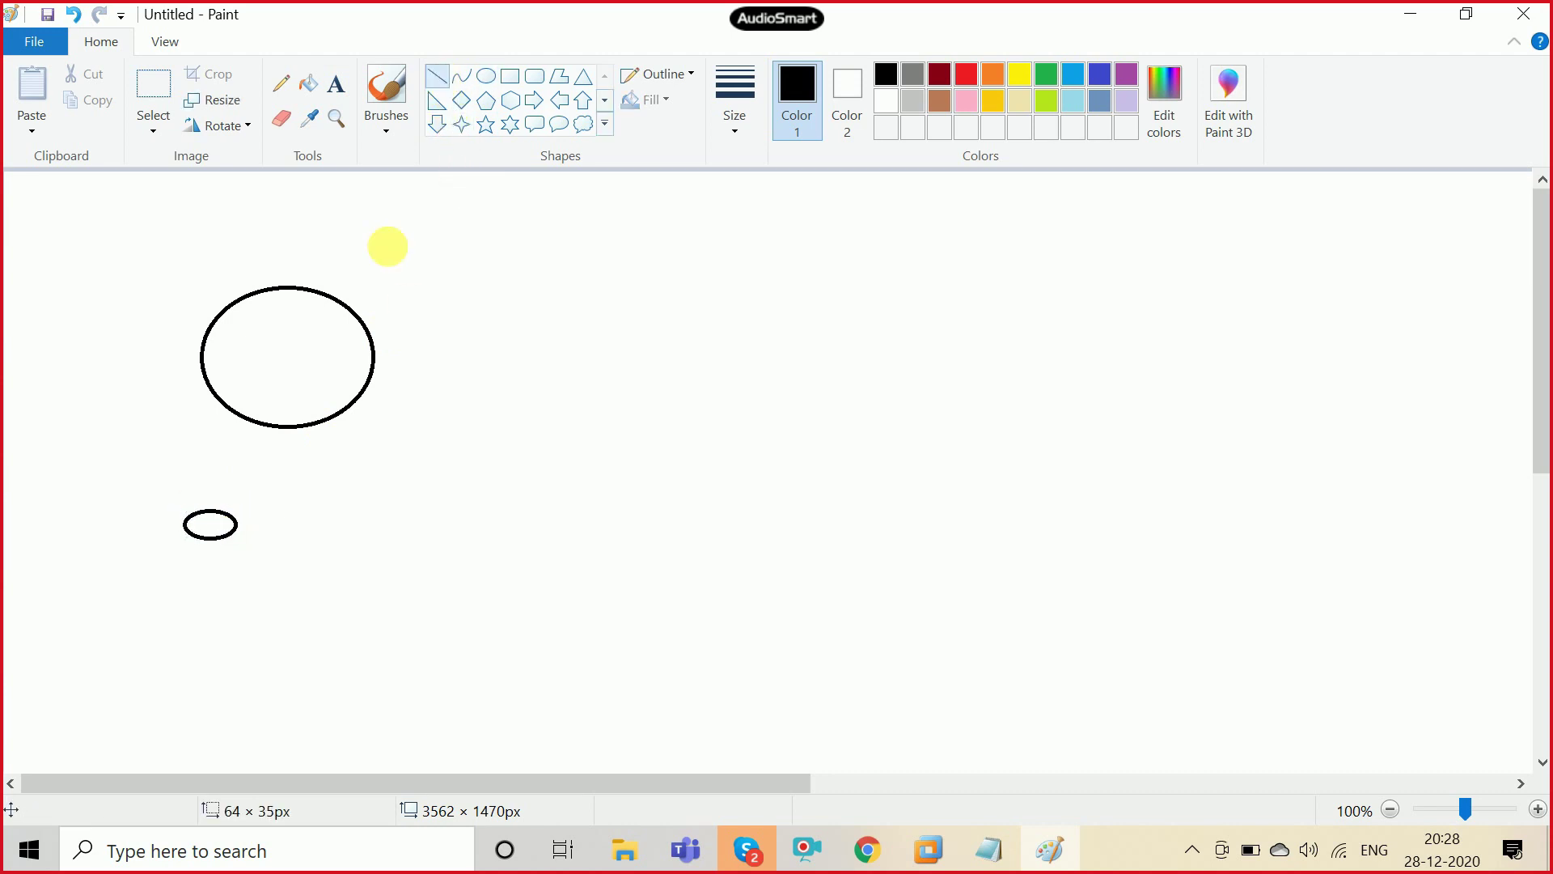
pyautogui.moveTo(207, 543); pyautogui.dragTo(179, 583)
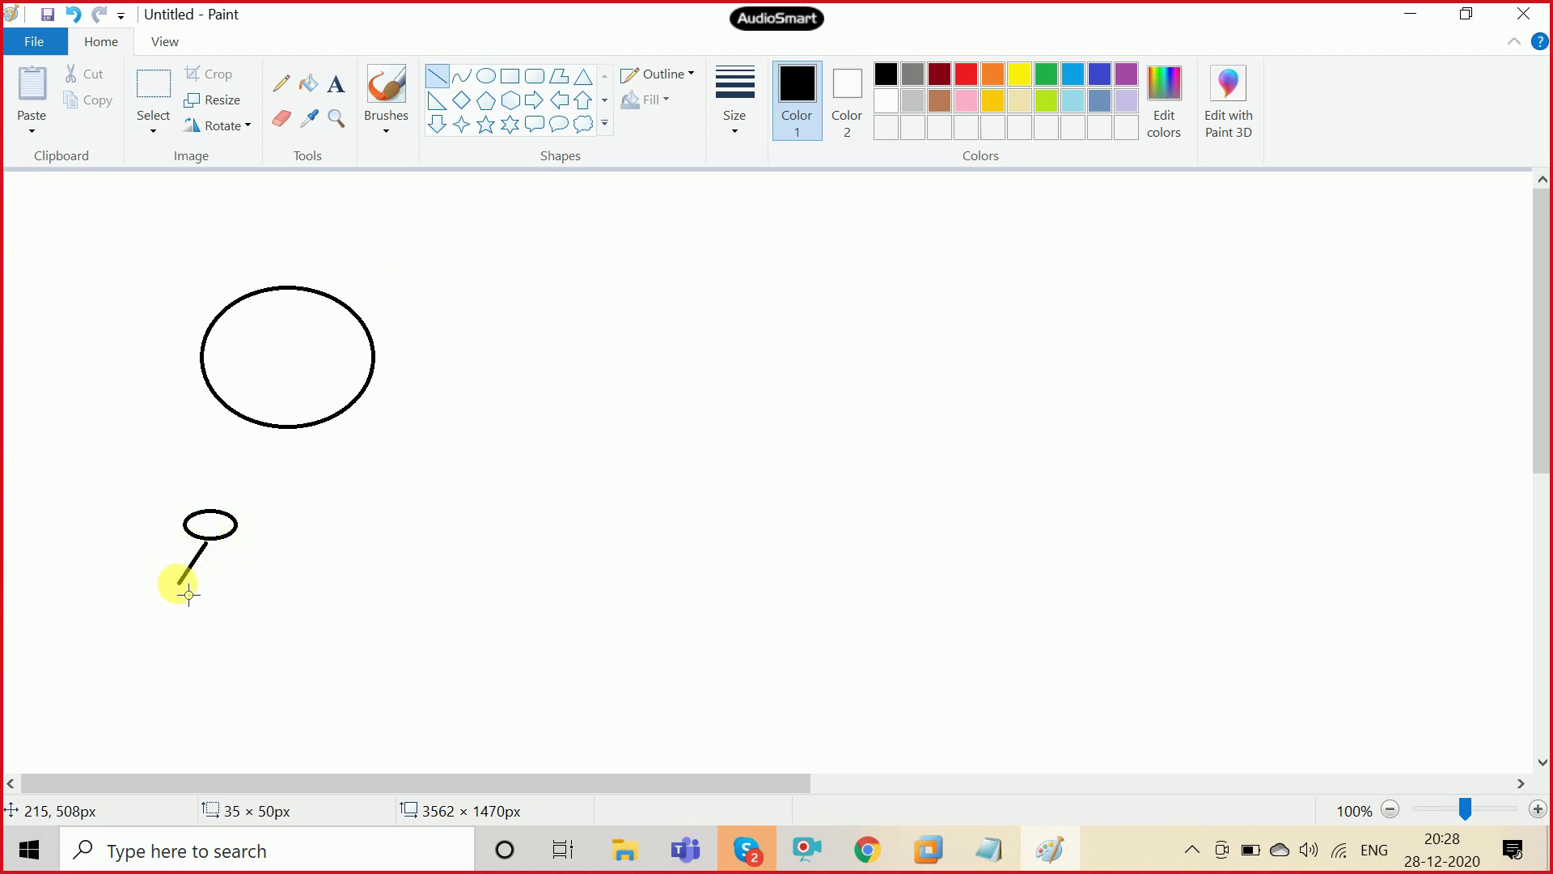
pyautogui.click(256, 600)
pyautogui.moveTo(234, 571); pyautogui.dragTo(208, 544)
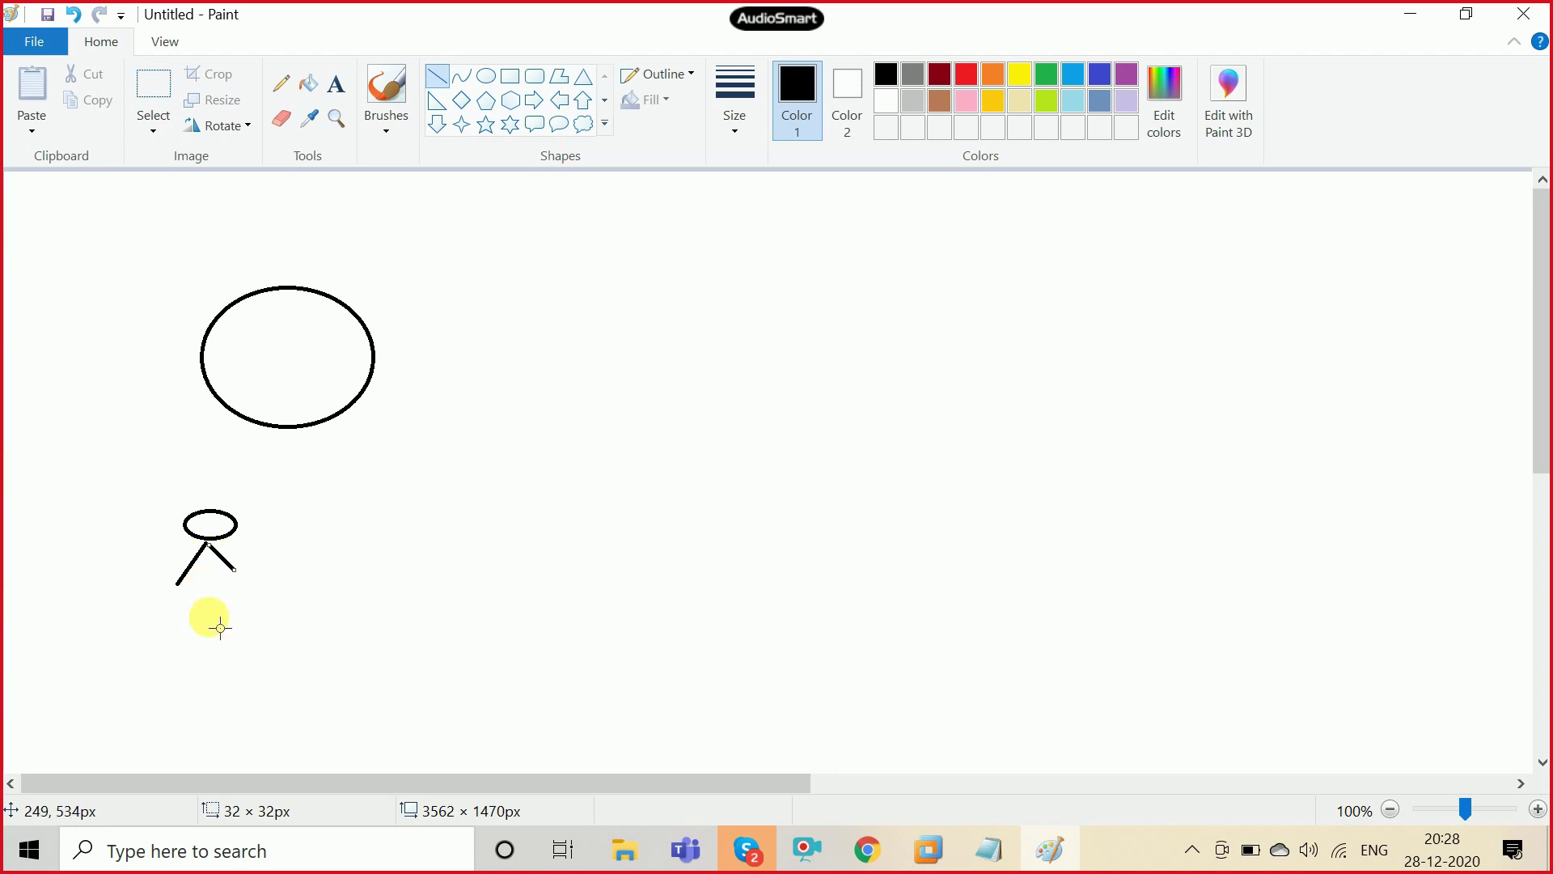
pyautogui.moveTo(210, 631); pyautogui.dragTo(207, 552)
pyautogui.click(216, 471)
pyautogui.click(337, 83)
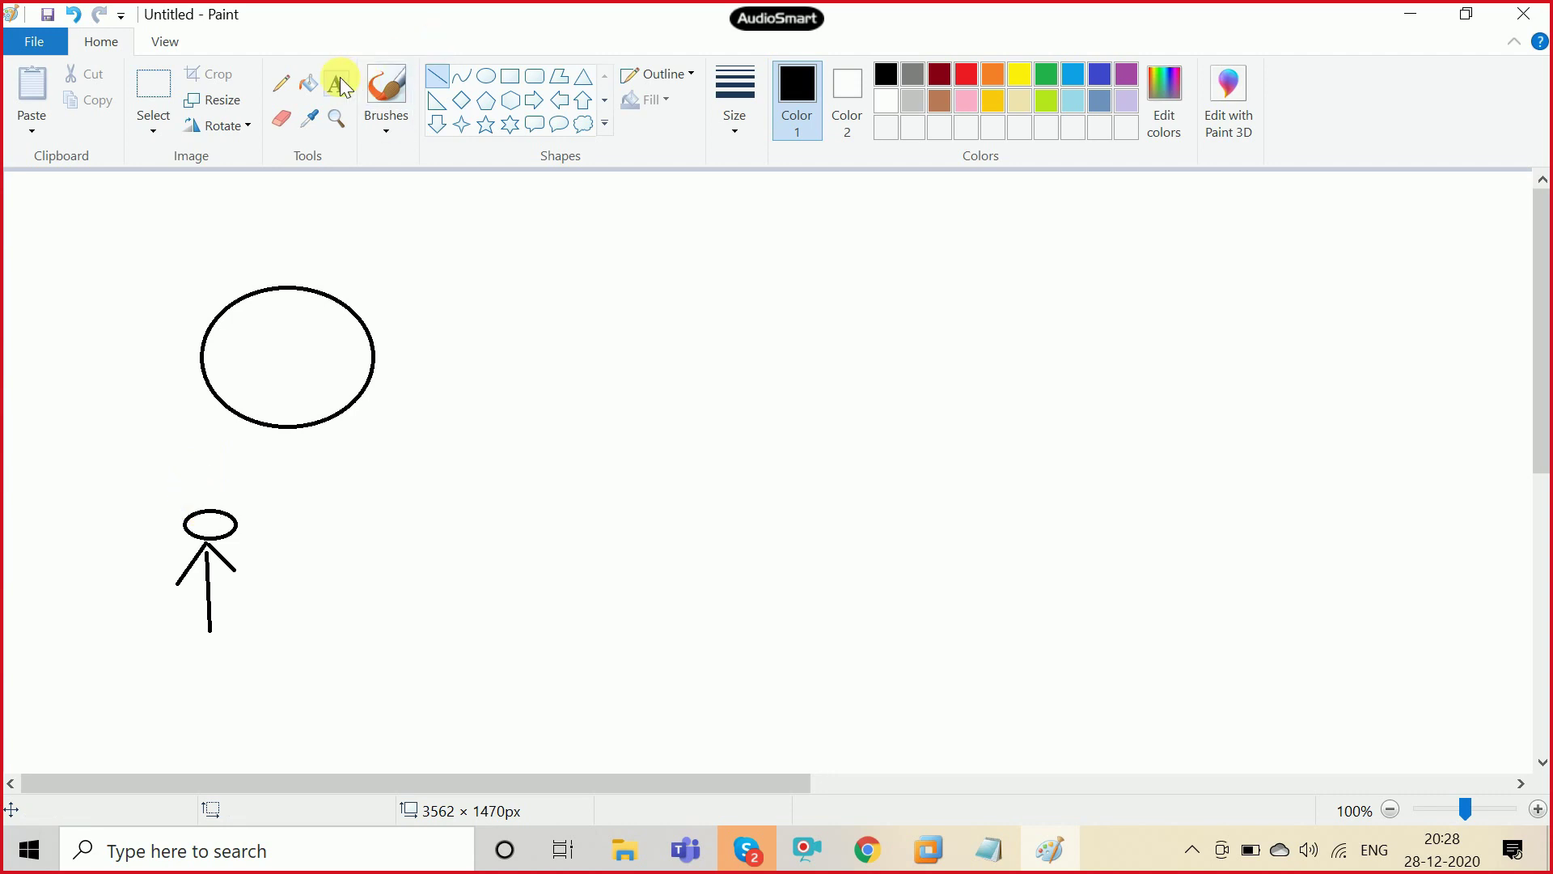
# Step: Label the stick figure 'client' and connect its head to the large oval with a straight line
pyautogui.click(84, 576)
pyautogui.write('client')
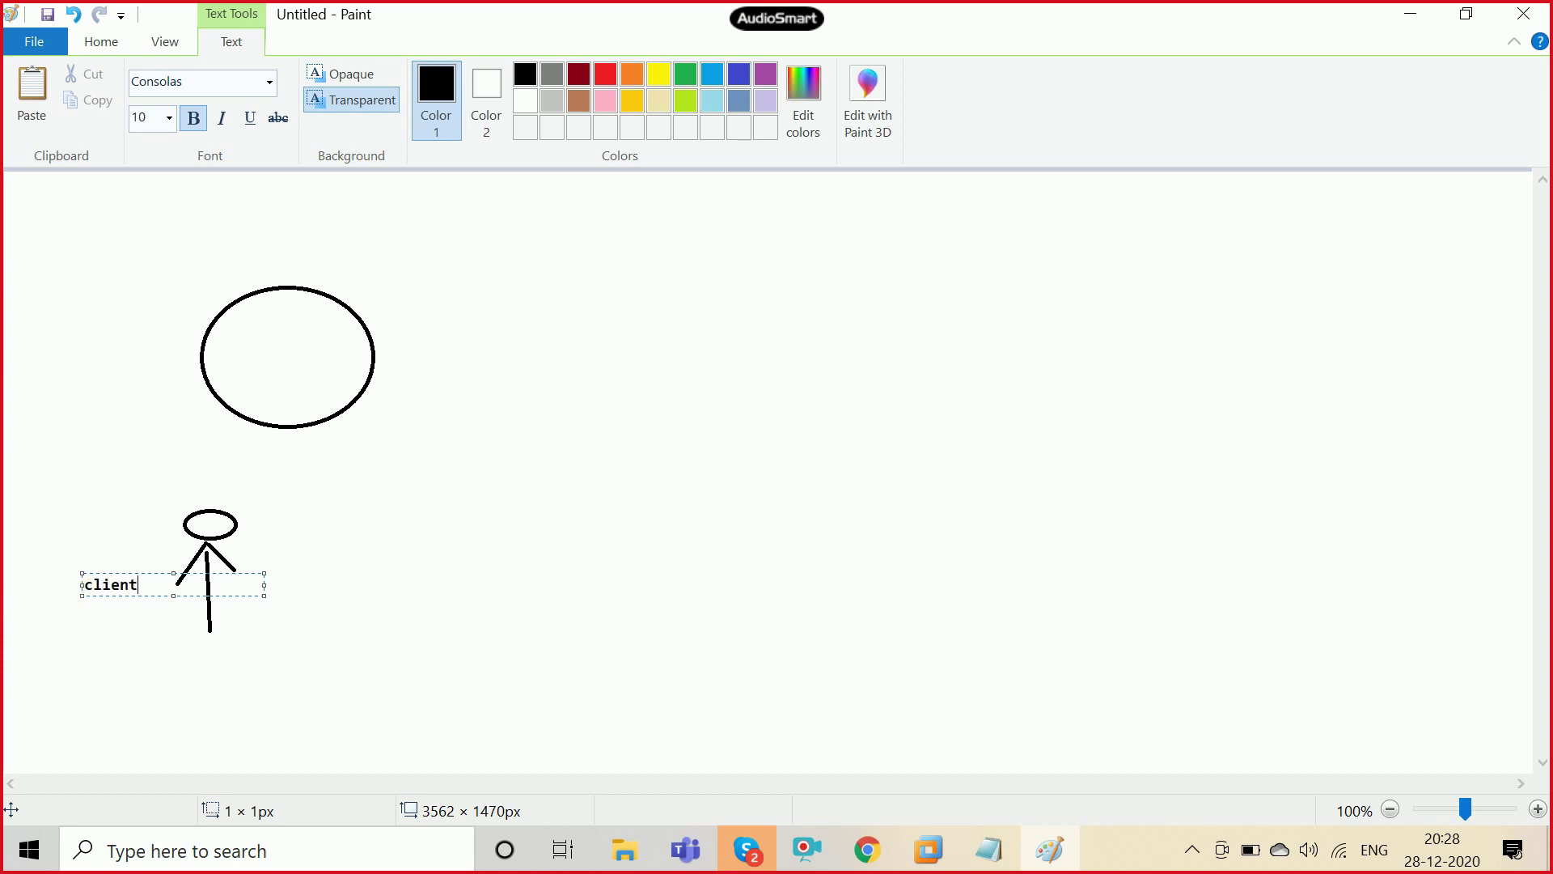
pyautogui.click(84, 462)
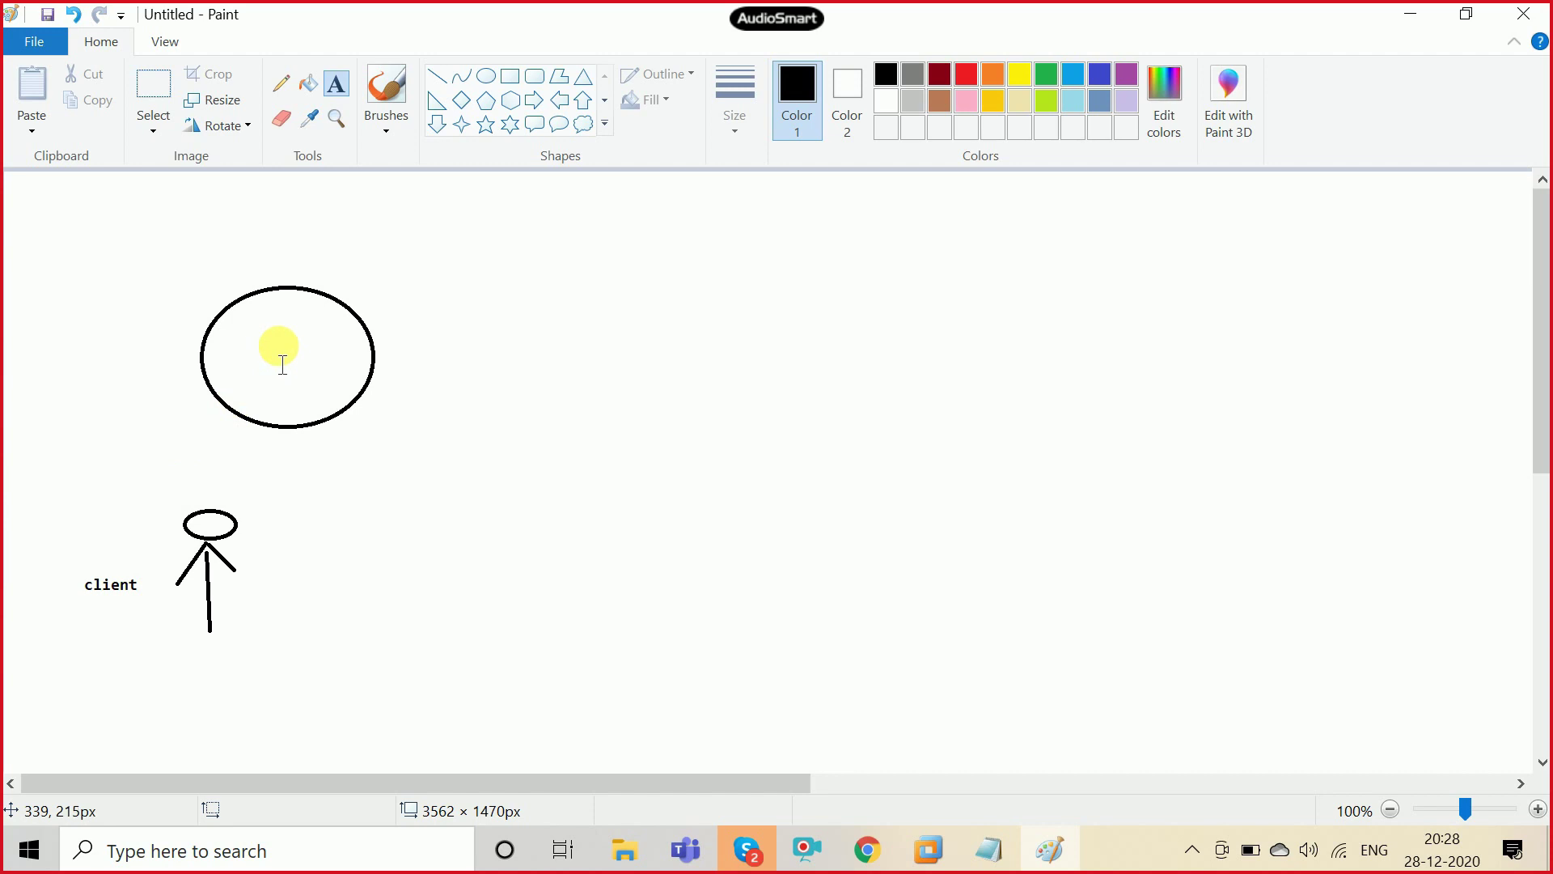
pyautogui.click(437, 77)
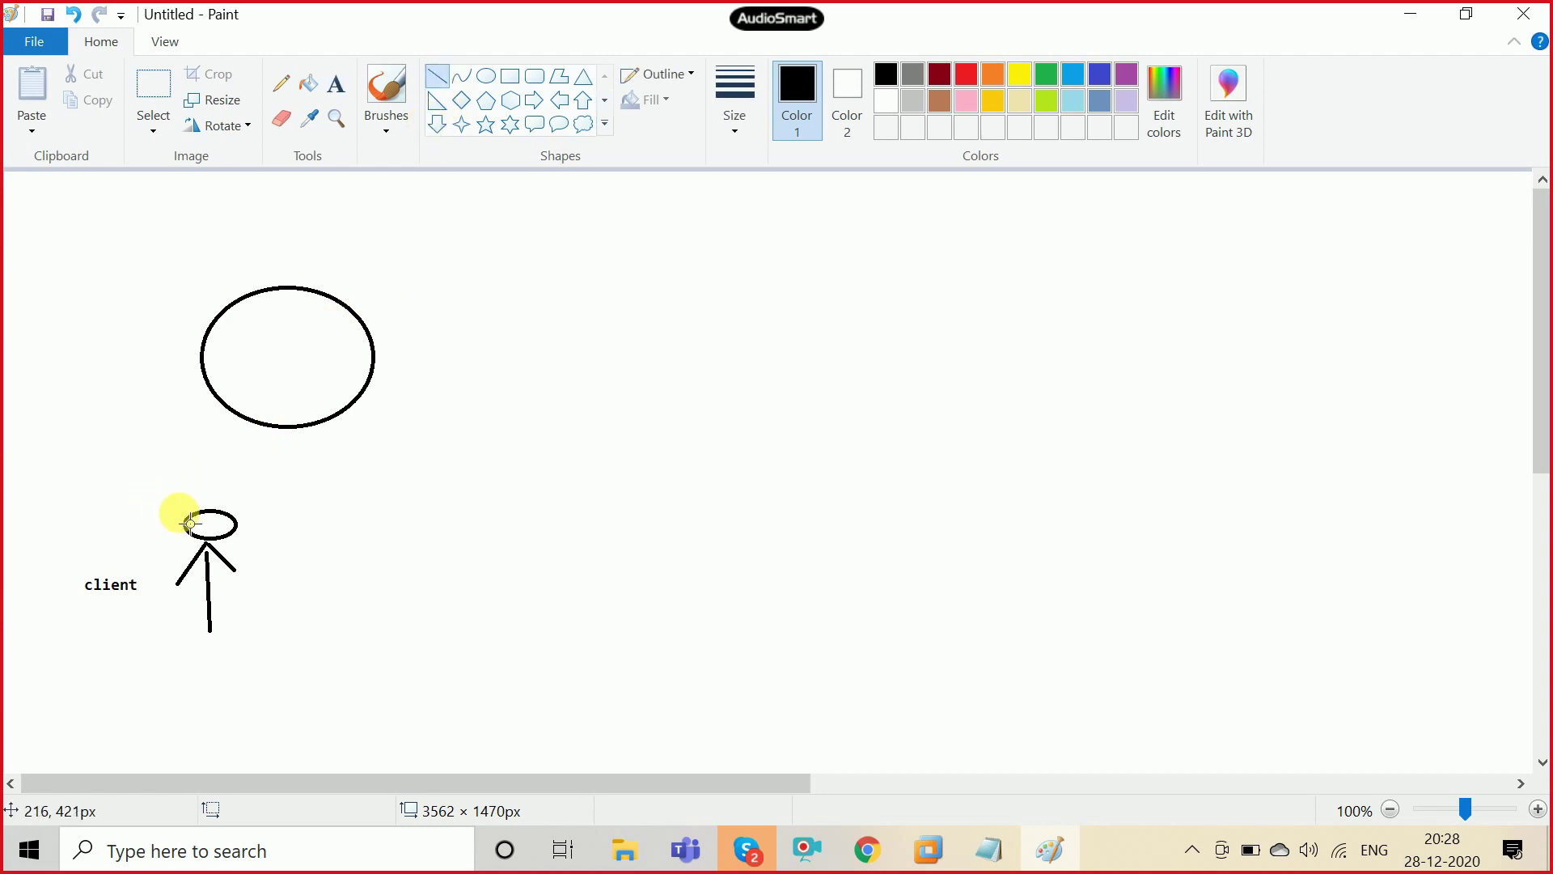
pyautogui.moveTo(191, 523); pyautogui.dragTo(244, 423)
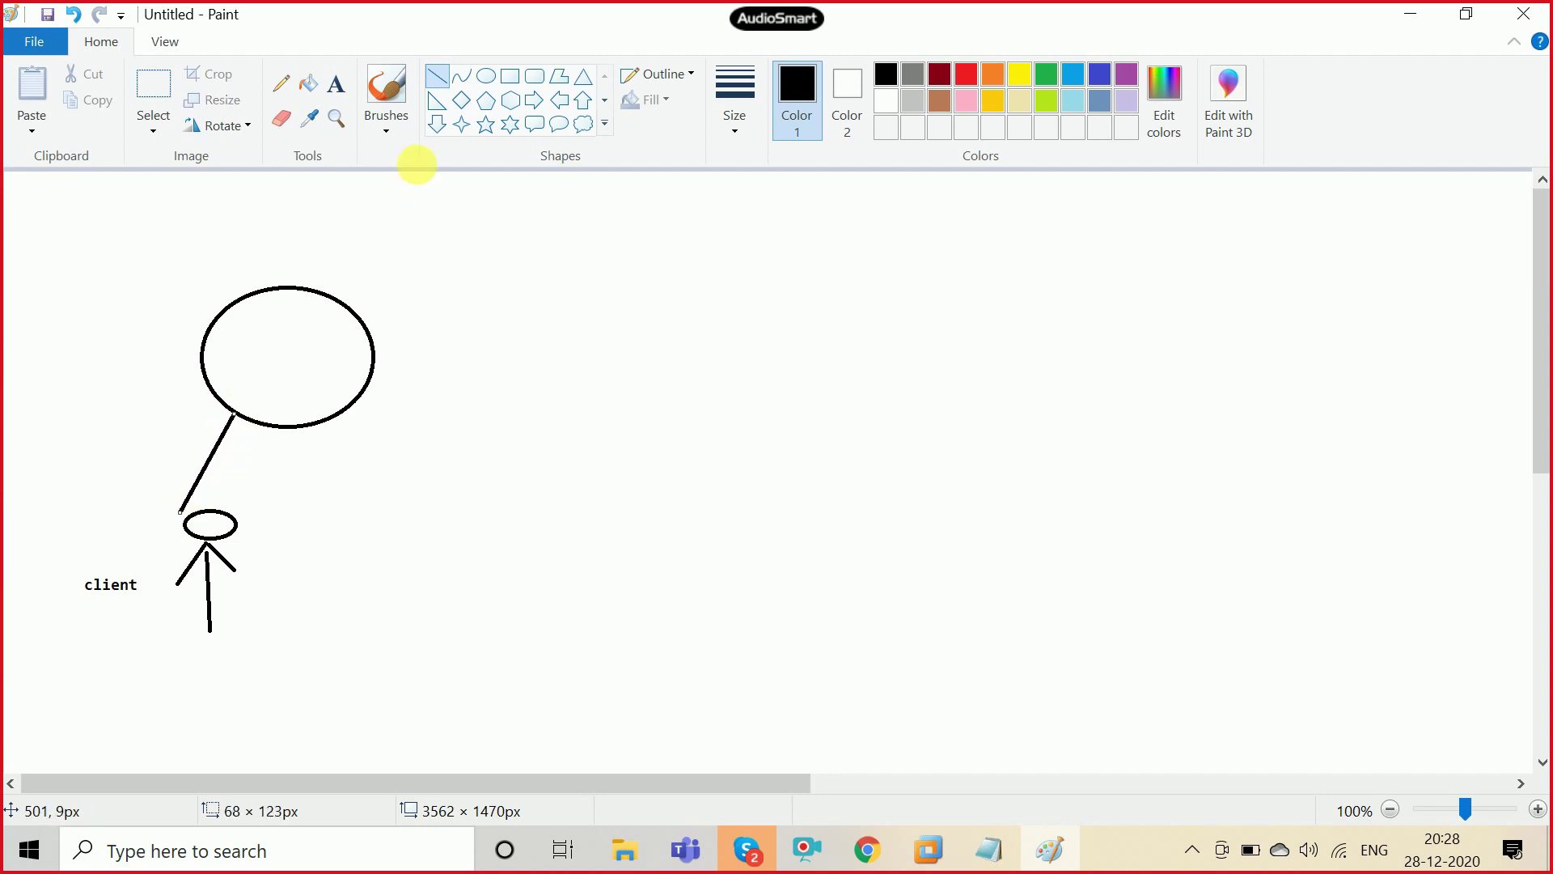
# Step: Write the label 'browser' inside the large circle, correcting the typo
pyautogui.click(343, 92)
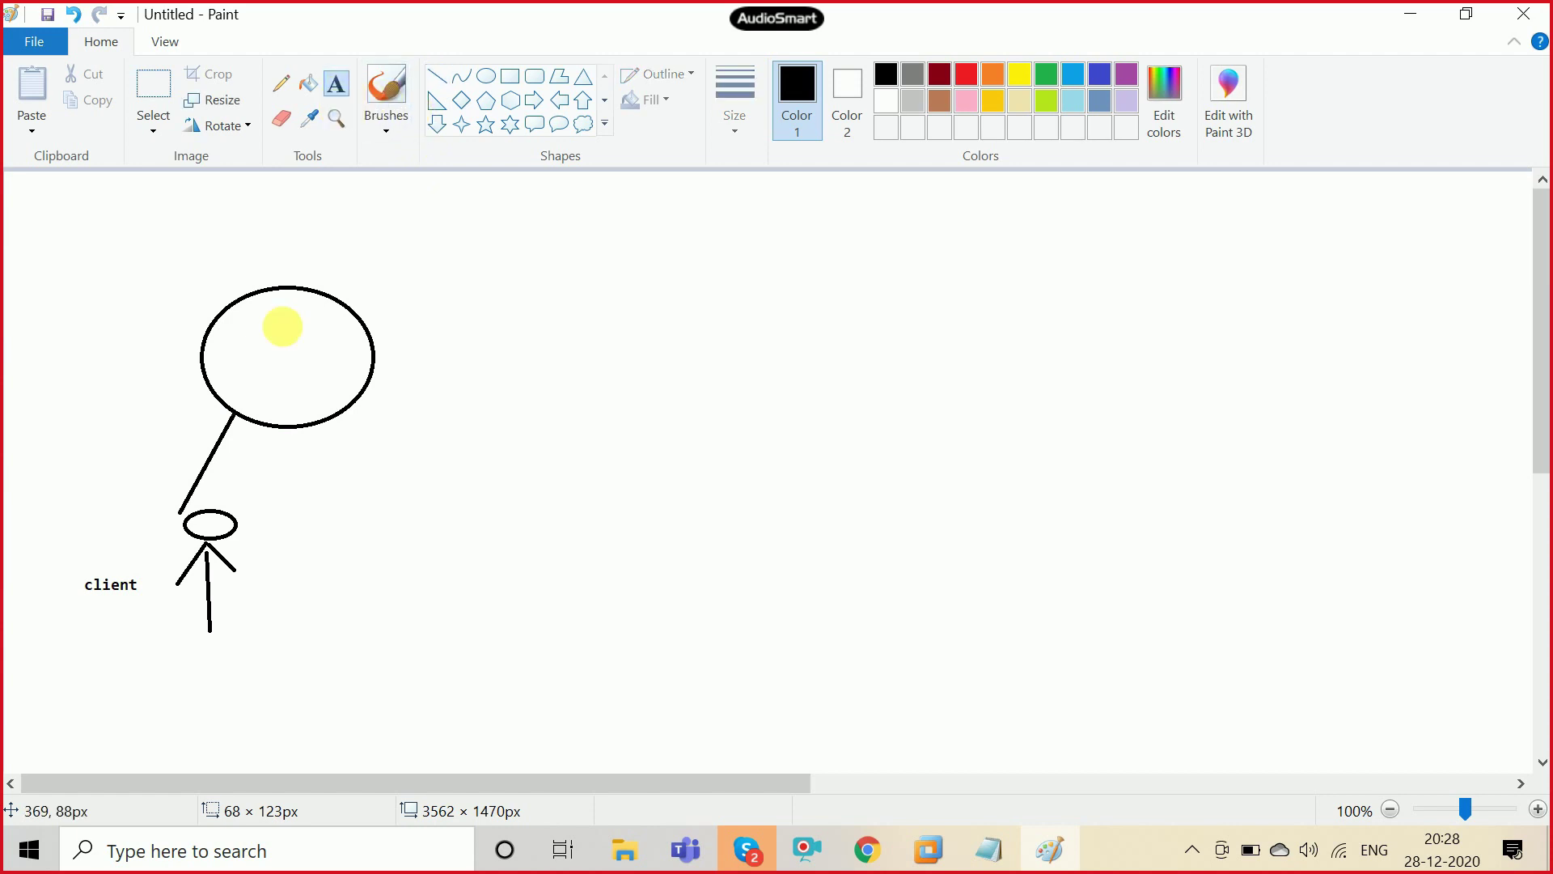
pyautogui.click(232, 389)
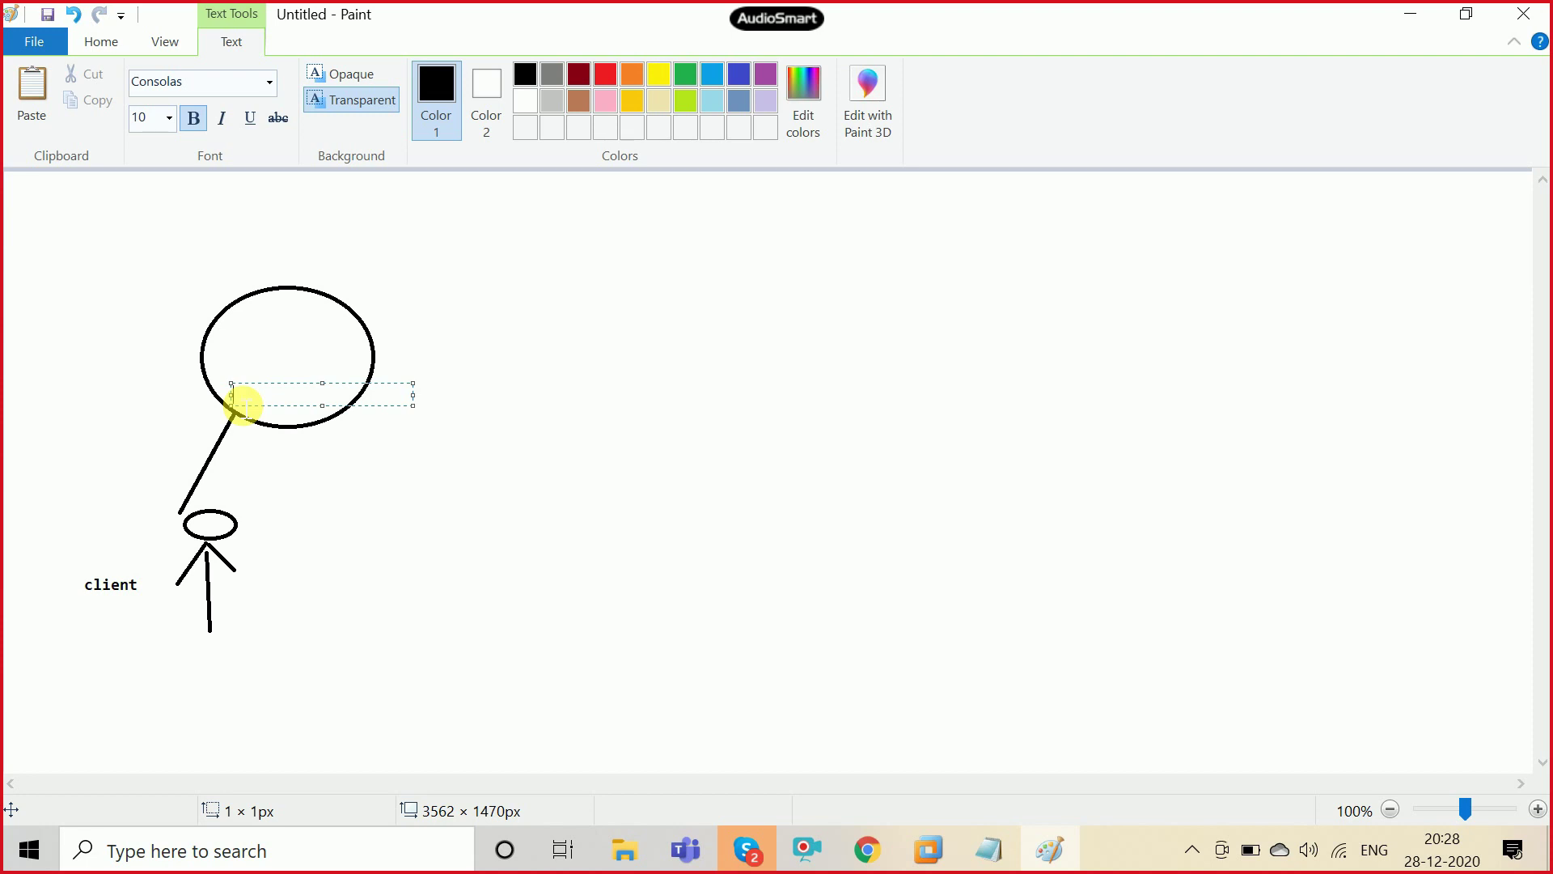
pyautogui.write('brouse')
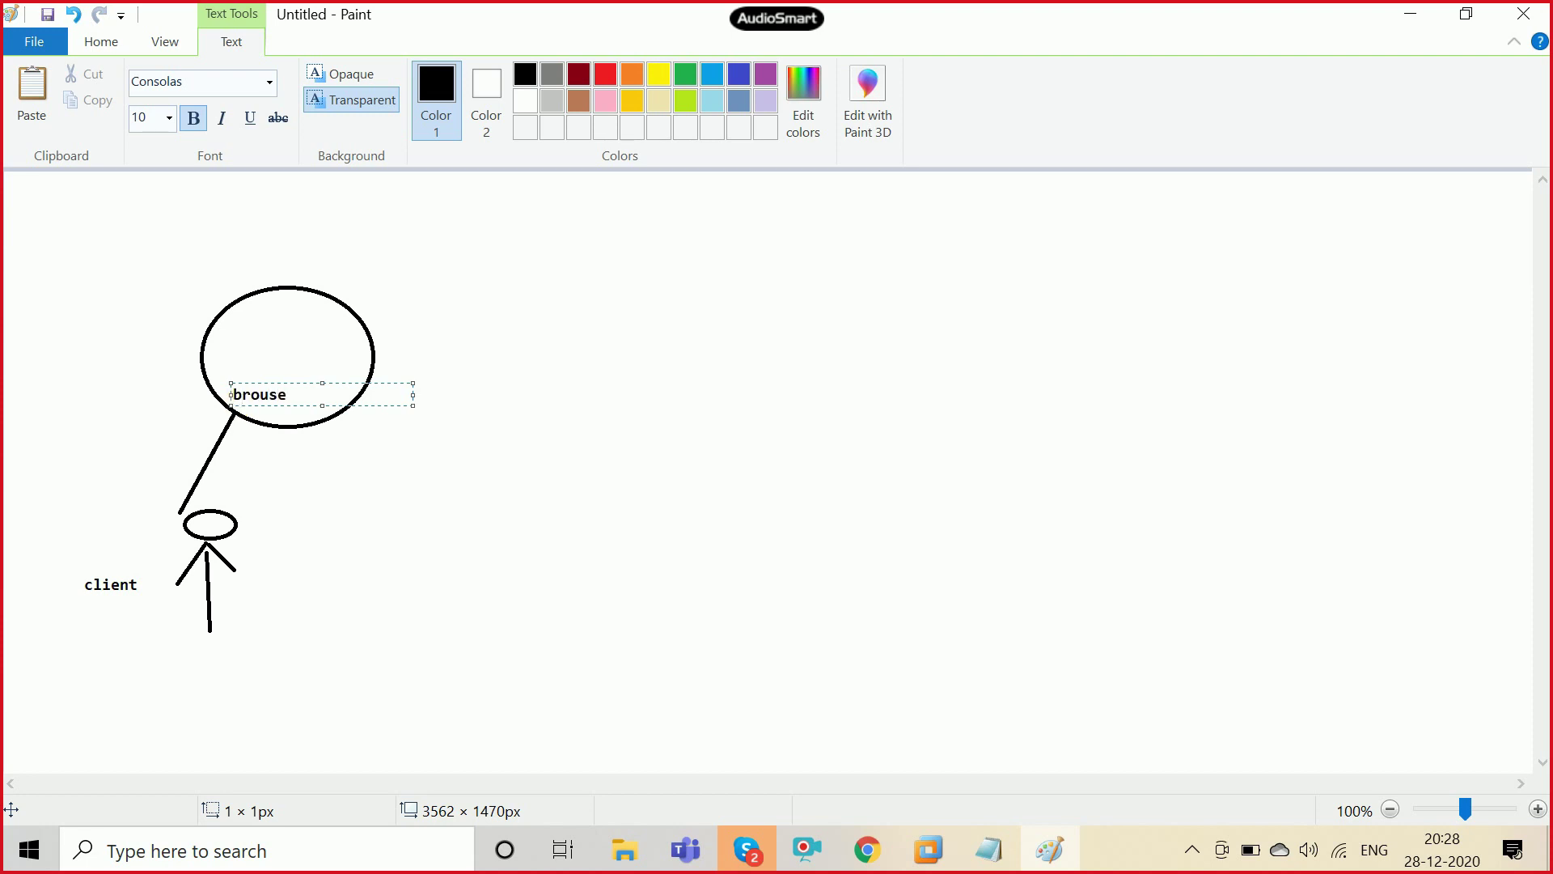
pyautogui.press('BackSpace')
pyautogui.press('BackSpace')
pyautogui.press('BackSpace')
pyautogui.write('wser')
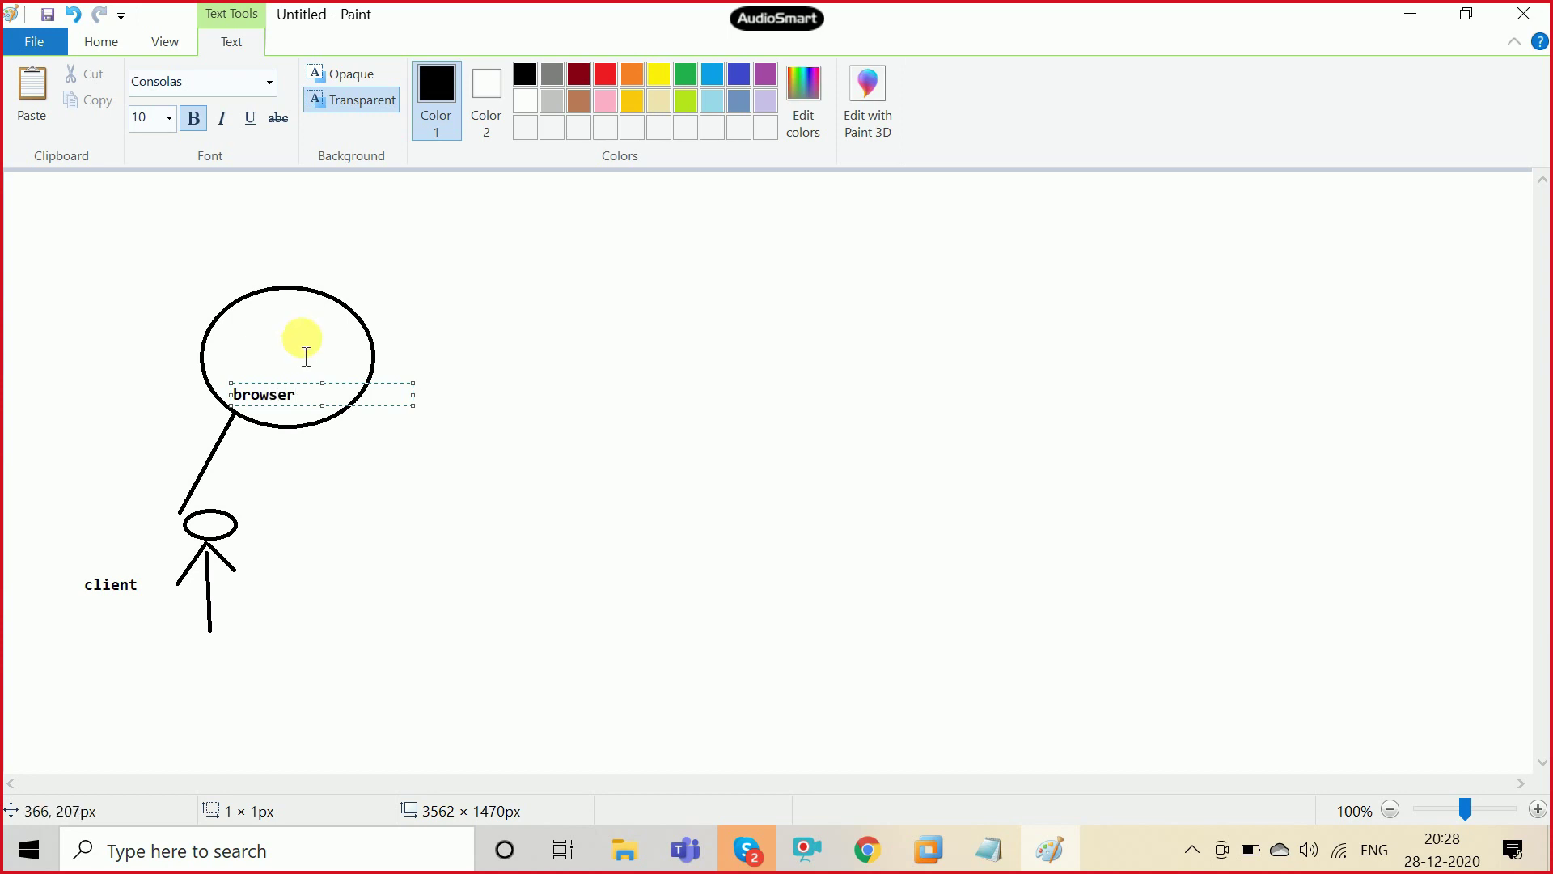
pyautogui.click(378, 301)
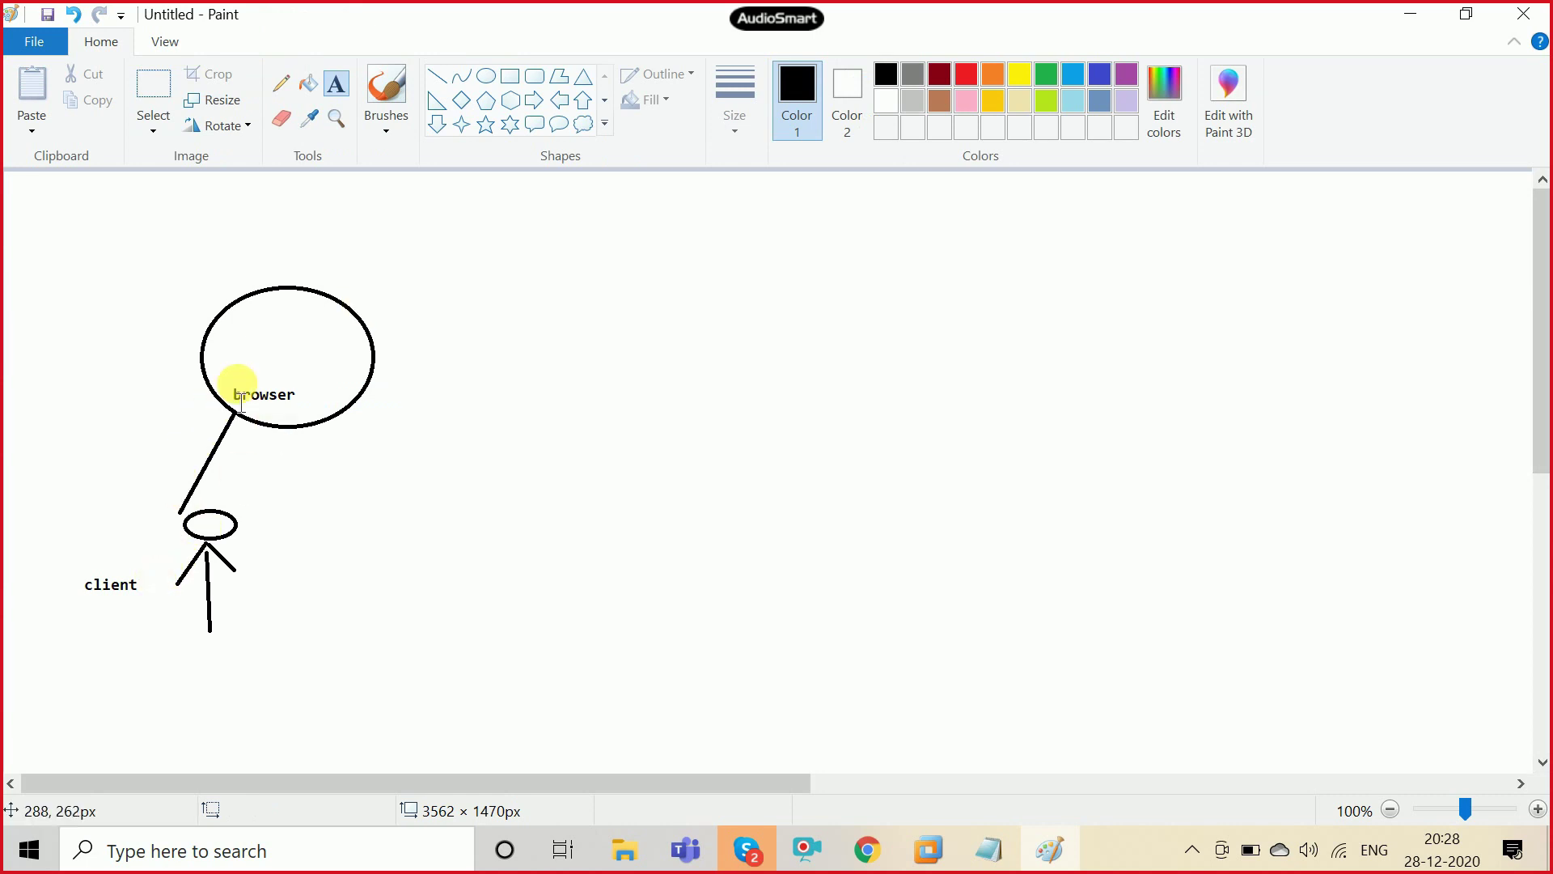
# Step: Start an enlarged empty text box just above the circle
pyautogui.click(339, 87)
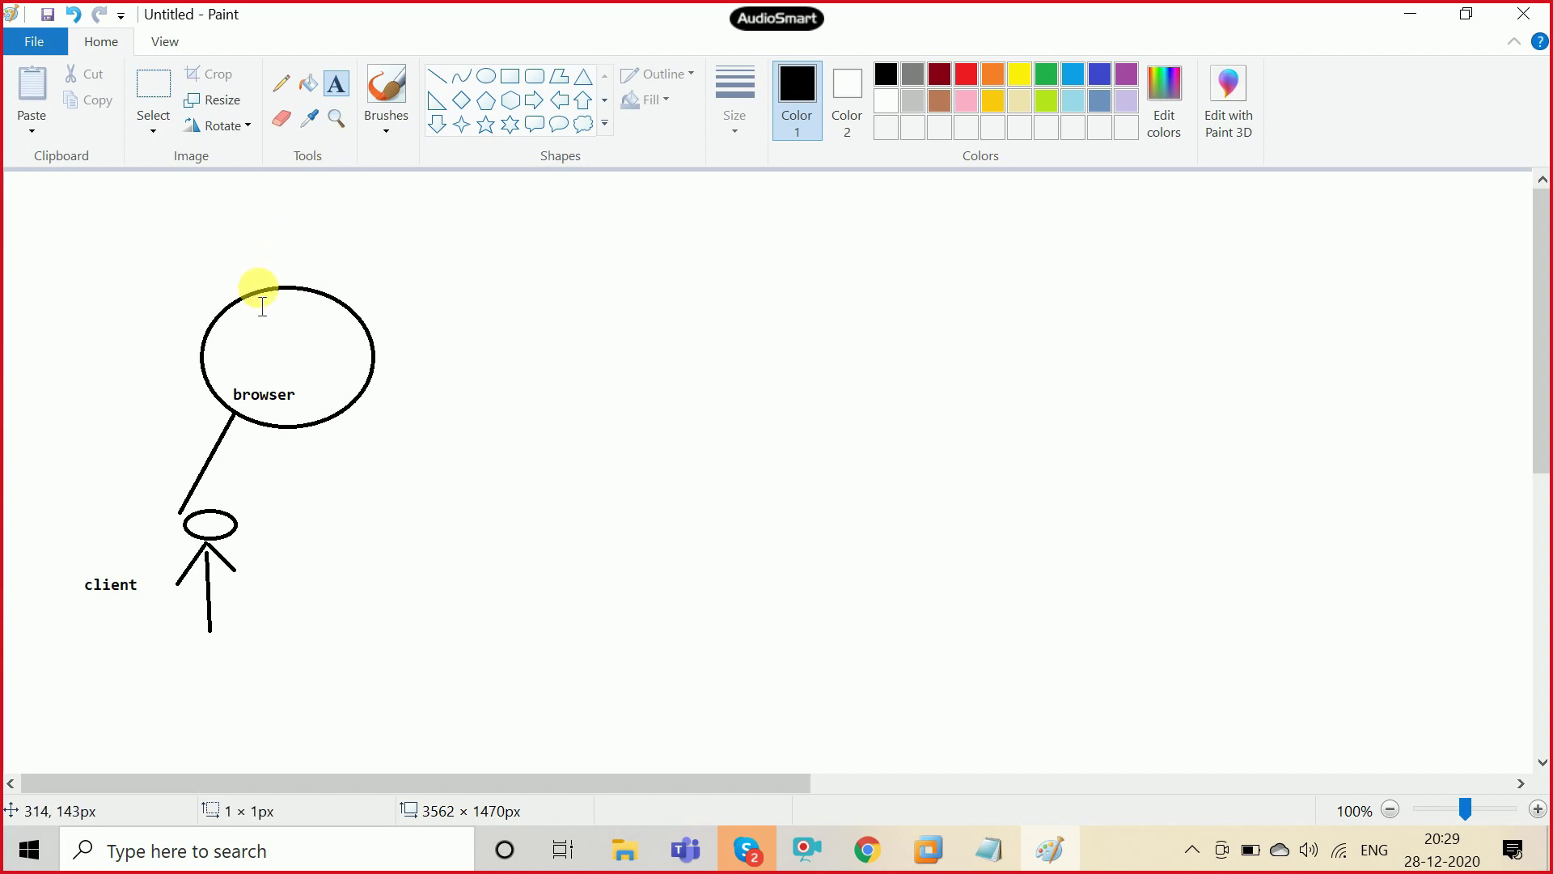
pyautogui.click(258, 278)
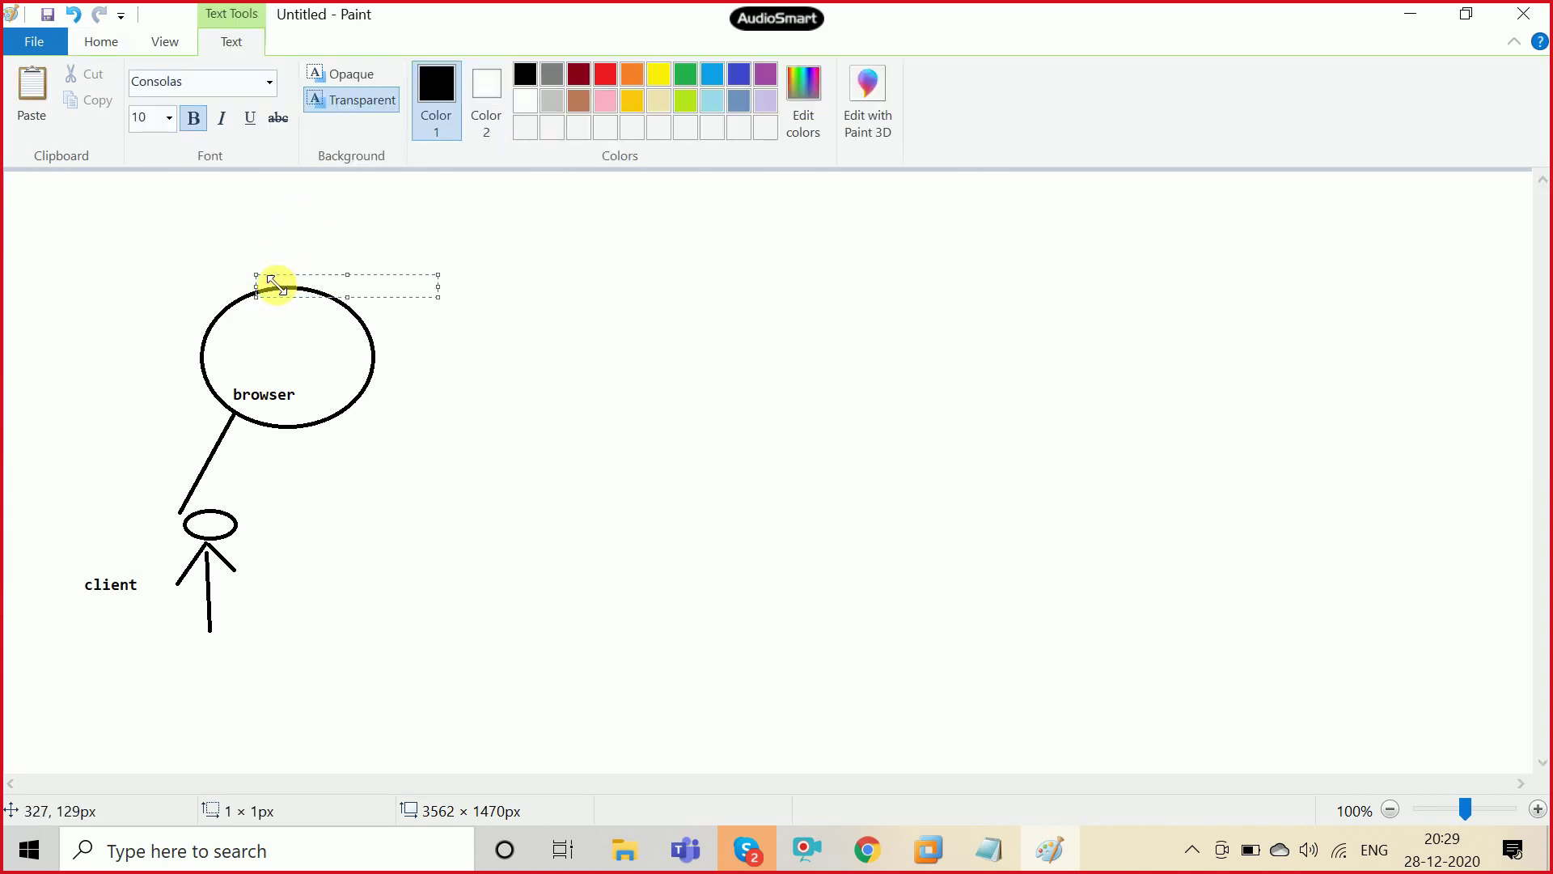
pyautogui.moveTo(275, 284); pyautogui.dragTo(267, 277)
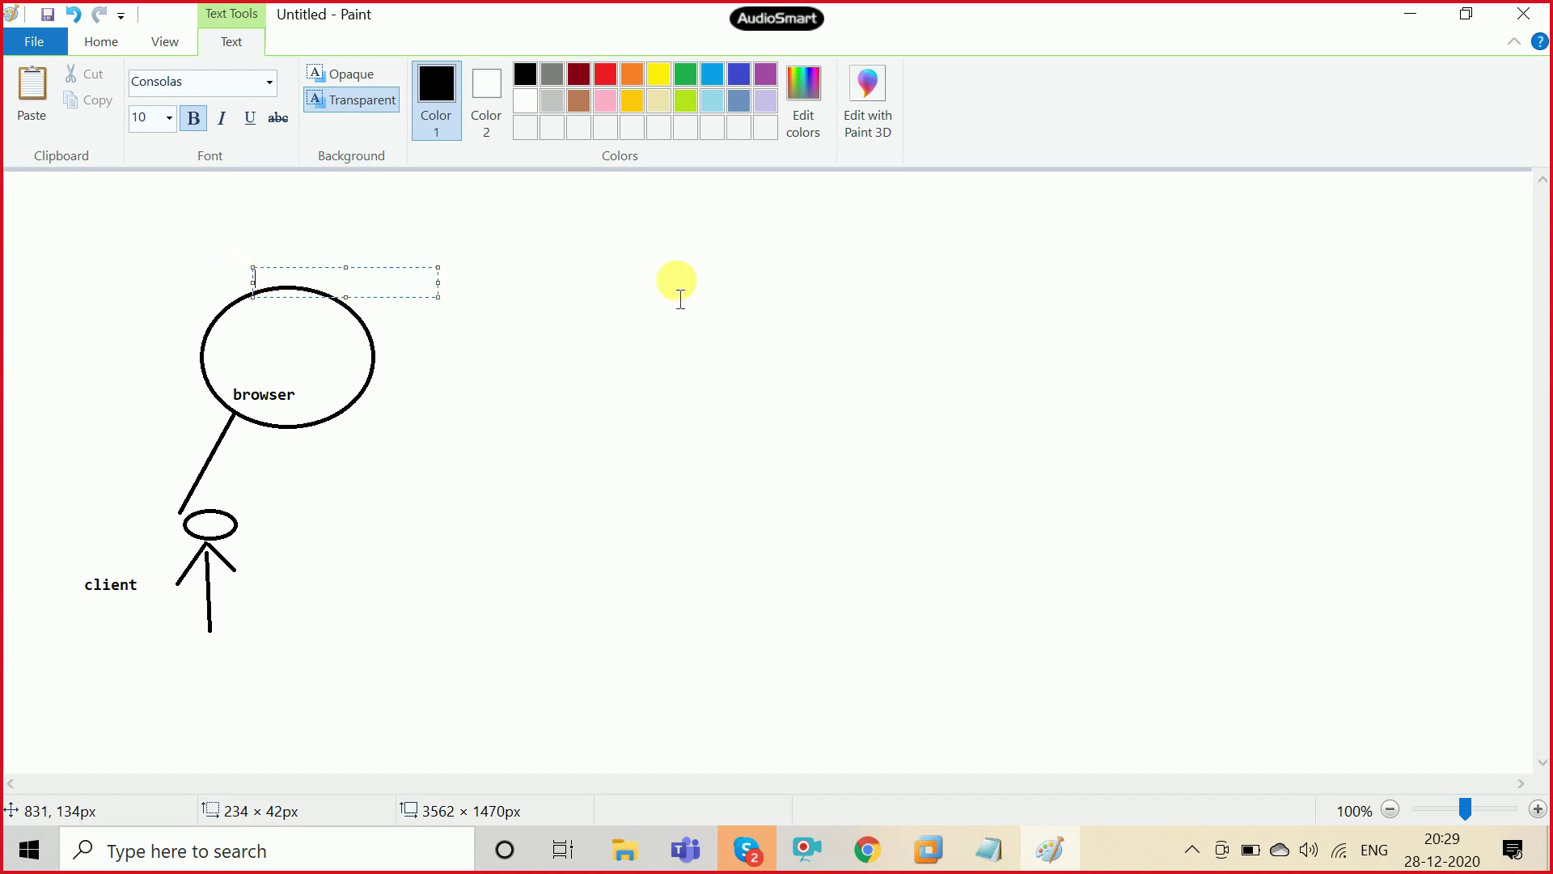
pyautogui.write('www.facebook')
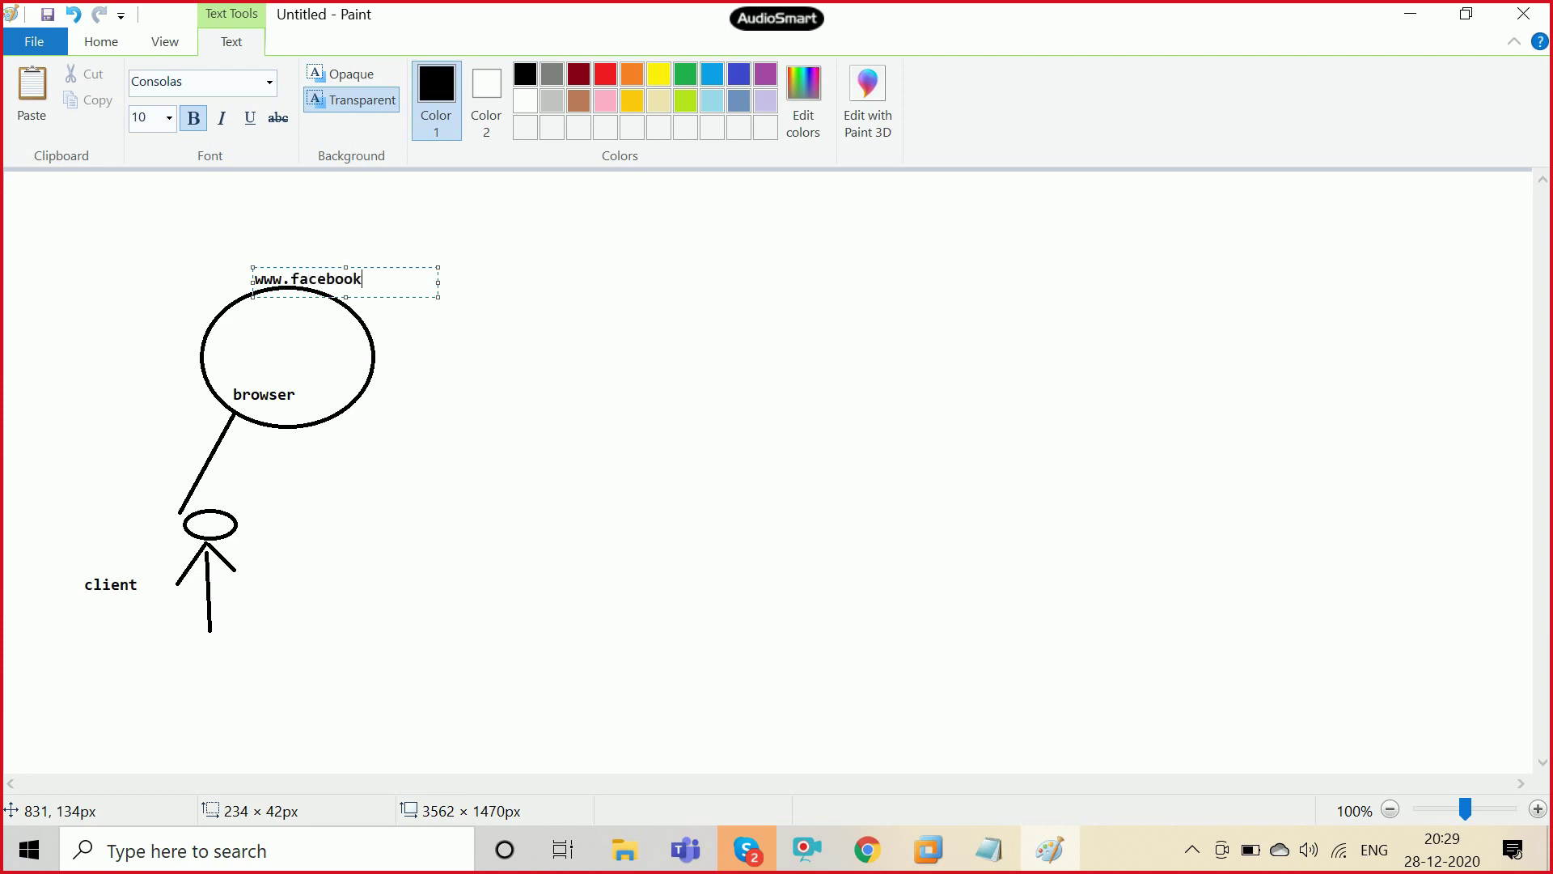
pyautogui.write('.com')
pyautogui.click(645, 293)
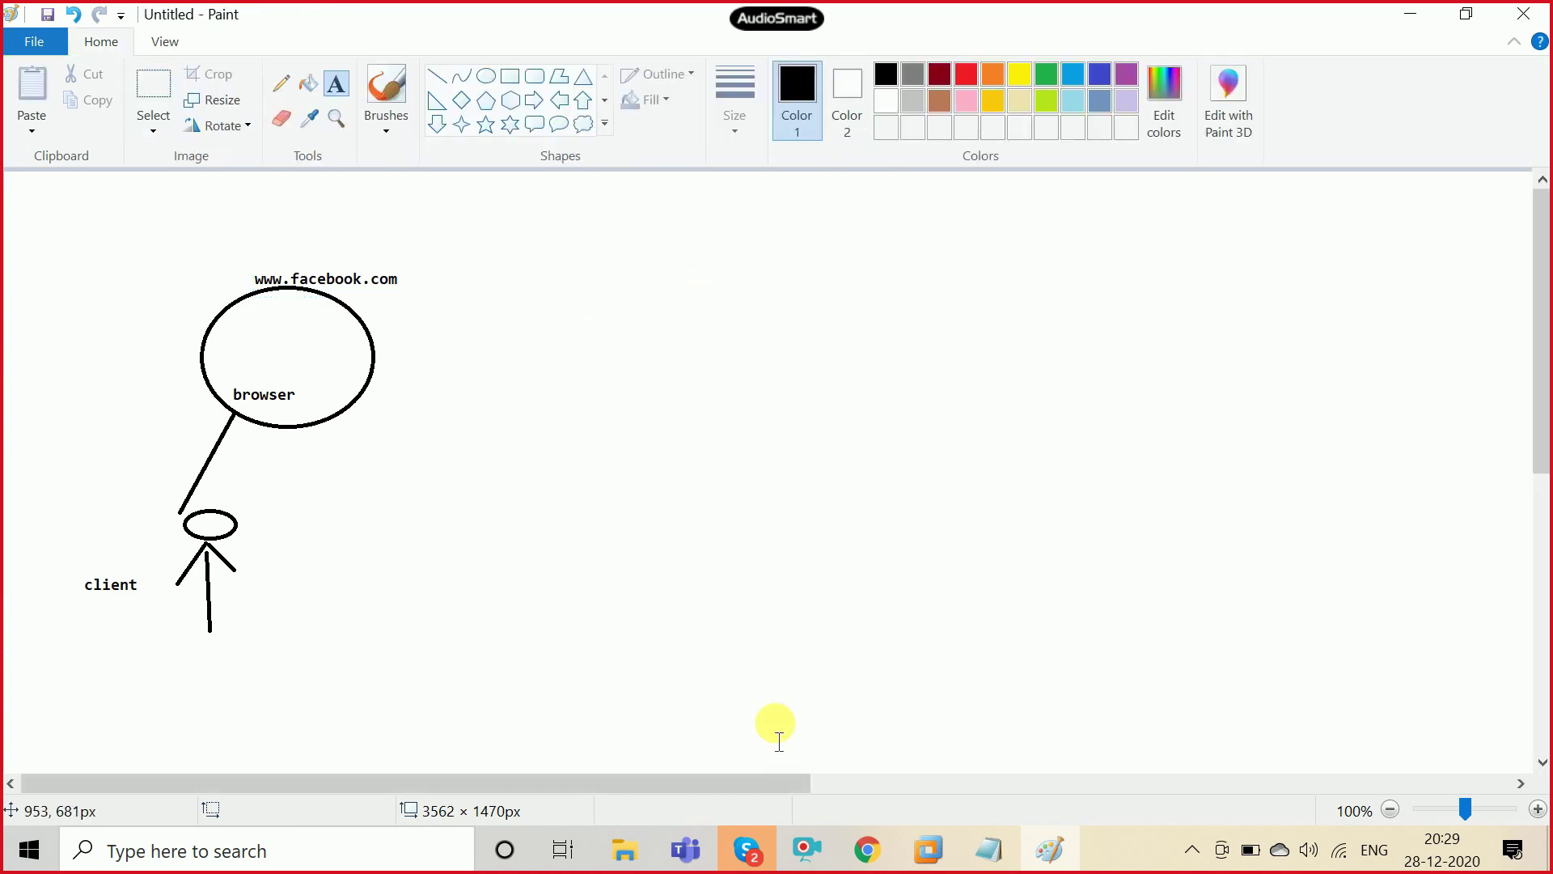
pyautogui.click(874, 851)
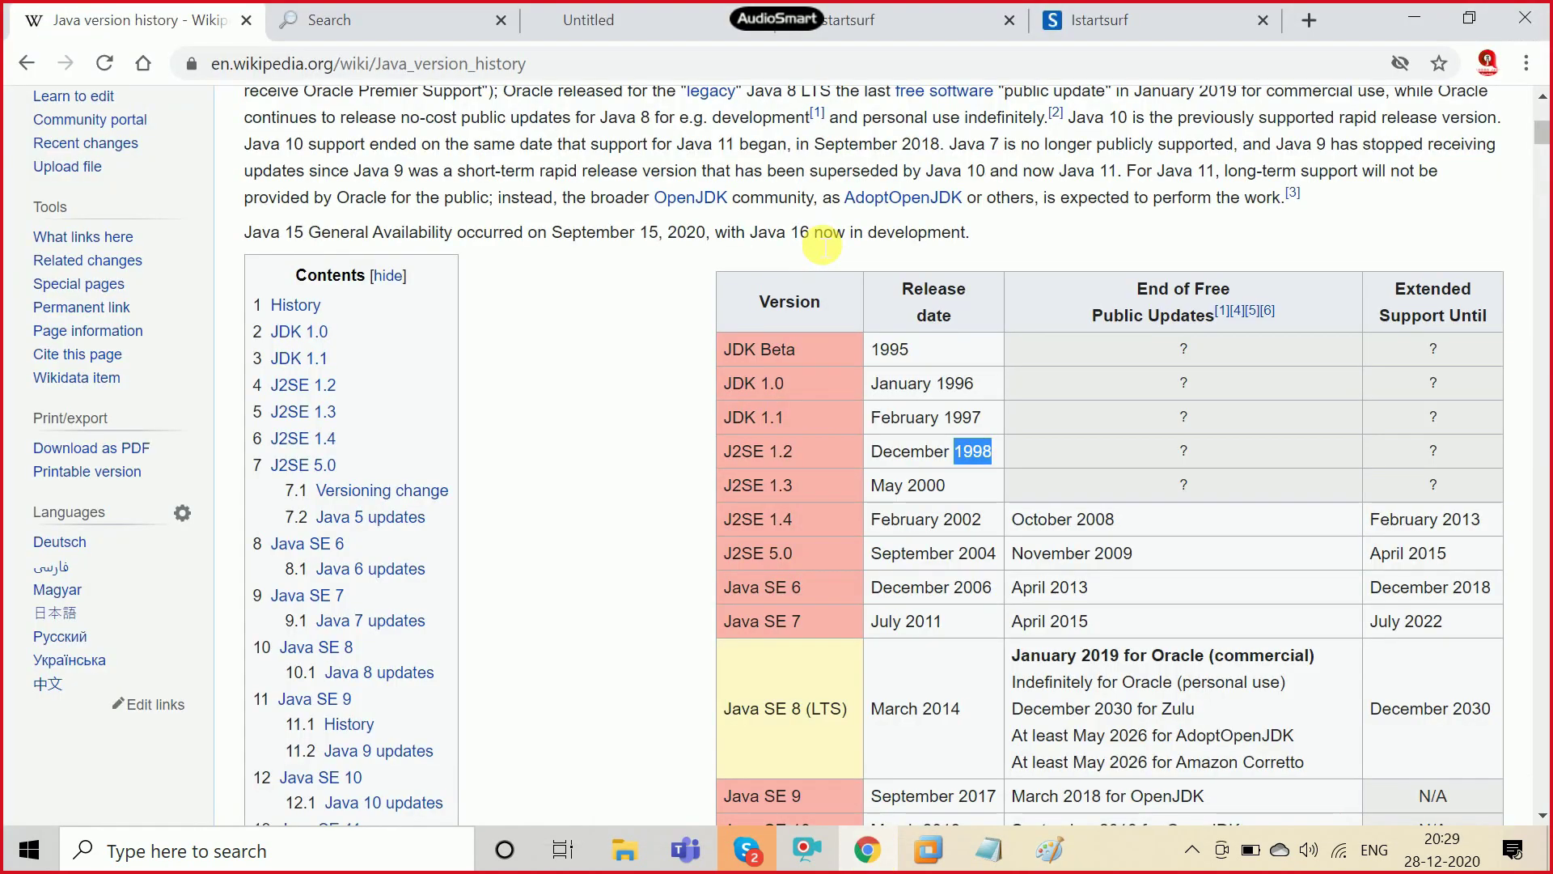
# Step: Autocomplete facebook.com in Chrome's Search tab address bar, then minimize Chrome
pyautogui.click(392, 32)
pyautogui.click(349, 68)
pyautogui.write('facebook.com')
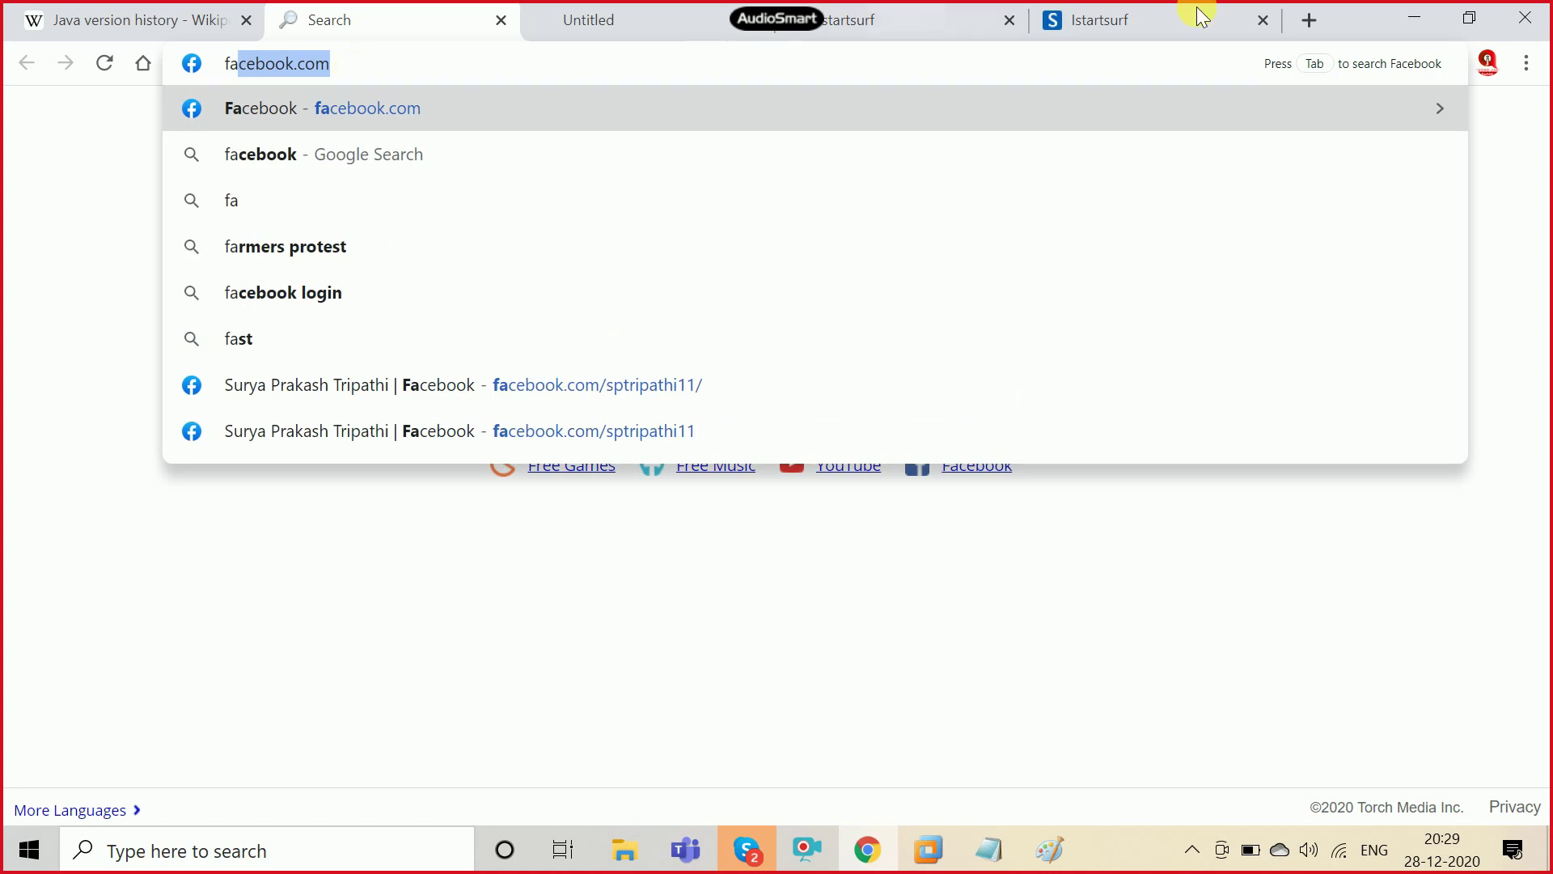
pyautogui.click(1416, 16)
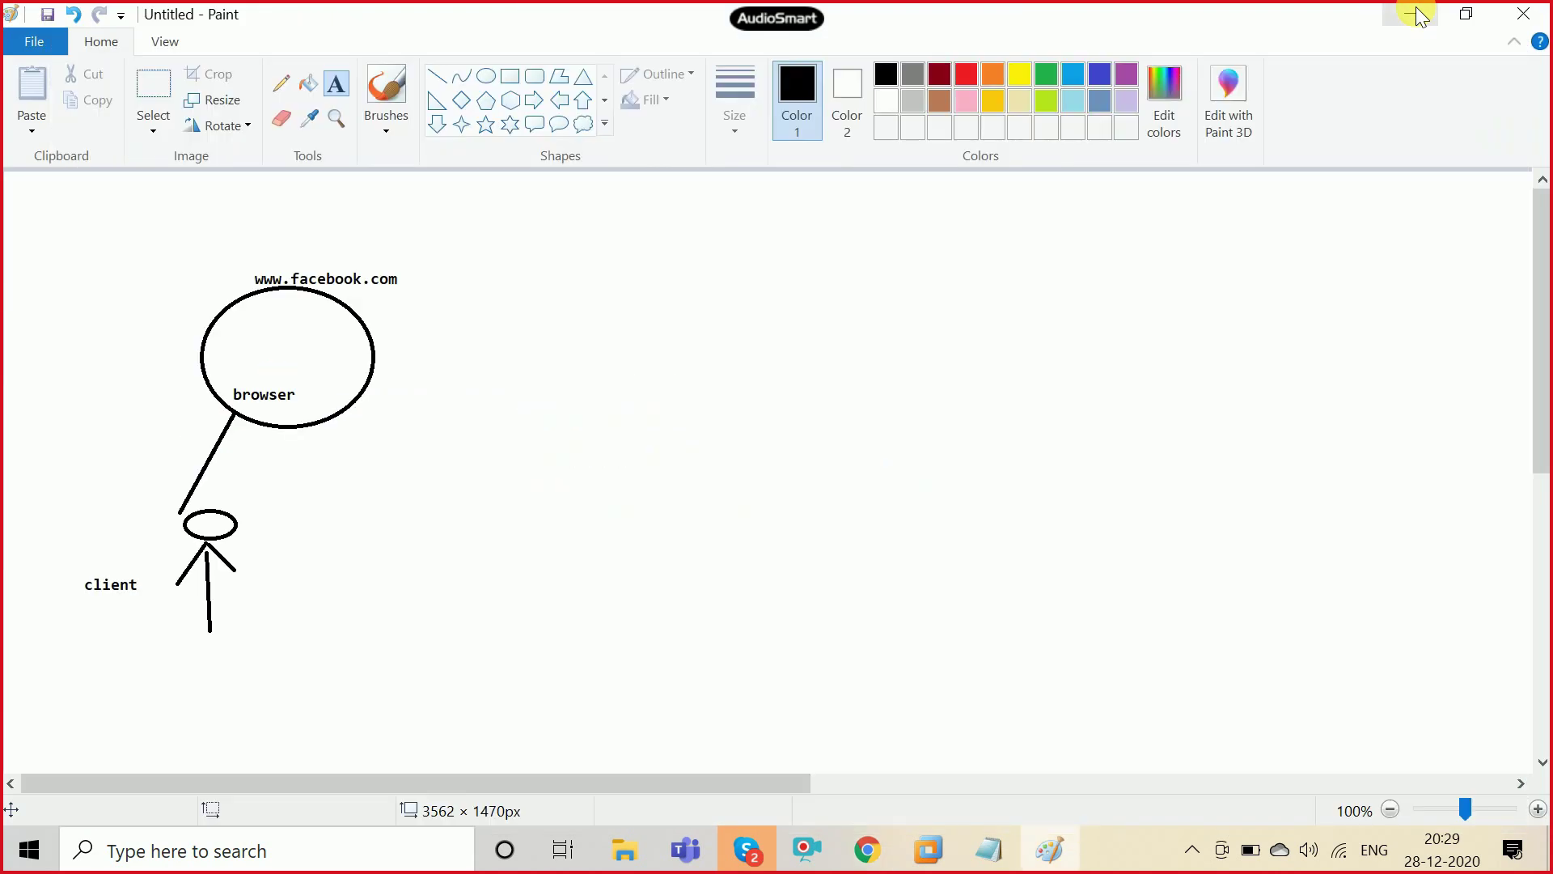
# Step: Dismiss the stray text box and draw a long line from the browser circle to the upper right
pyautogui.click(898, 327)
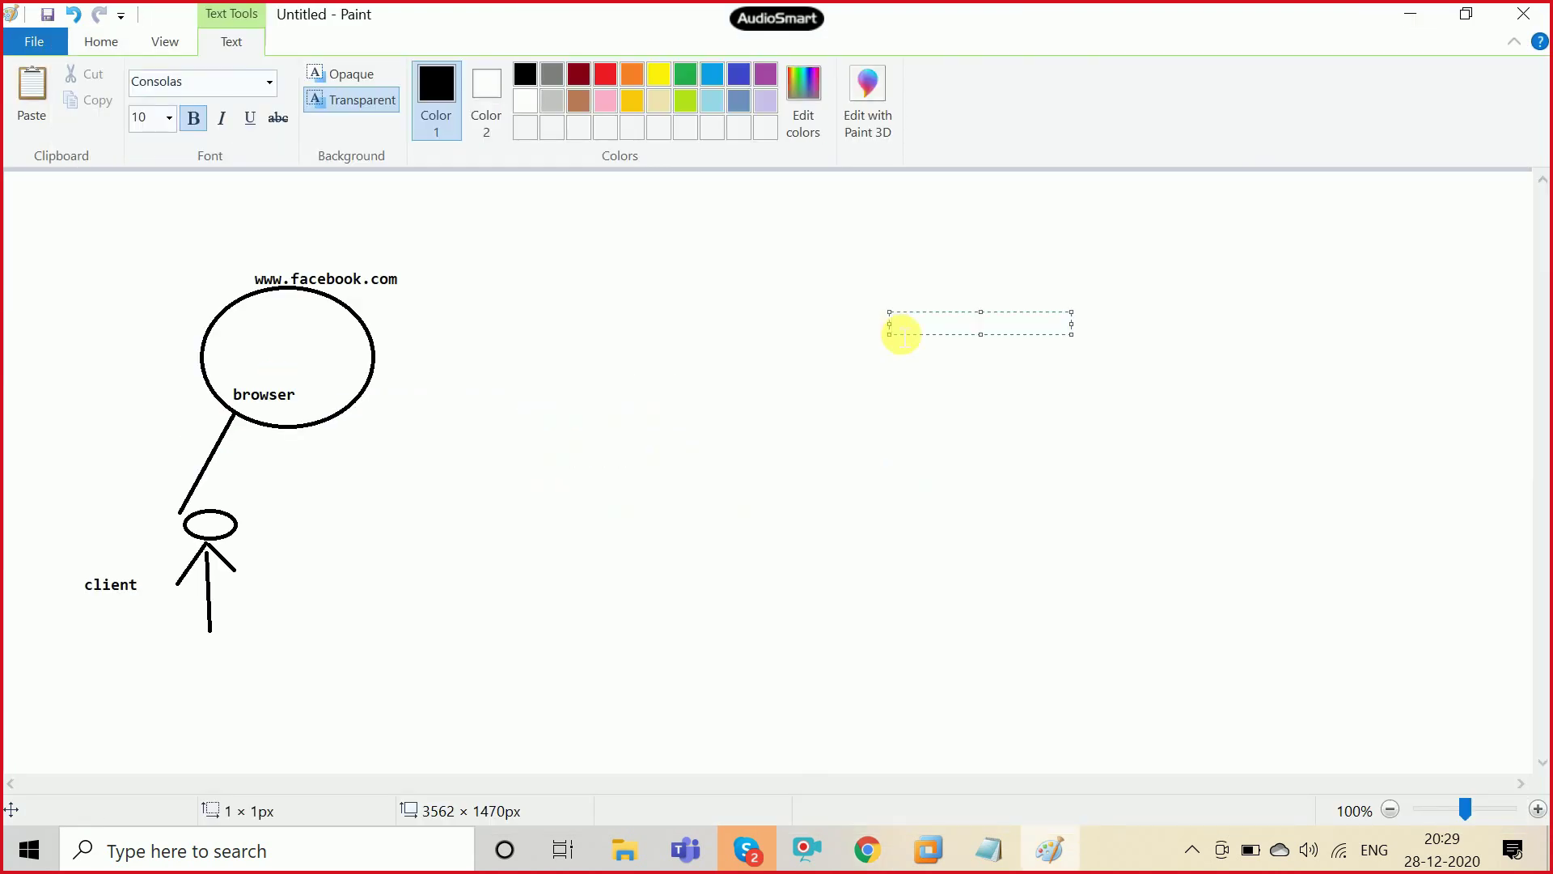
pyautogui.click(705, 284)
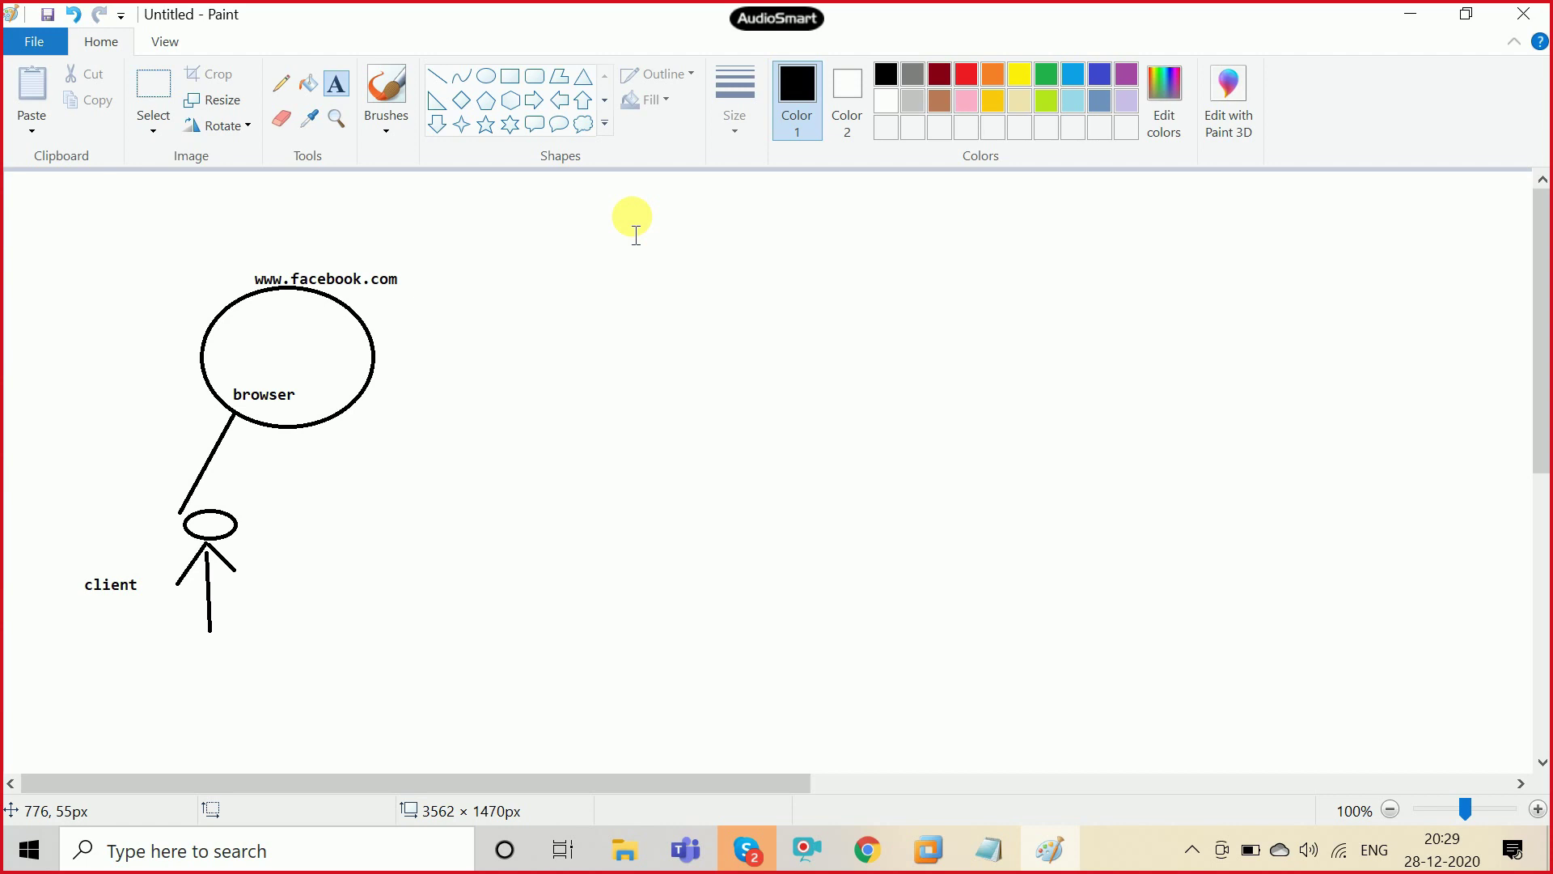
pyautogui.click(438, 78)
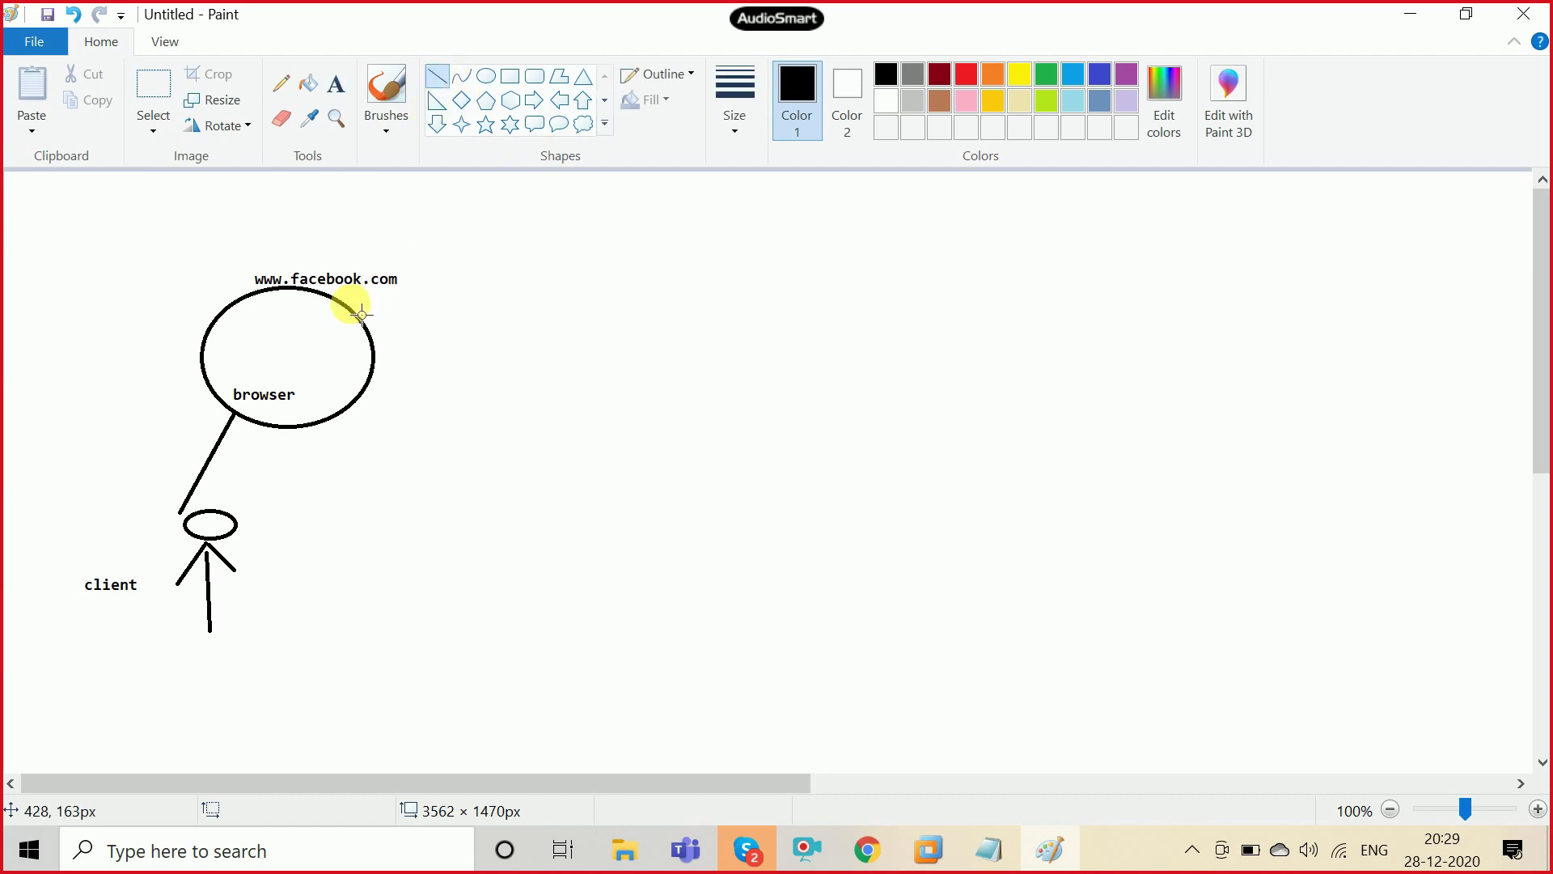
pyautogui.moveTo(361, 315); pyautogui.dragTo(742, 298)
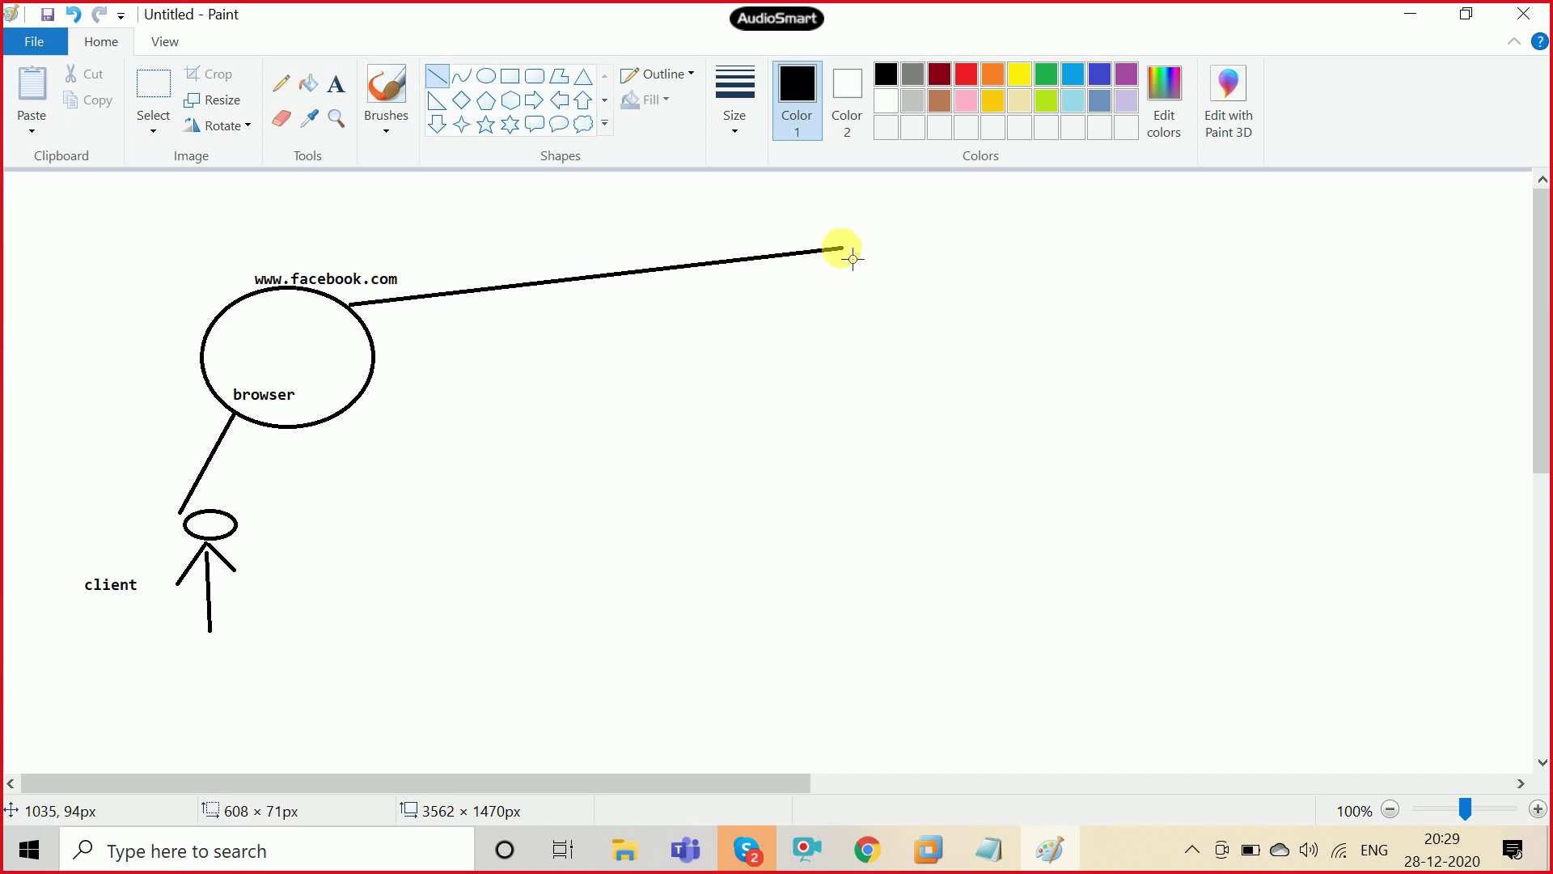
pyautogui.moveTo(743, 298); pyautogui.dragTo(975, 236)
# Step: Label the new line 'request' just beneath it
pyautogui.click(342, 86)
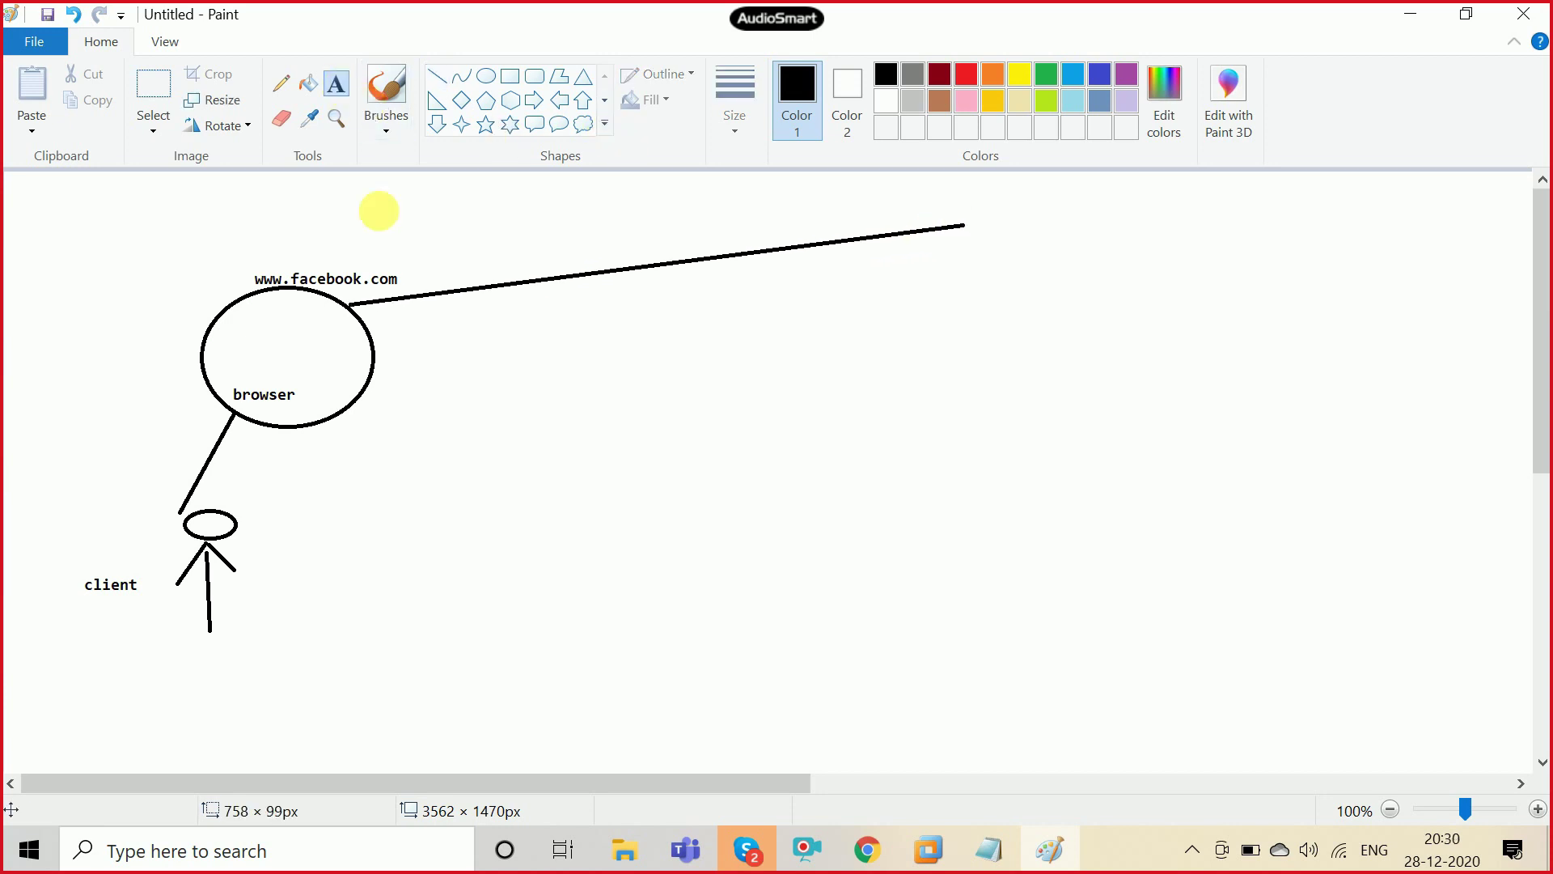
pyautogui.click(498, 314)
pyautogui.write('request')
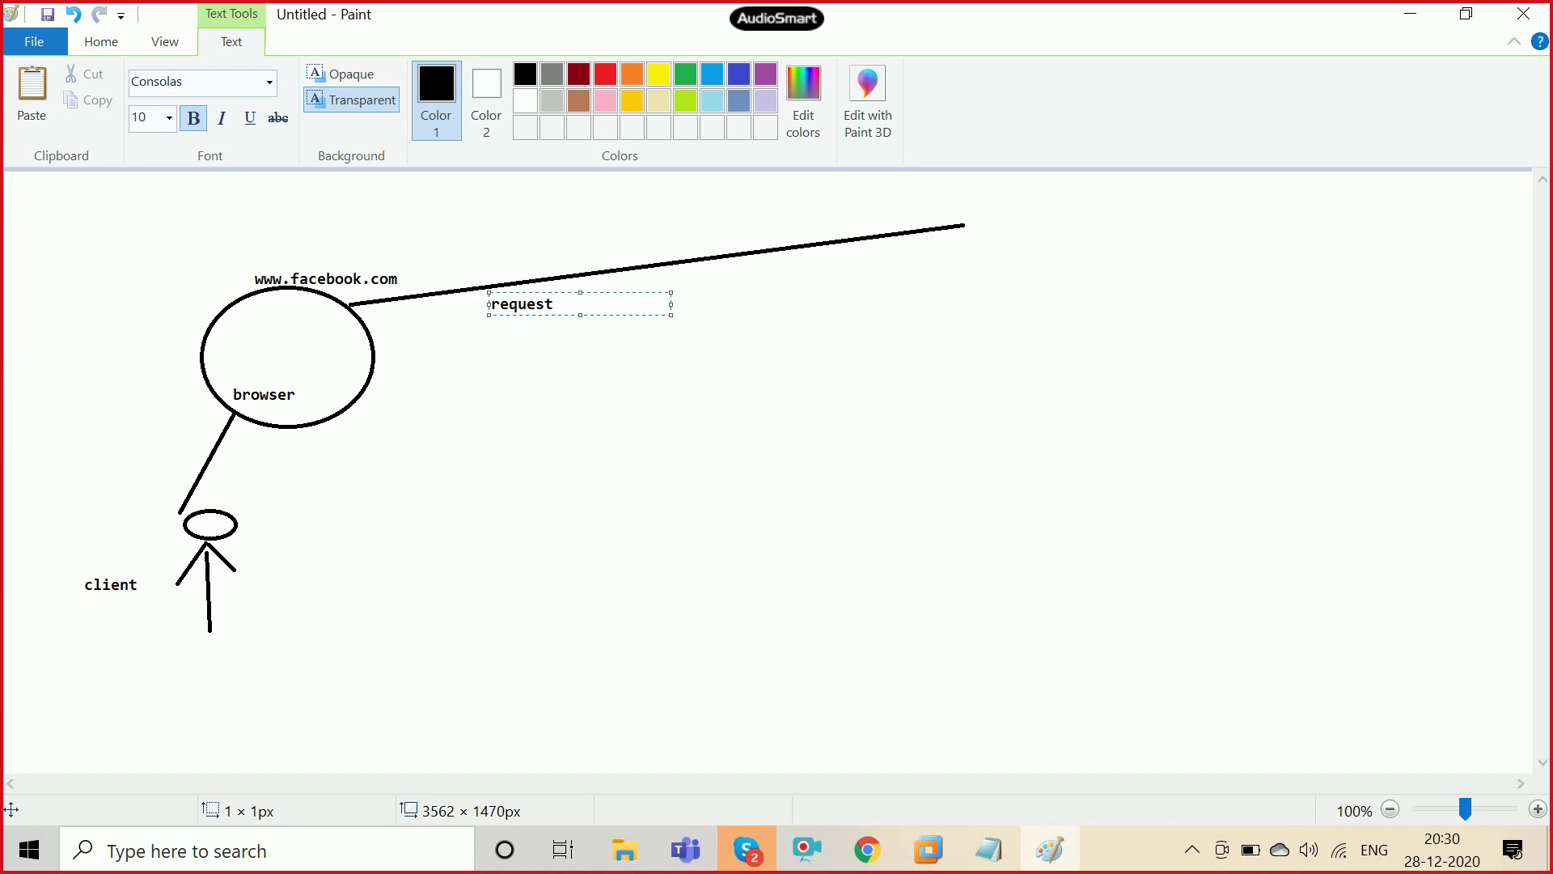
pyautogui.click(807, 339)
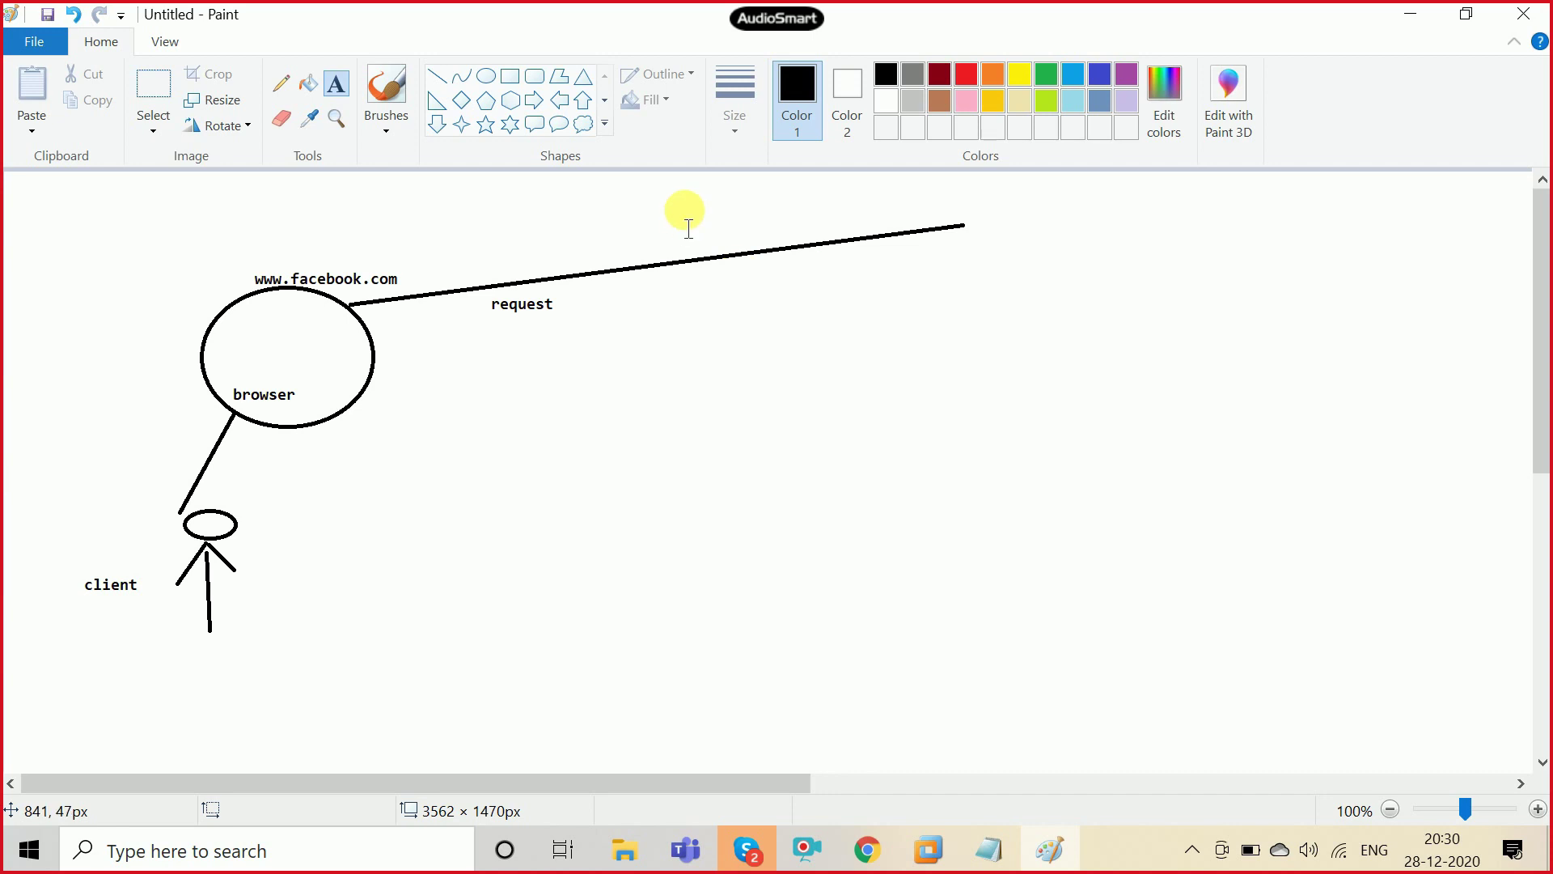
# Step: Draw a roughly 307 × 350 px rectangle at the end of the request line
pyautogui.click(513, 80)
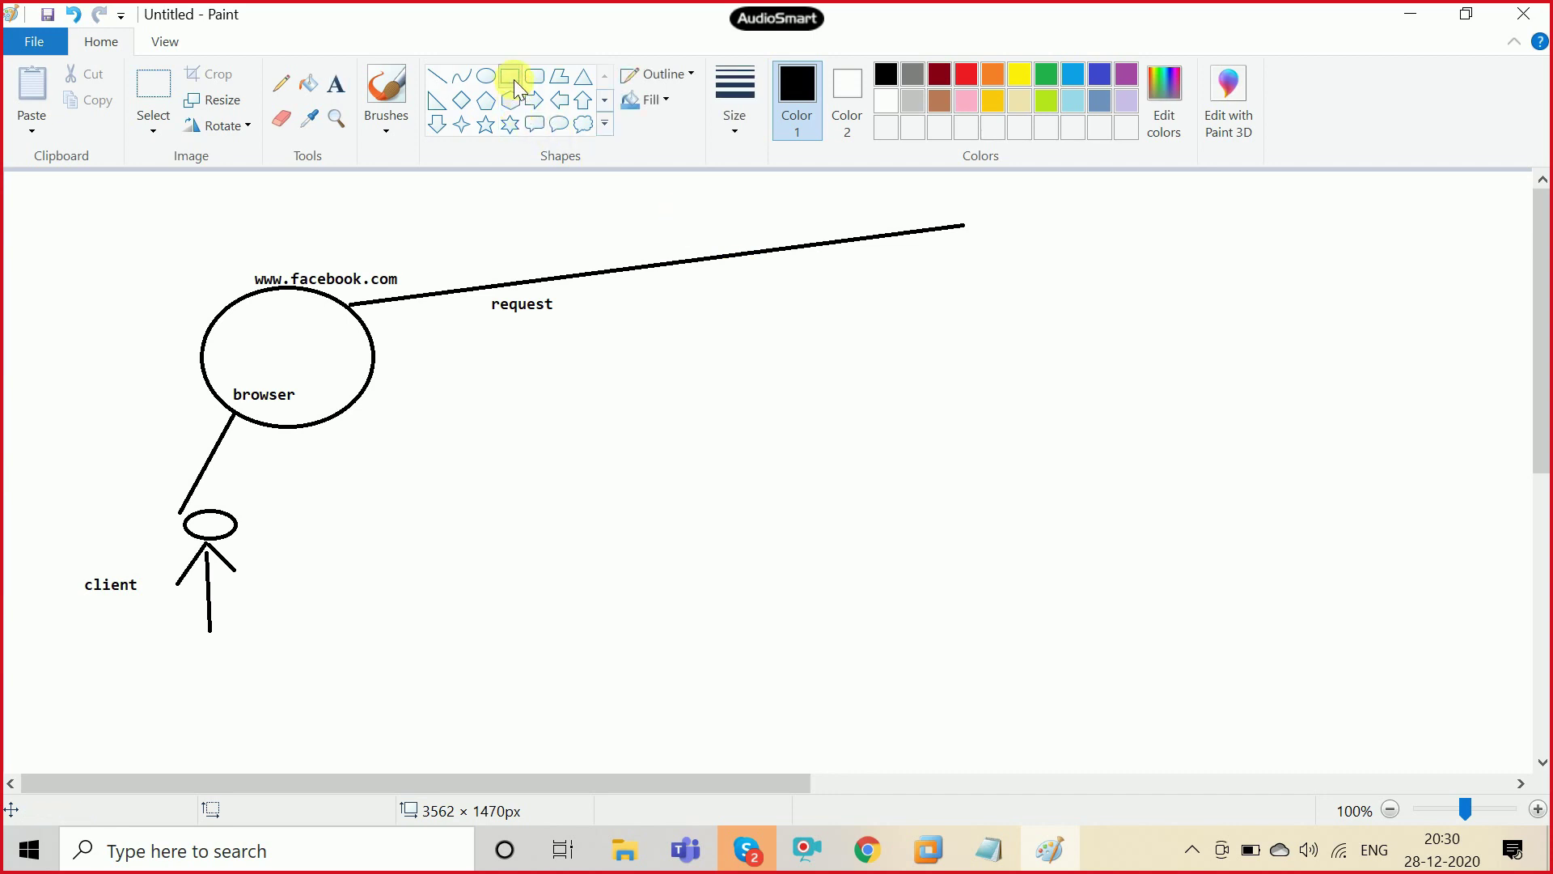
pyautogui.moveTo(965, 184); pyautogui.dragTo(1133, 445)
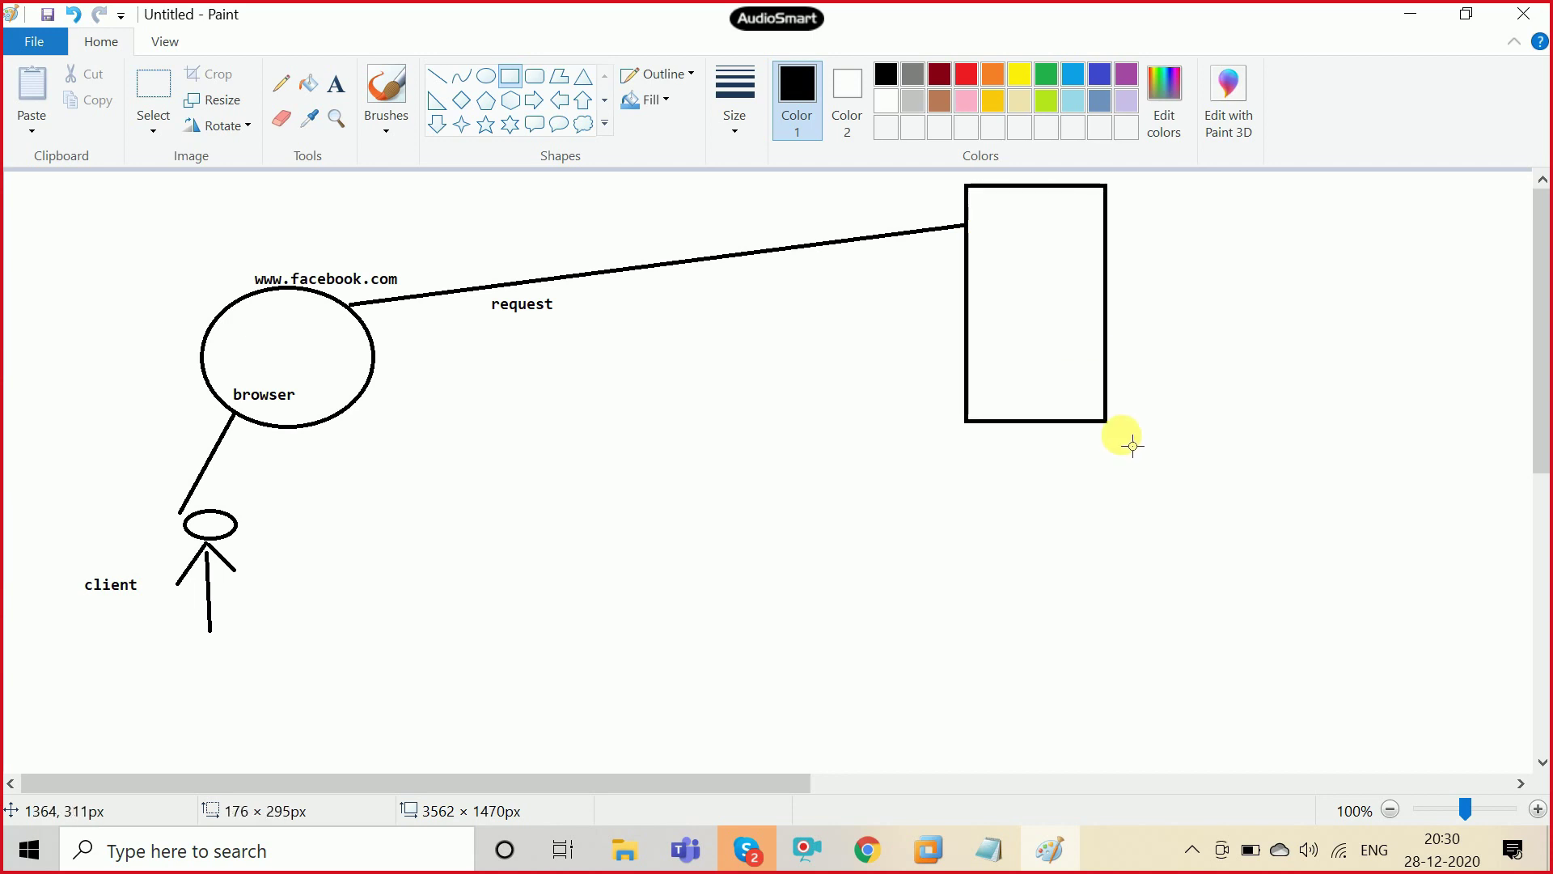
pyautogui.moveTo(1133, 445); pyautogui.dragTo(1225, 479)
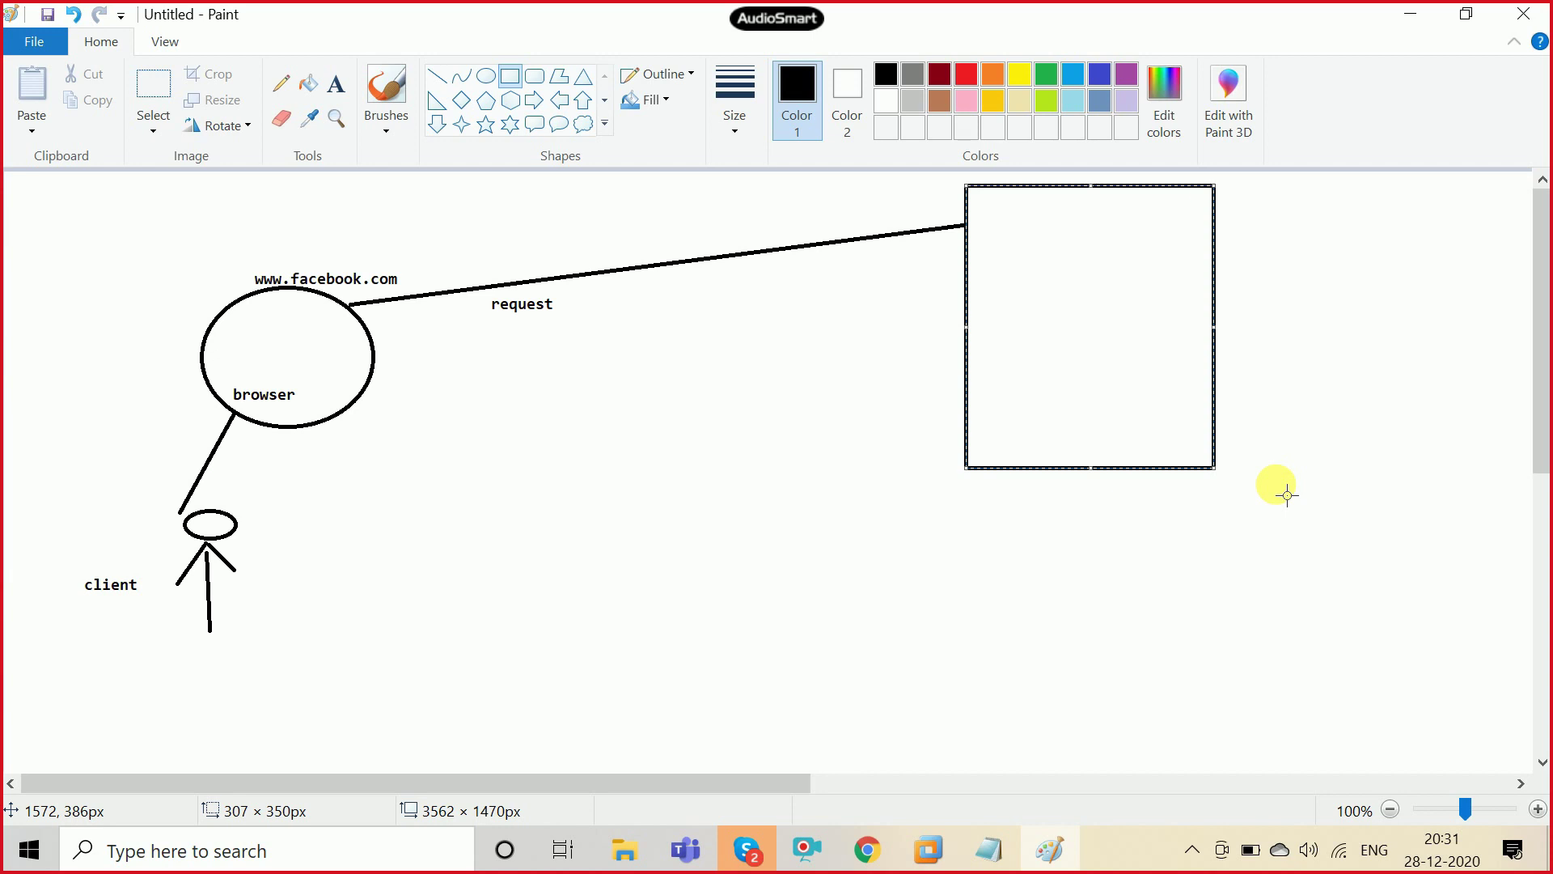
# Step: Place the label 'web_server' just beneath the rectangle
pyautogui.click(336, 87)
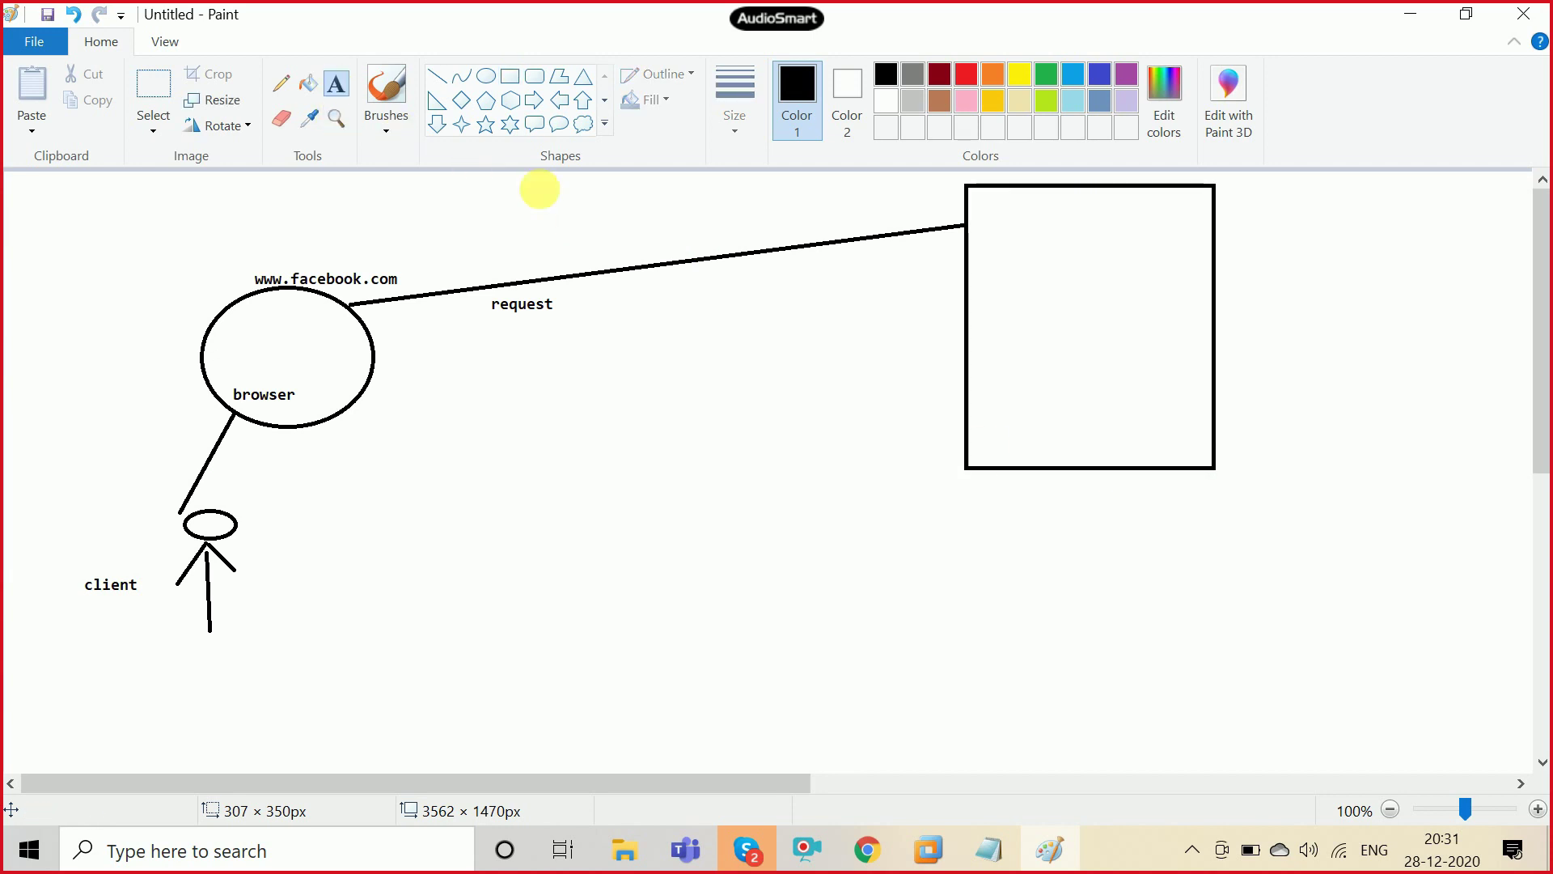
pyautogui.click(1022, 484)
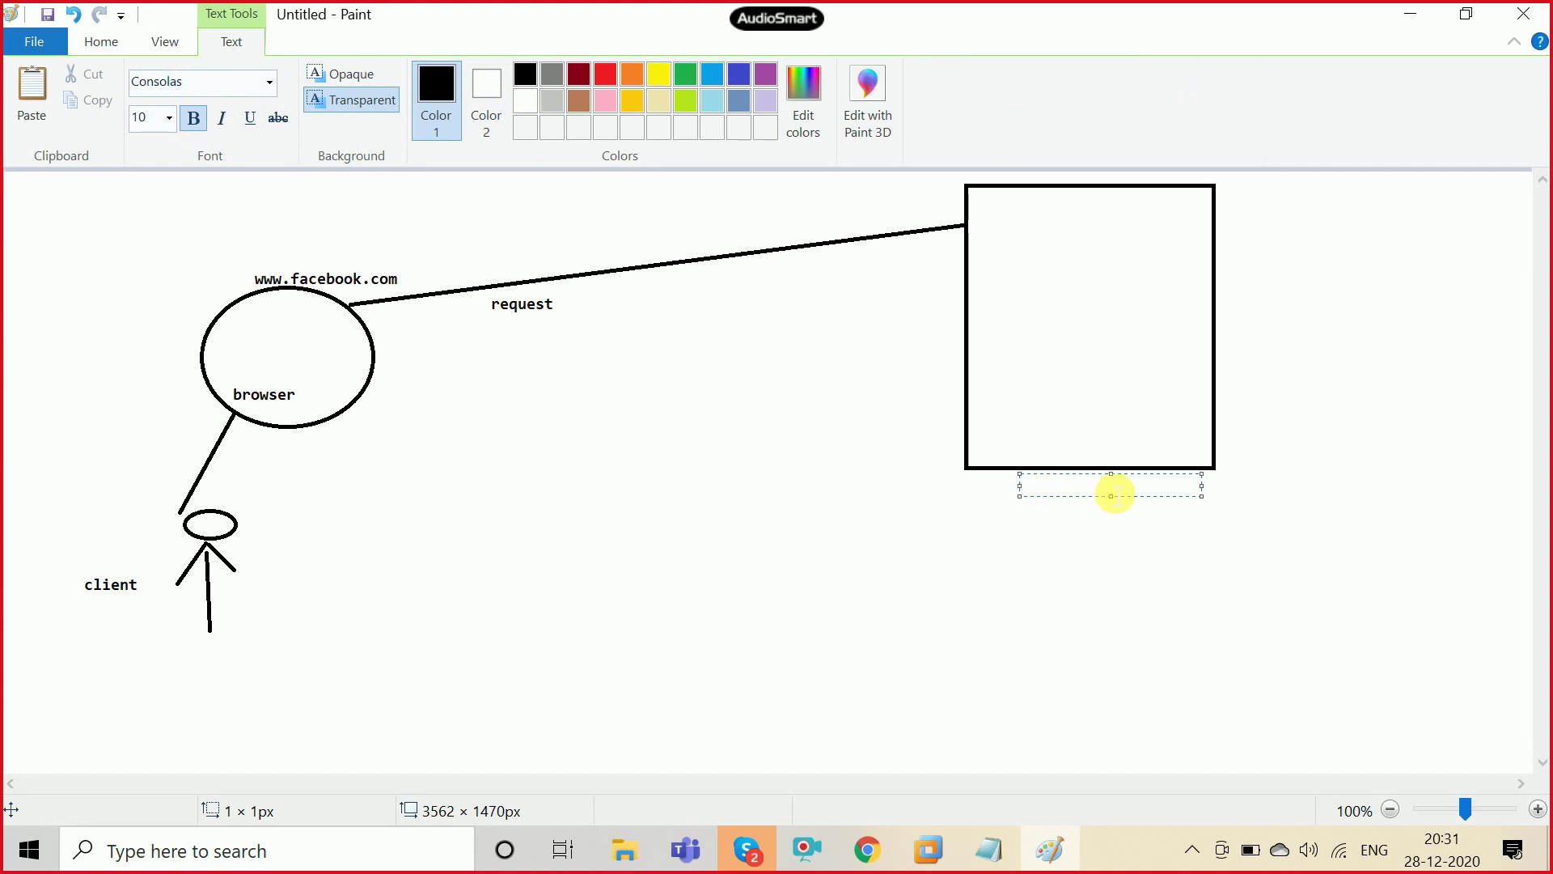
pyautogui.write('server')
pyautogui.hotkey('shift', 'Left')
pyautogui.write('wb')
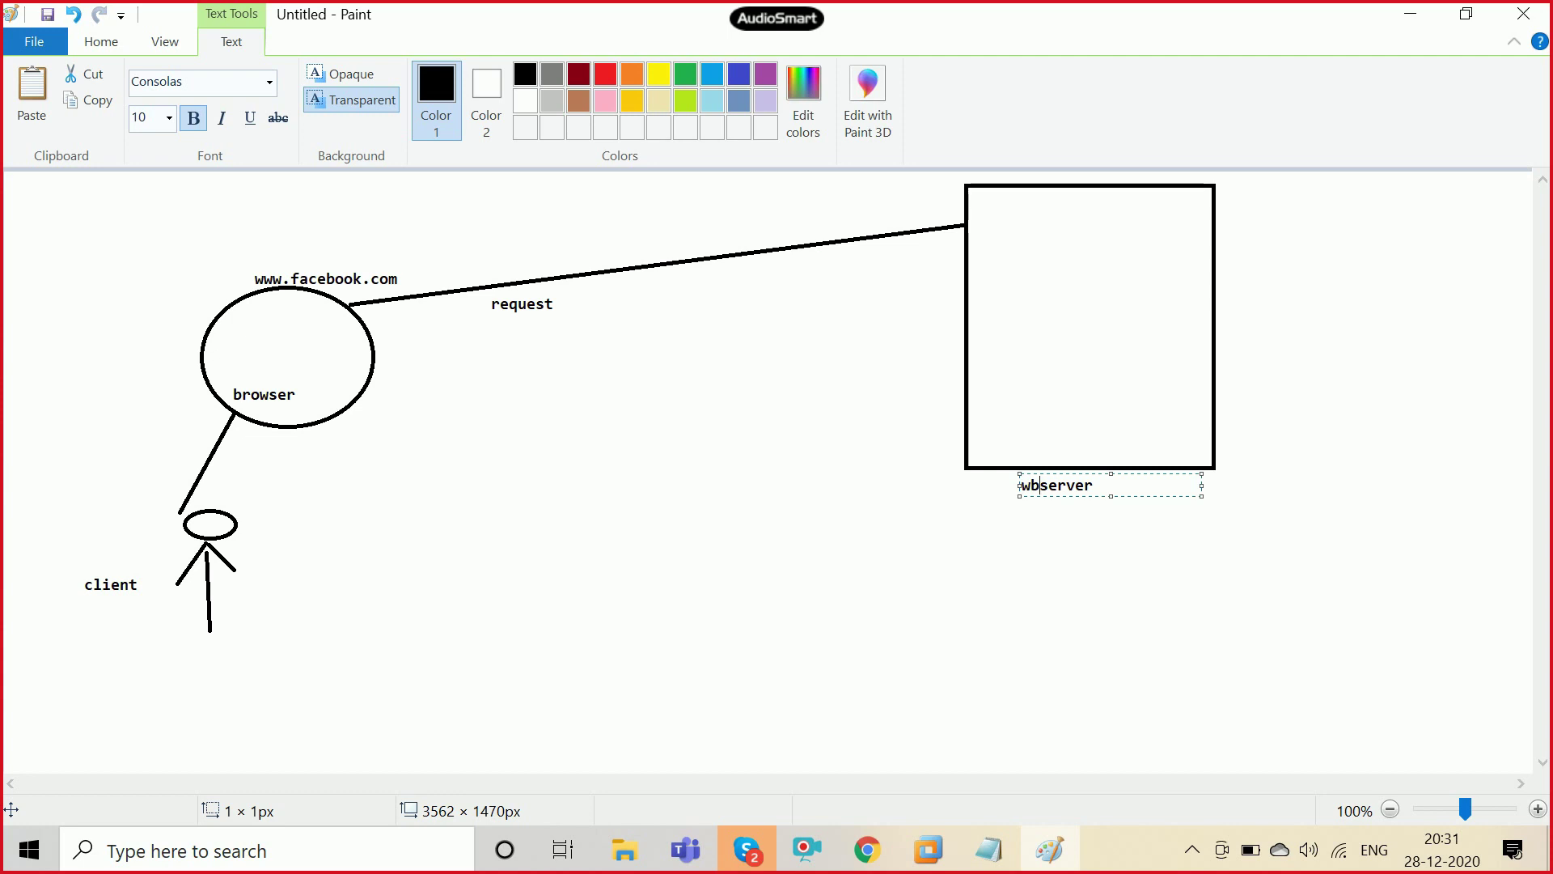
pyautogui.write('eb')
pyautogui.write('_')
pyautogui.click(1011, 577)
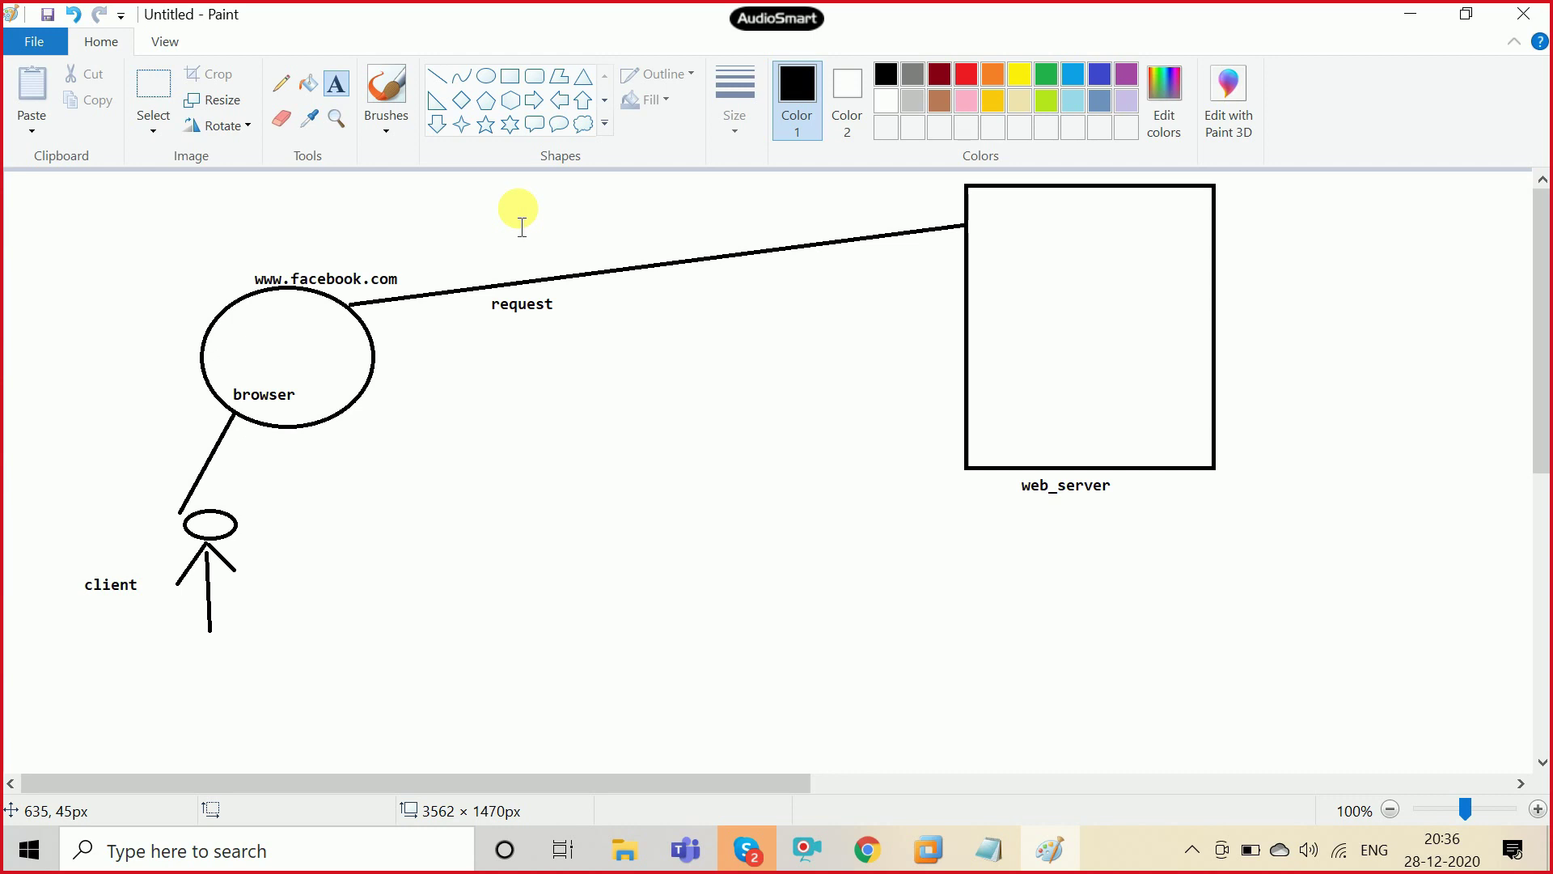
# Step: Draw a 141 × 106 px oval inside the web_server box
pyautogui.click(487, 75)
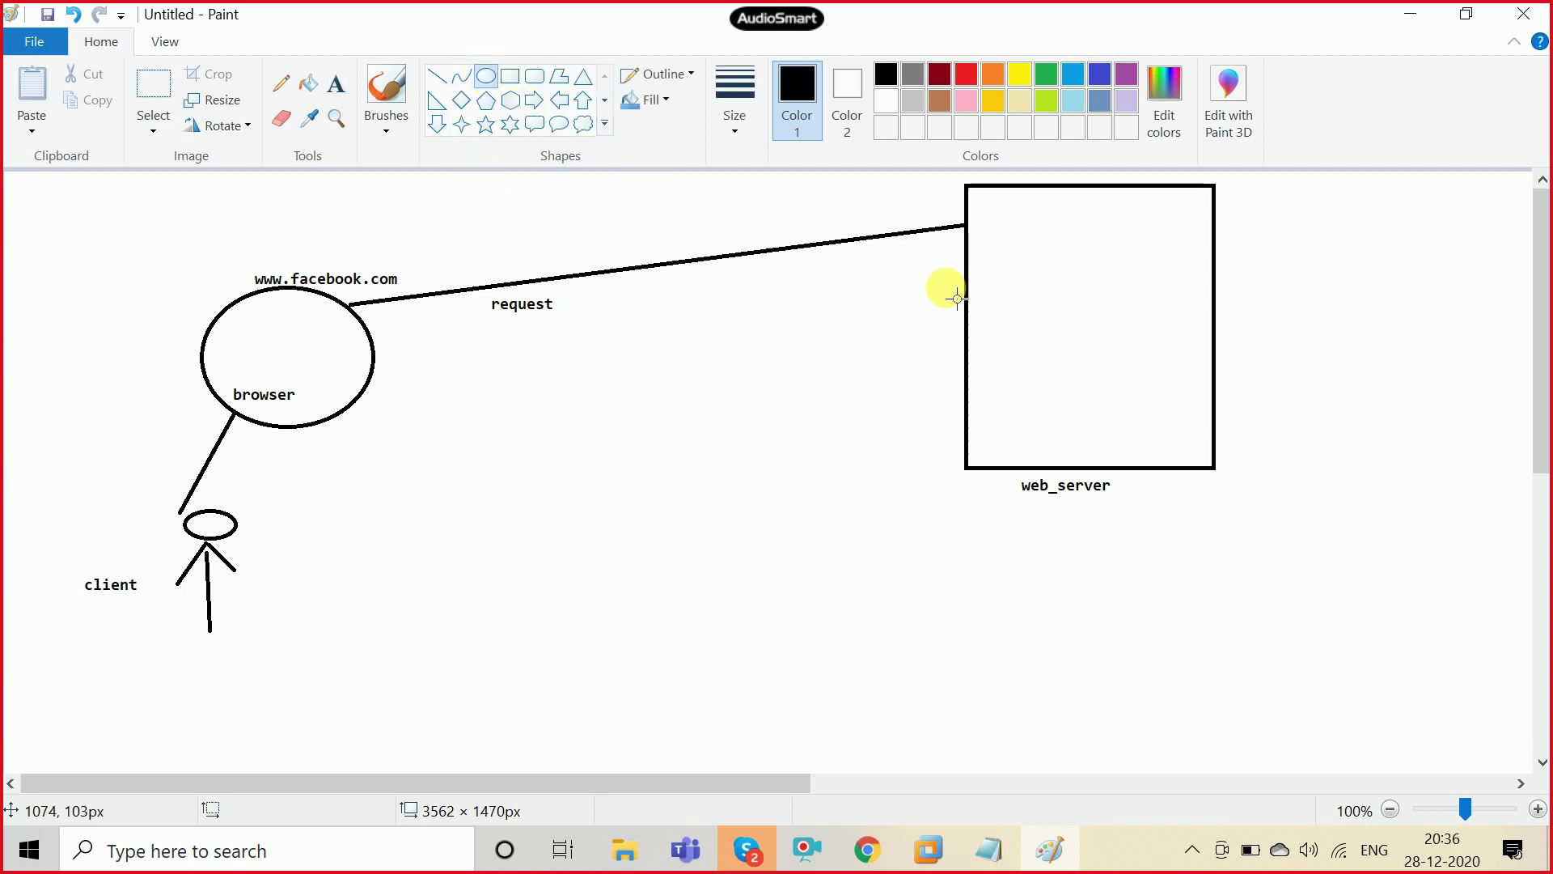
pyautogui.moveTo(993, 289); pyautogui.dragTo(1111, 375)
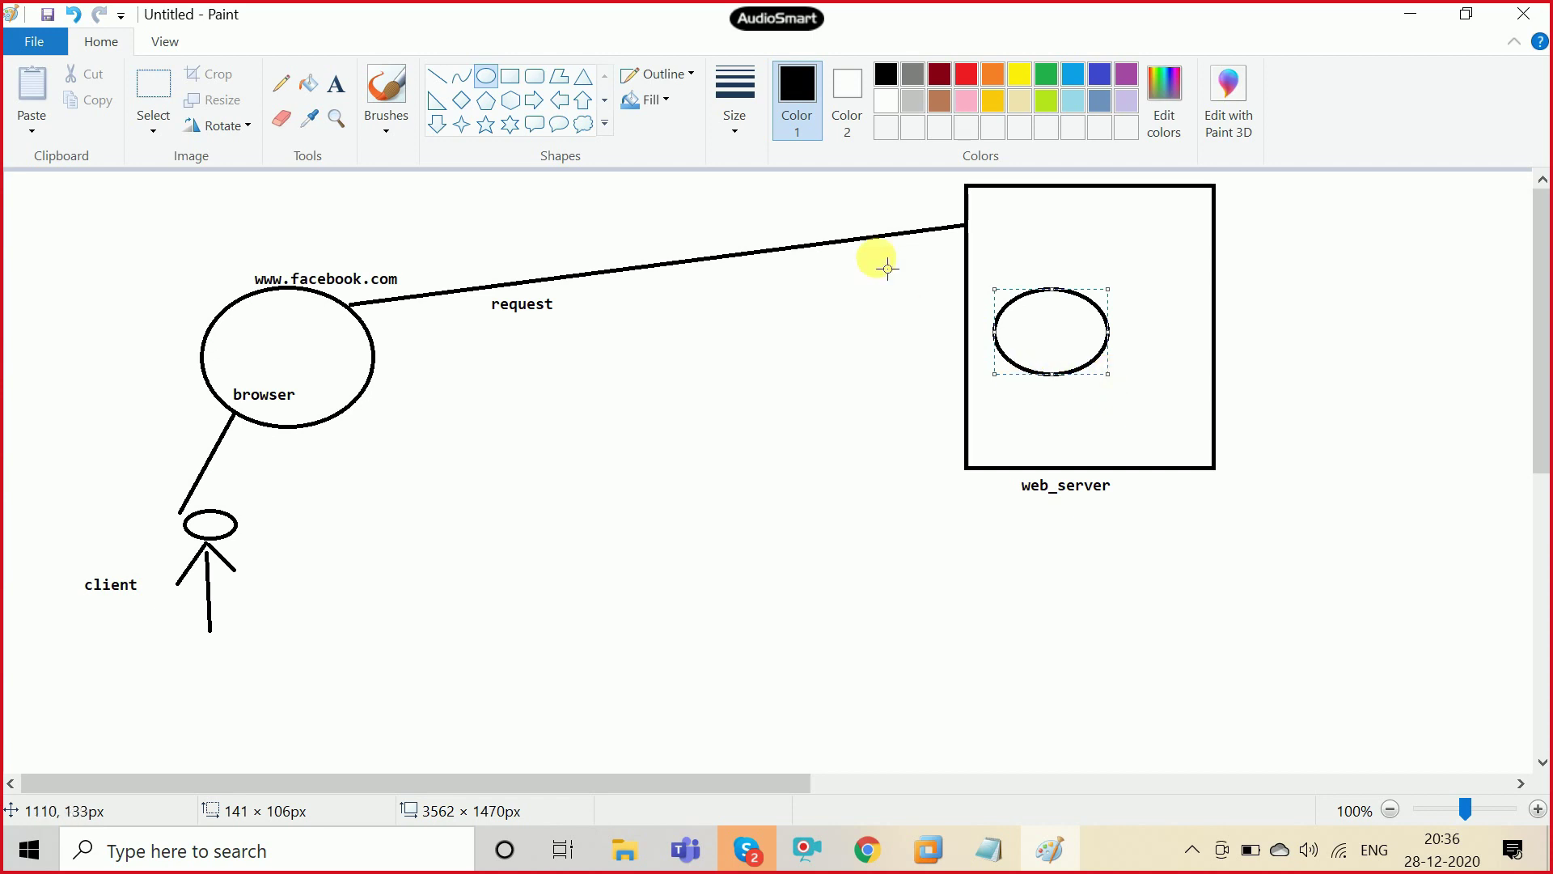
pyautogui.click(339, 85)
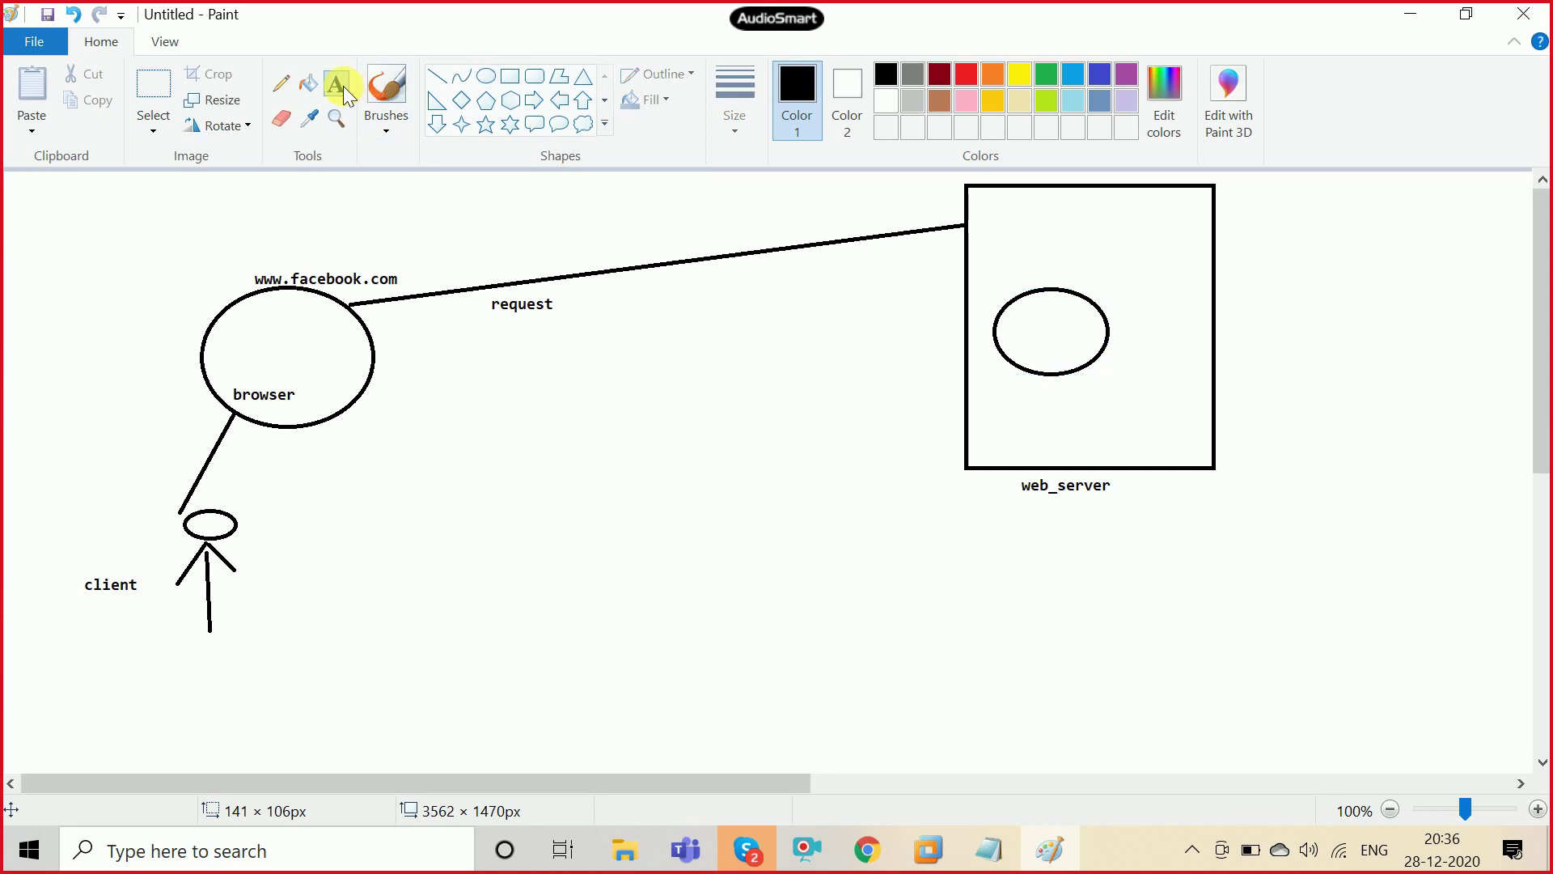
# Step: Add a misspelled 'wbsite1' label above the oval, then undo it
pyautogui.click(1018, 280)
pyautogui.write('wbsitw')
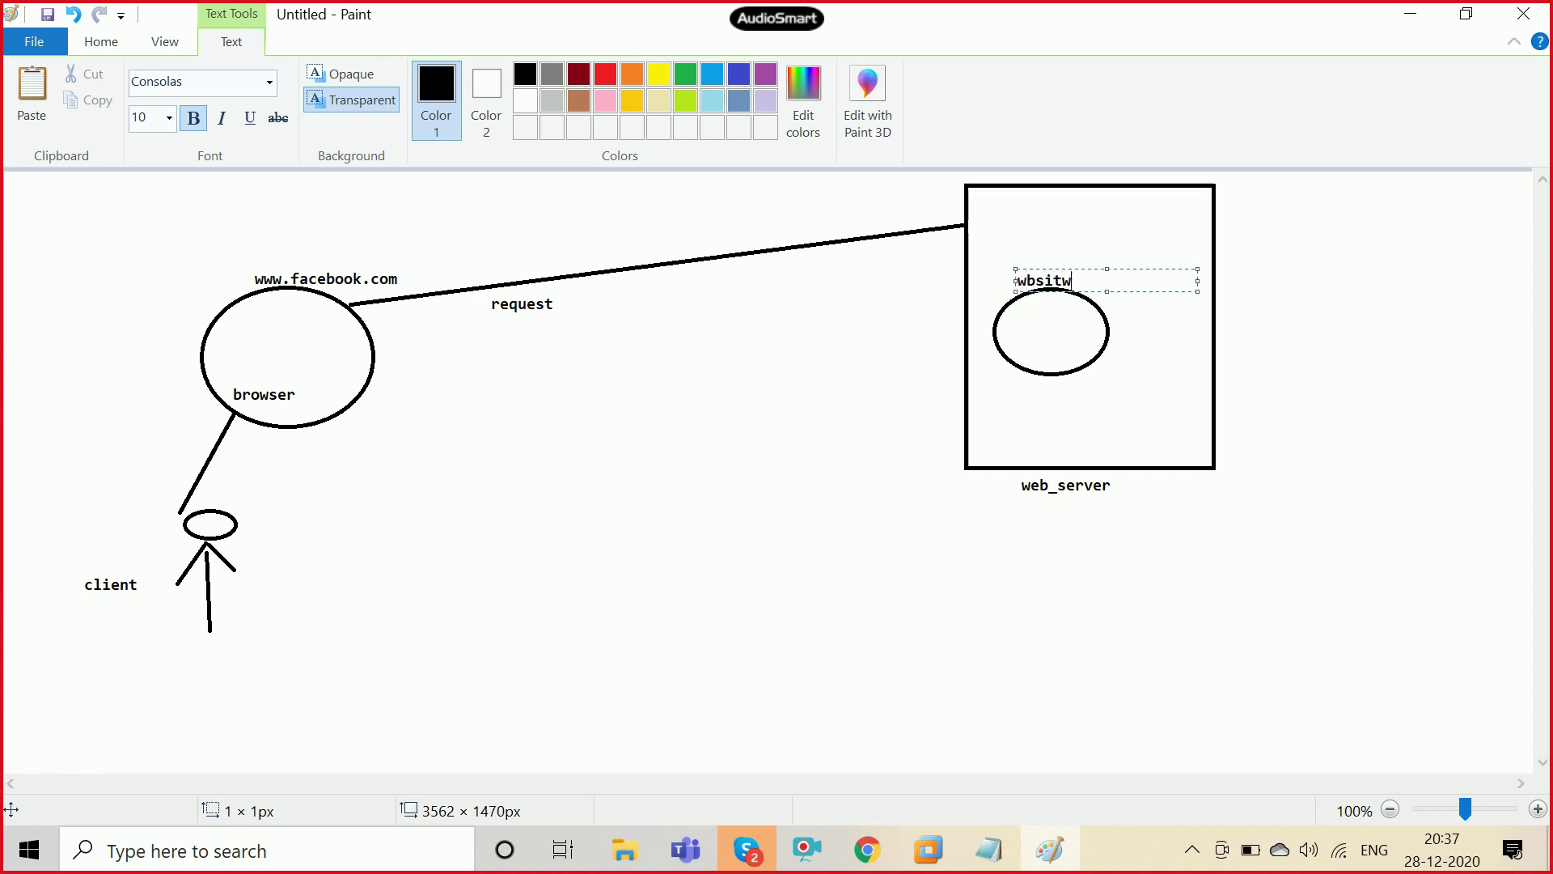
pyautogui.press('BackSpace')
pyautogui.write('e1')
pyautogui.click(1158, 357)
pyautogui.hotkey('ctrl', 'z')
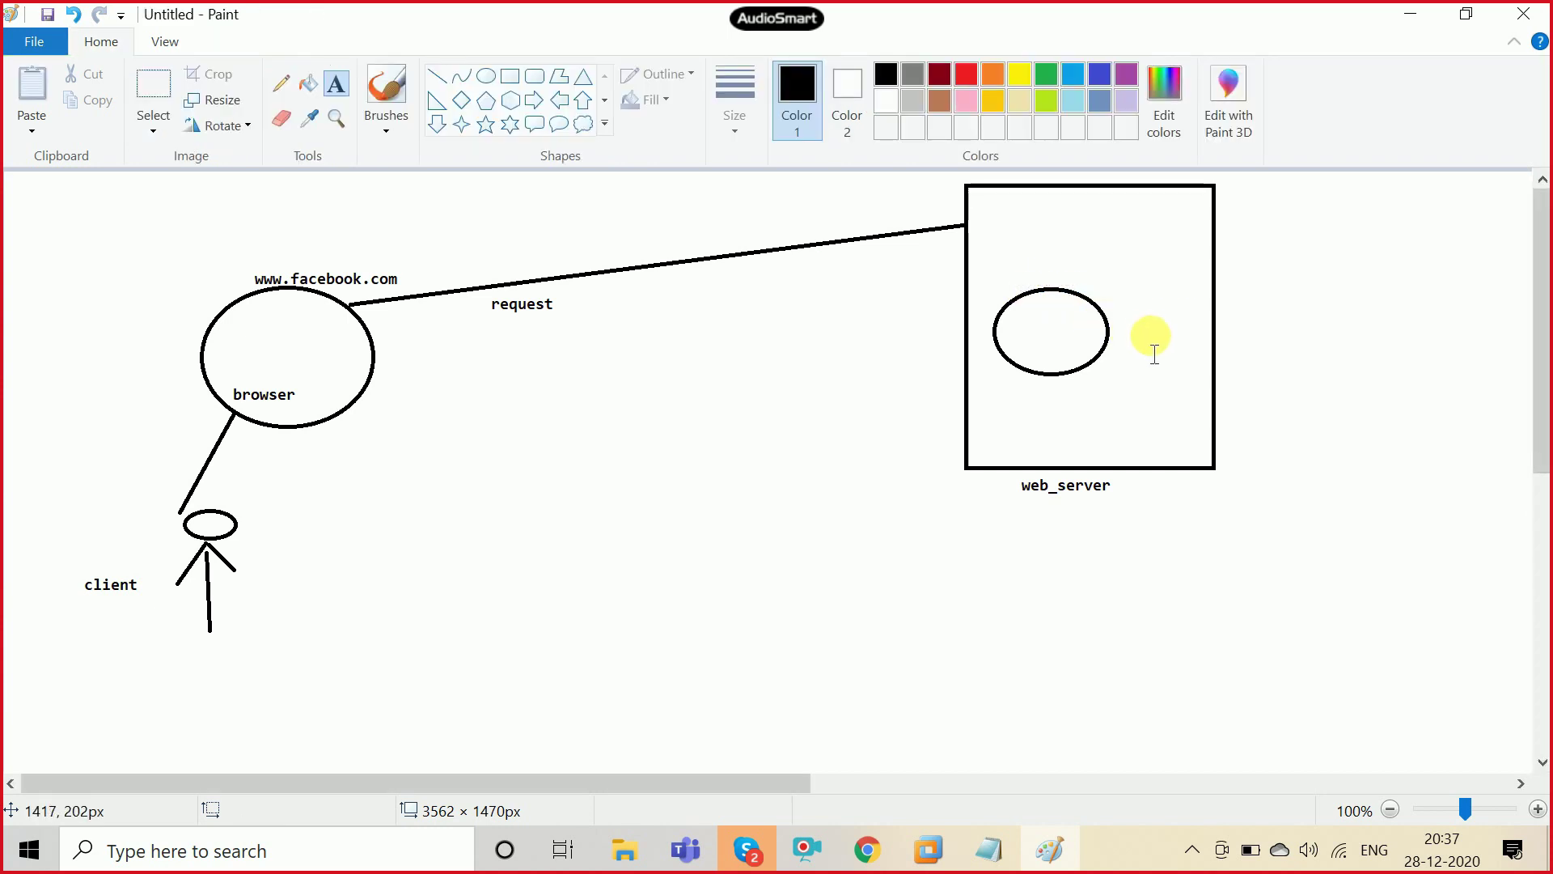
# Step: Label the oval 'website', nudging the text slightly higher before committing
pyautogui.click(338, 84)
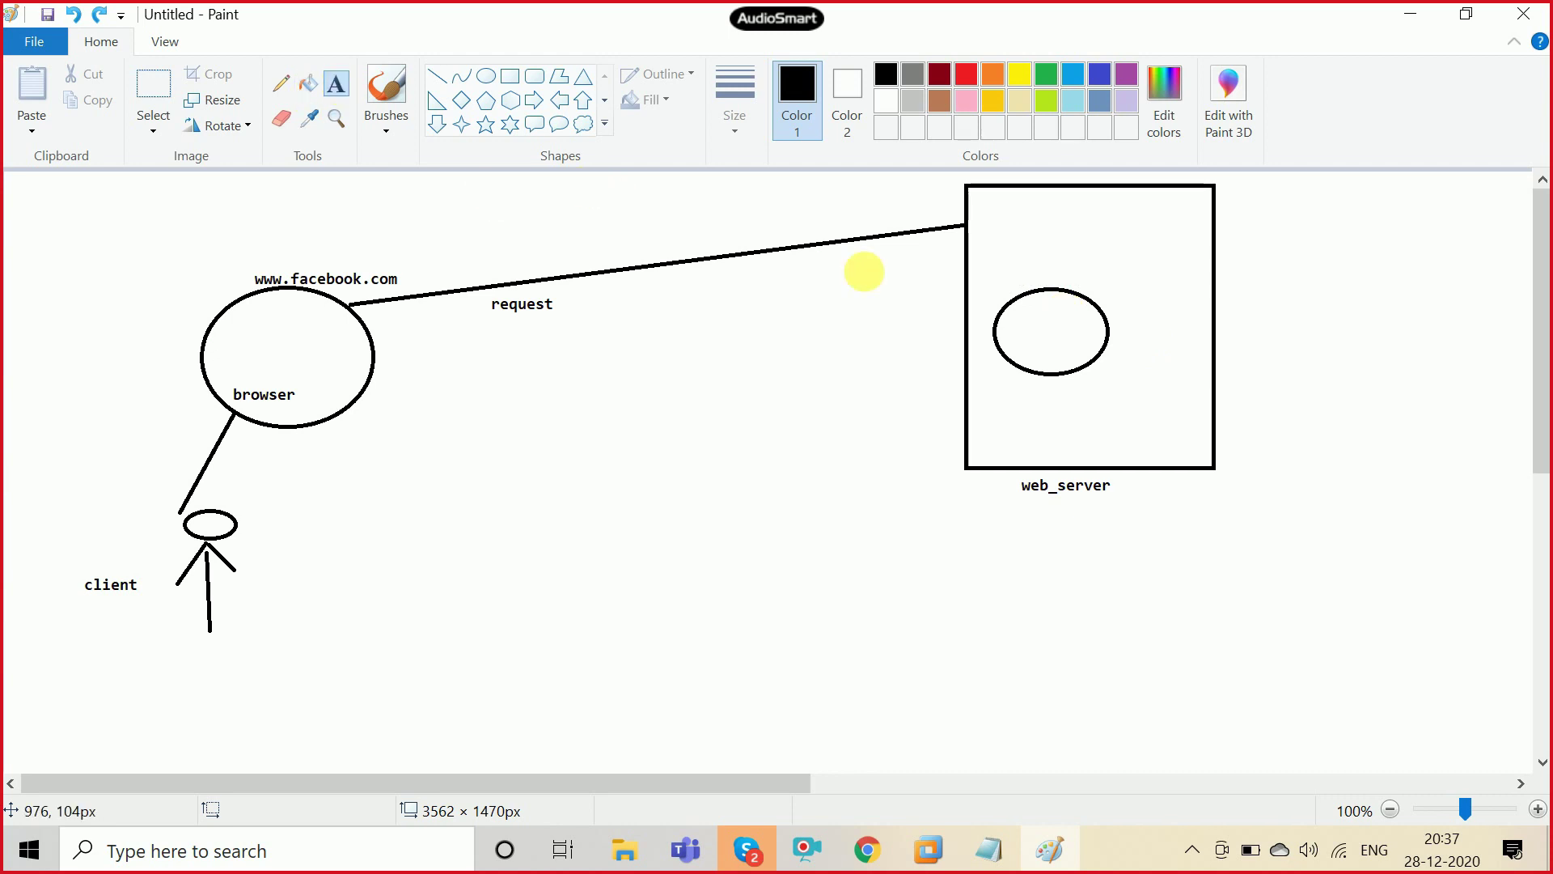
pyautogui.click(999, 288)
pyautogui.write('website')
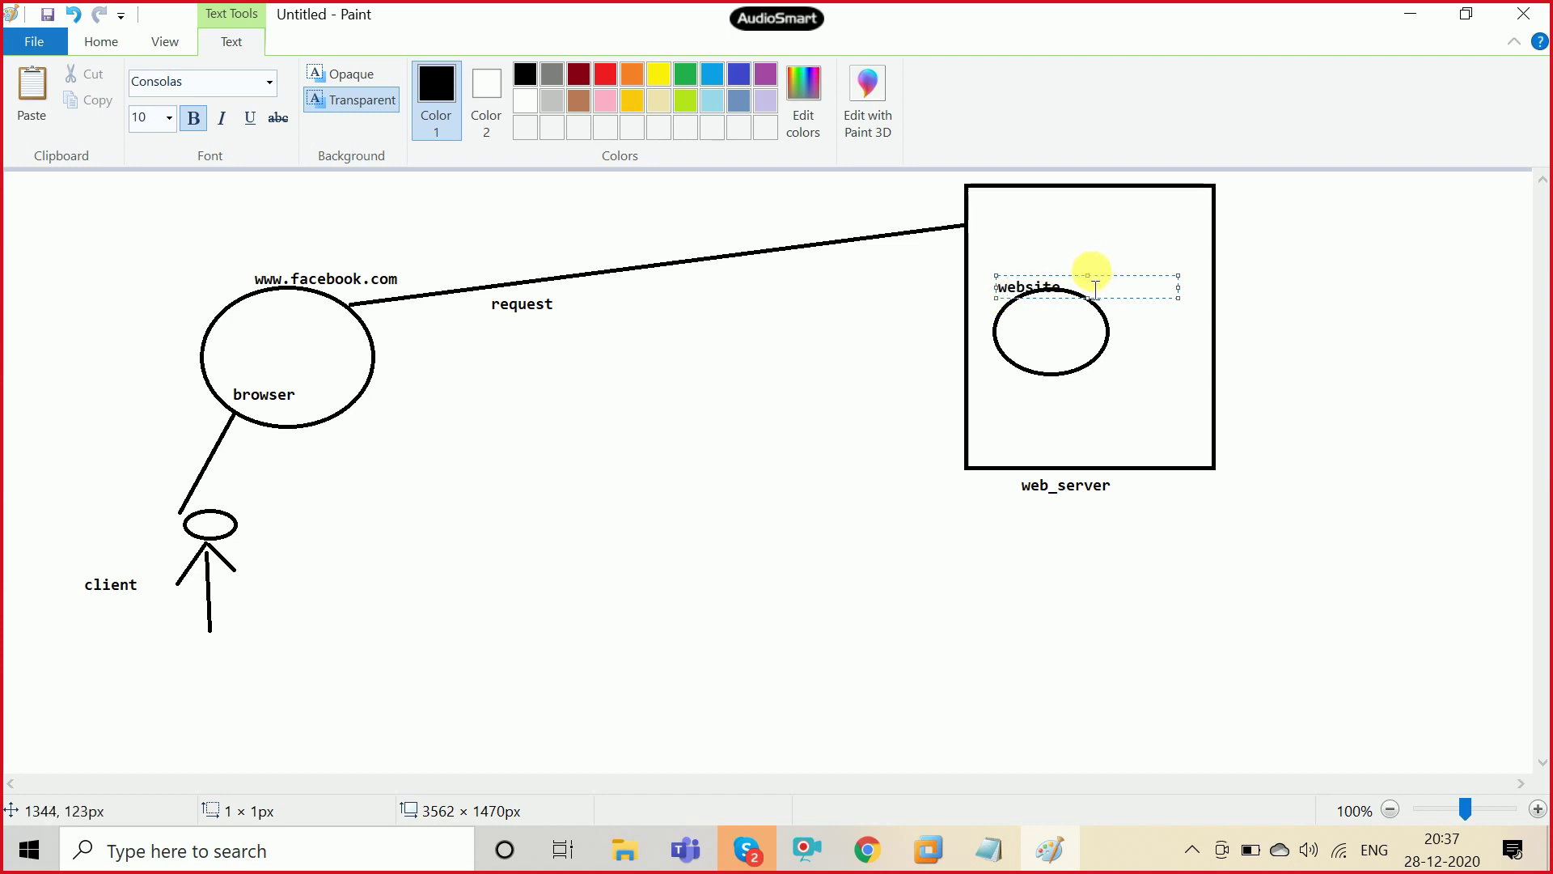
pyautogui.moveTo(1094, 288); pyautogui.dragTo(1095, 281)
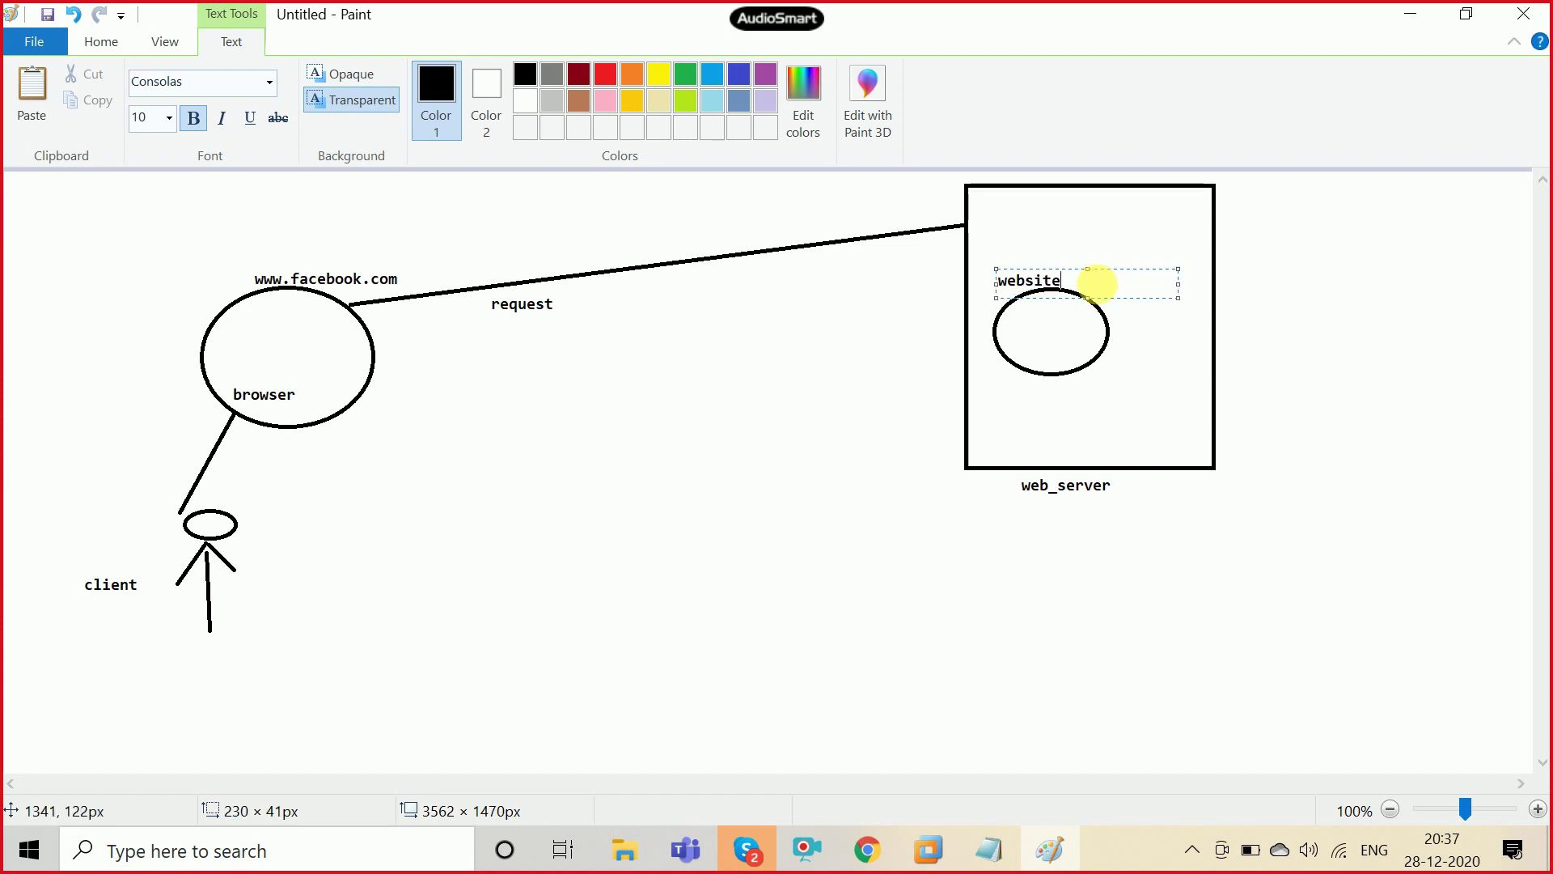
pyautogui.click(1138, 340)
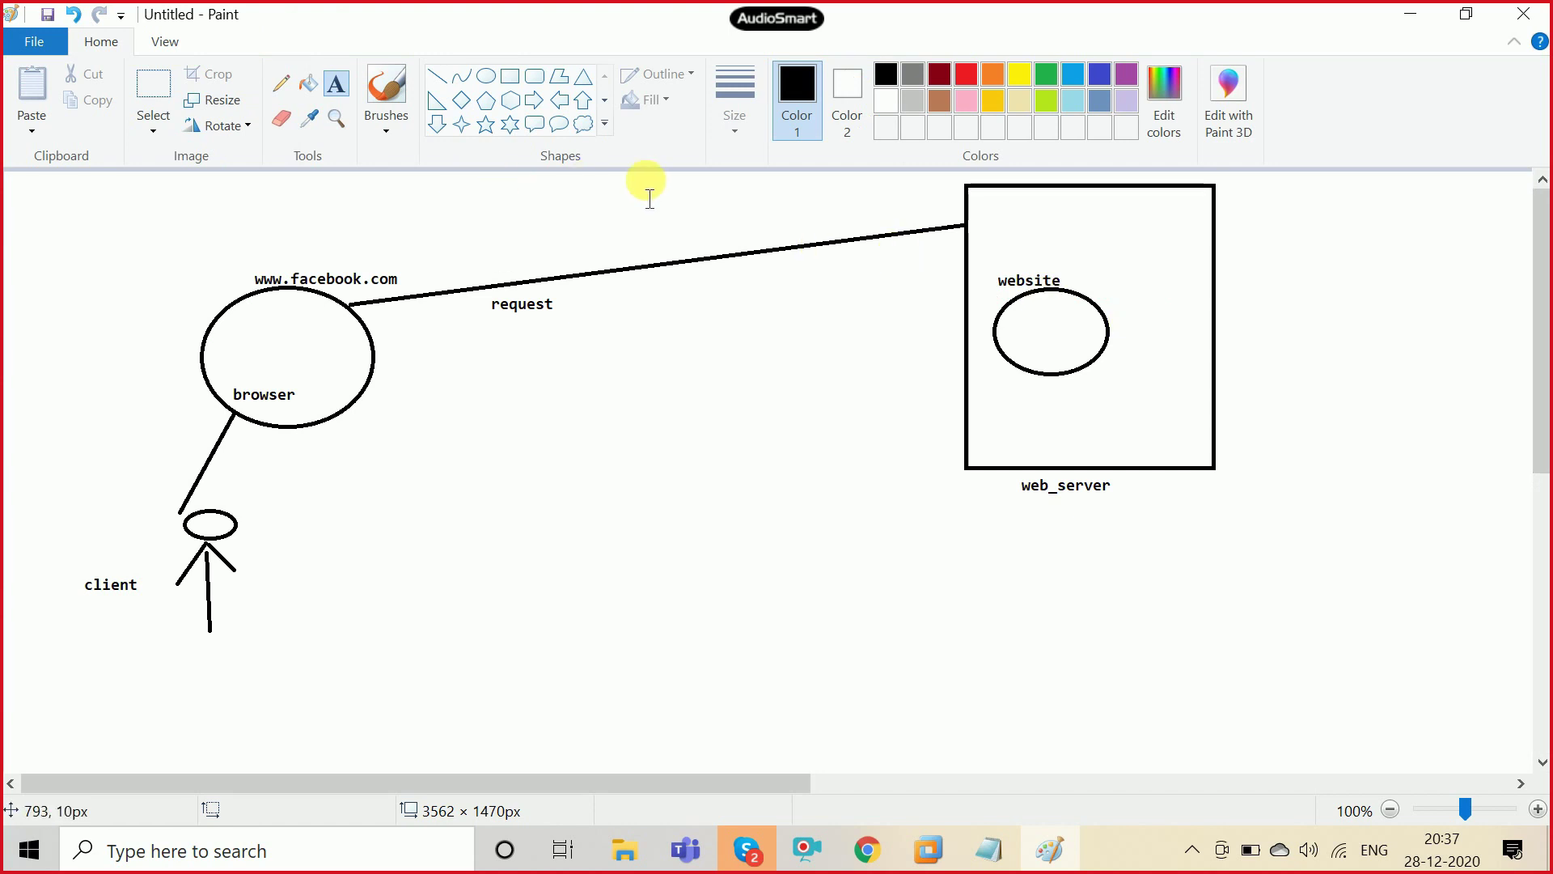
# Step: Copy the labelled website oval and place two duplicates inside the web_server box
pyautogui.click(153, 90)
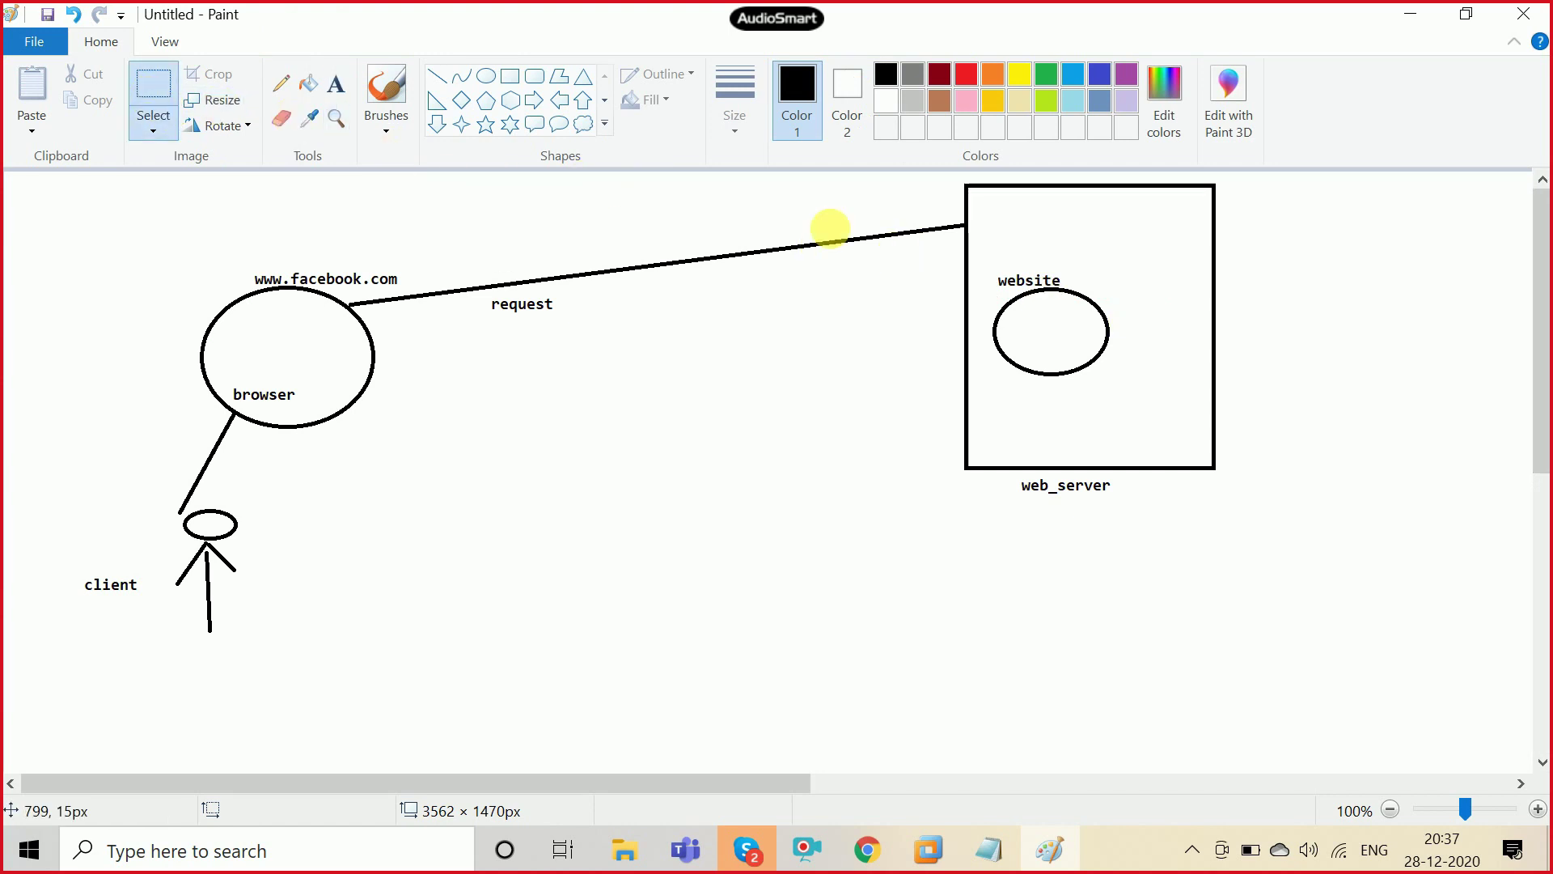
pyautogui.moveTo(981, 253)
pyautogui.mouseDown()
pyautogui.moveTo(1053, 376)
pyautogui.moveTo(1118, 402)
pyautogui.mouseUp()
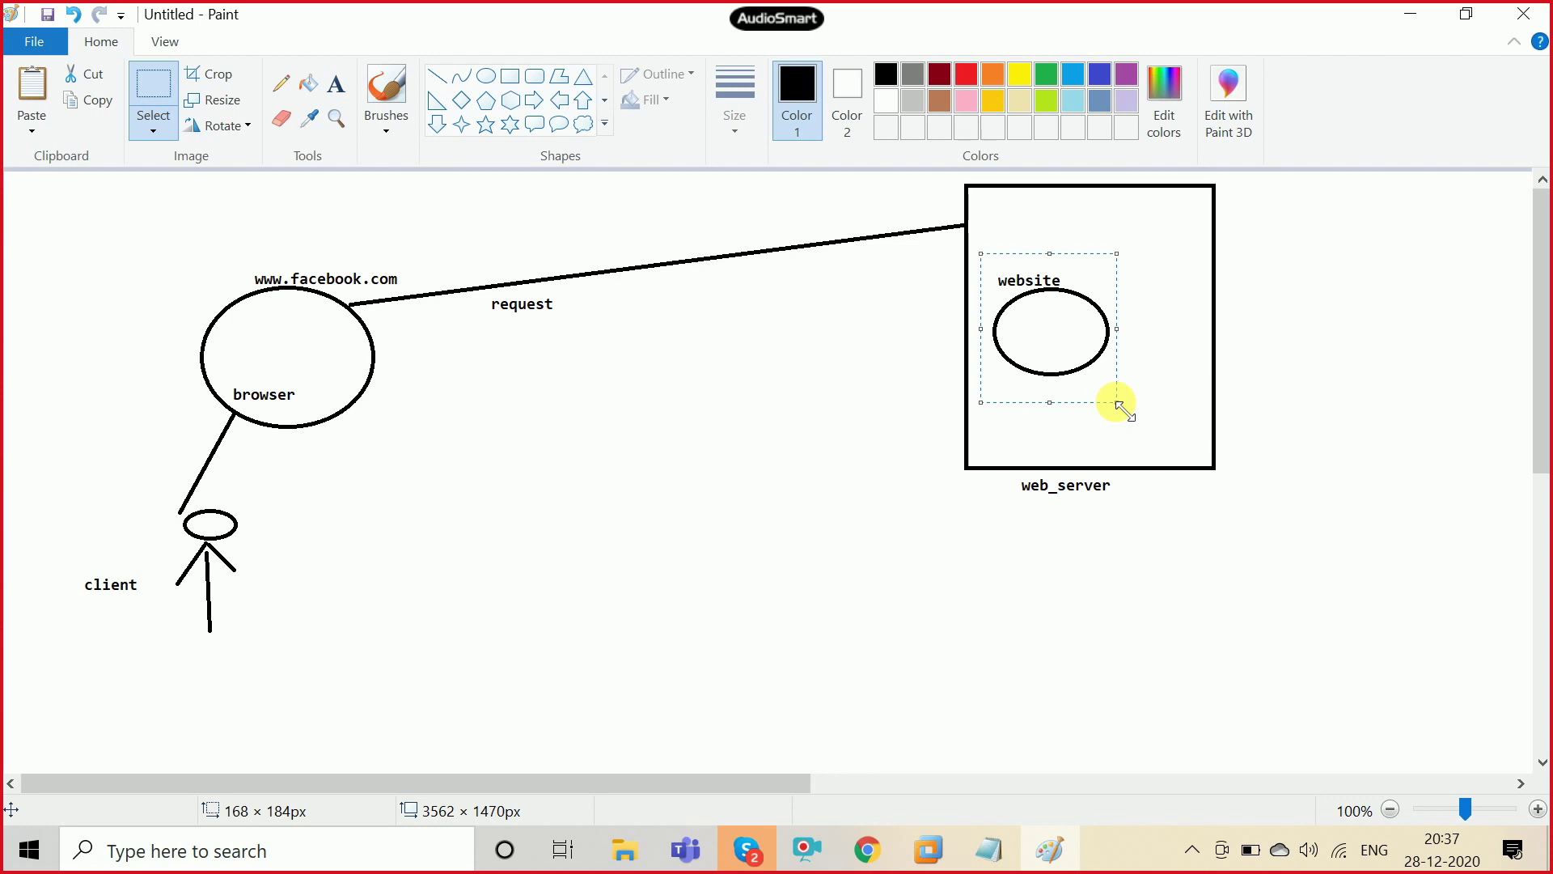
pyautogui.hotkey('ctrl', 'c')
pyautogui.hotkey('ctrl', 'v')
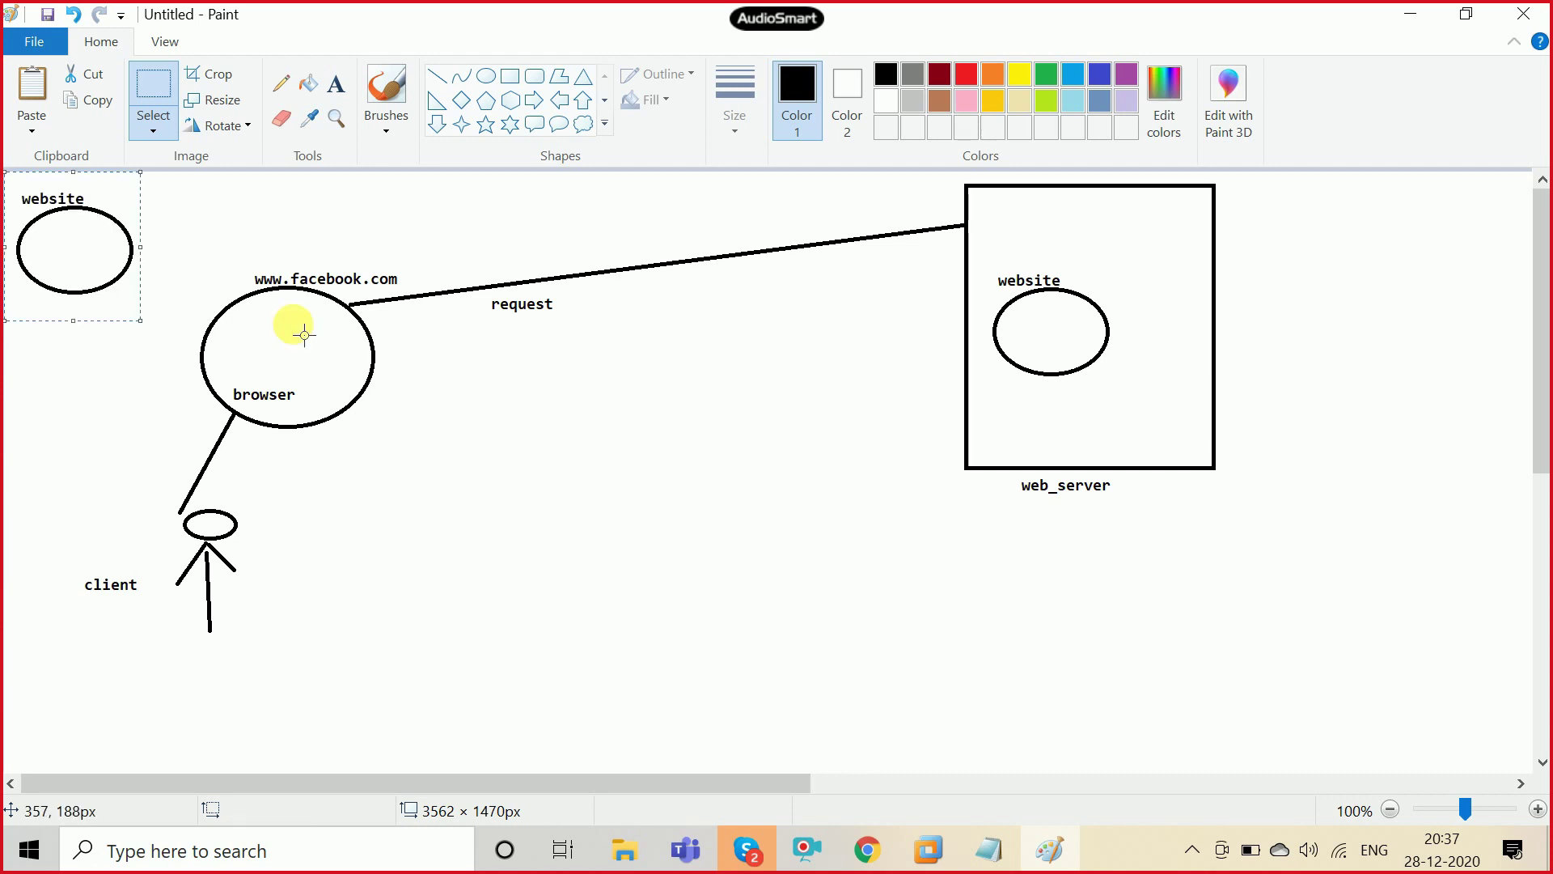
pyautogui.moveTo(43, 276)
pyautogui.mouseDown()
pyautogui.moveTo(1151, 281)
pyautogui.moveTo(1116, 289)
pyautogui.mouseUp()
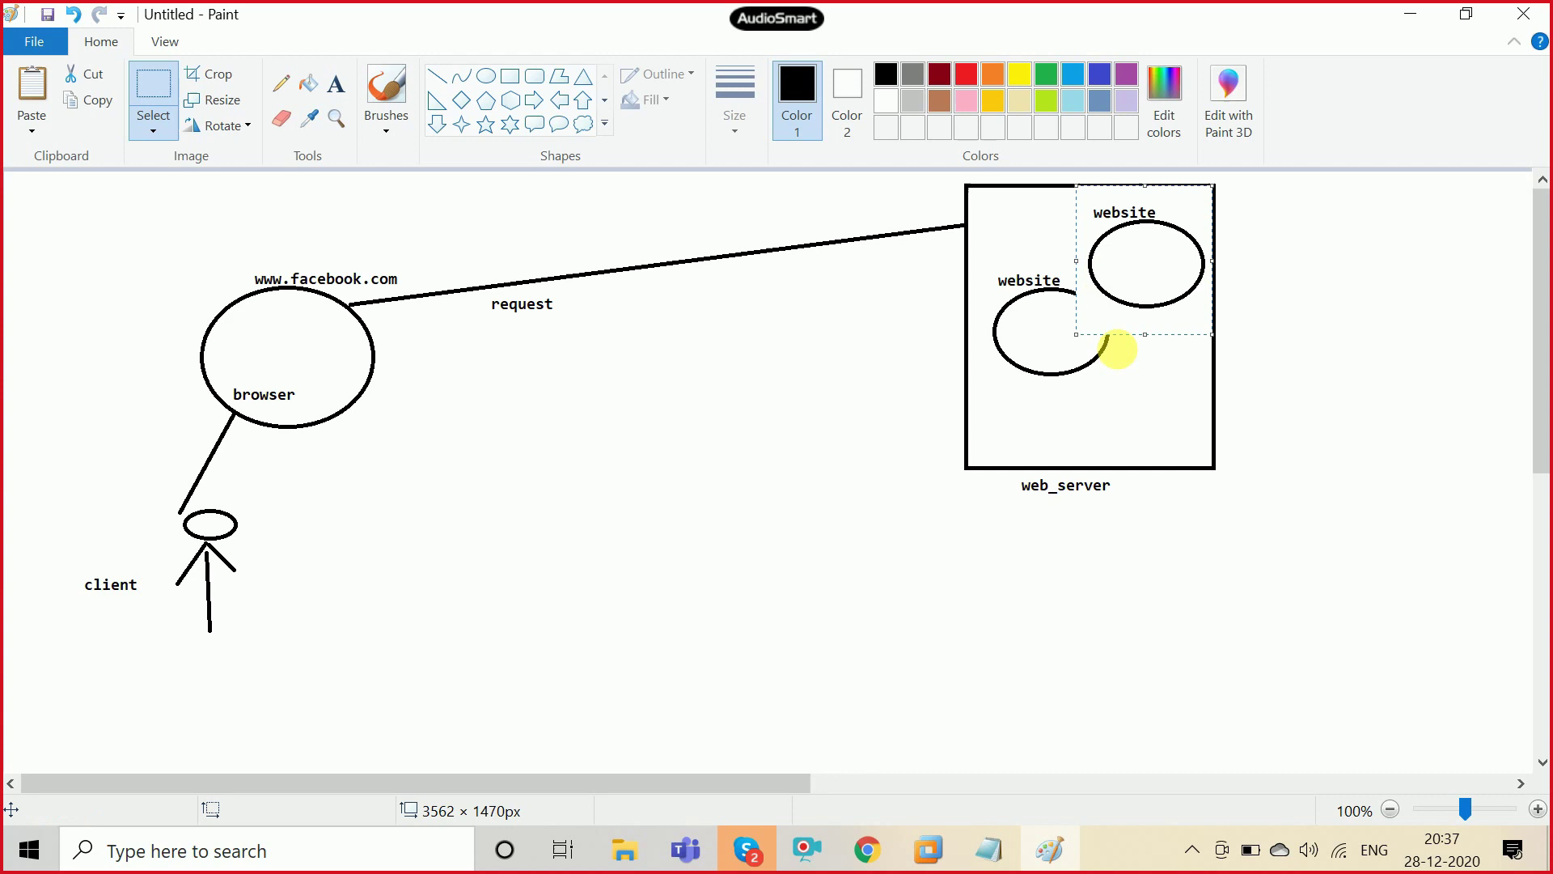
pyautogui.click(1114, 426)
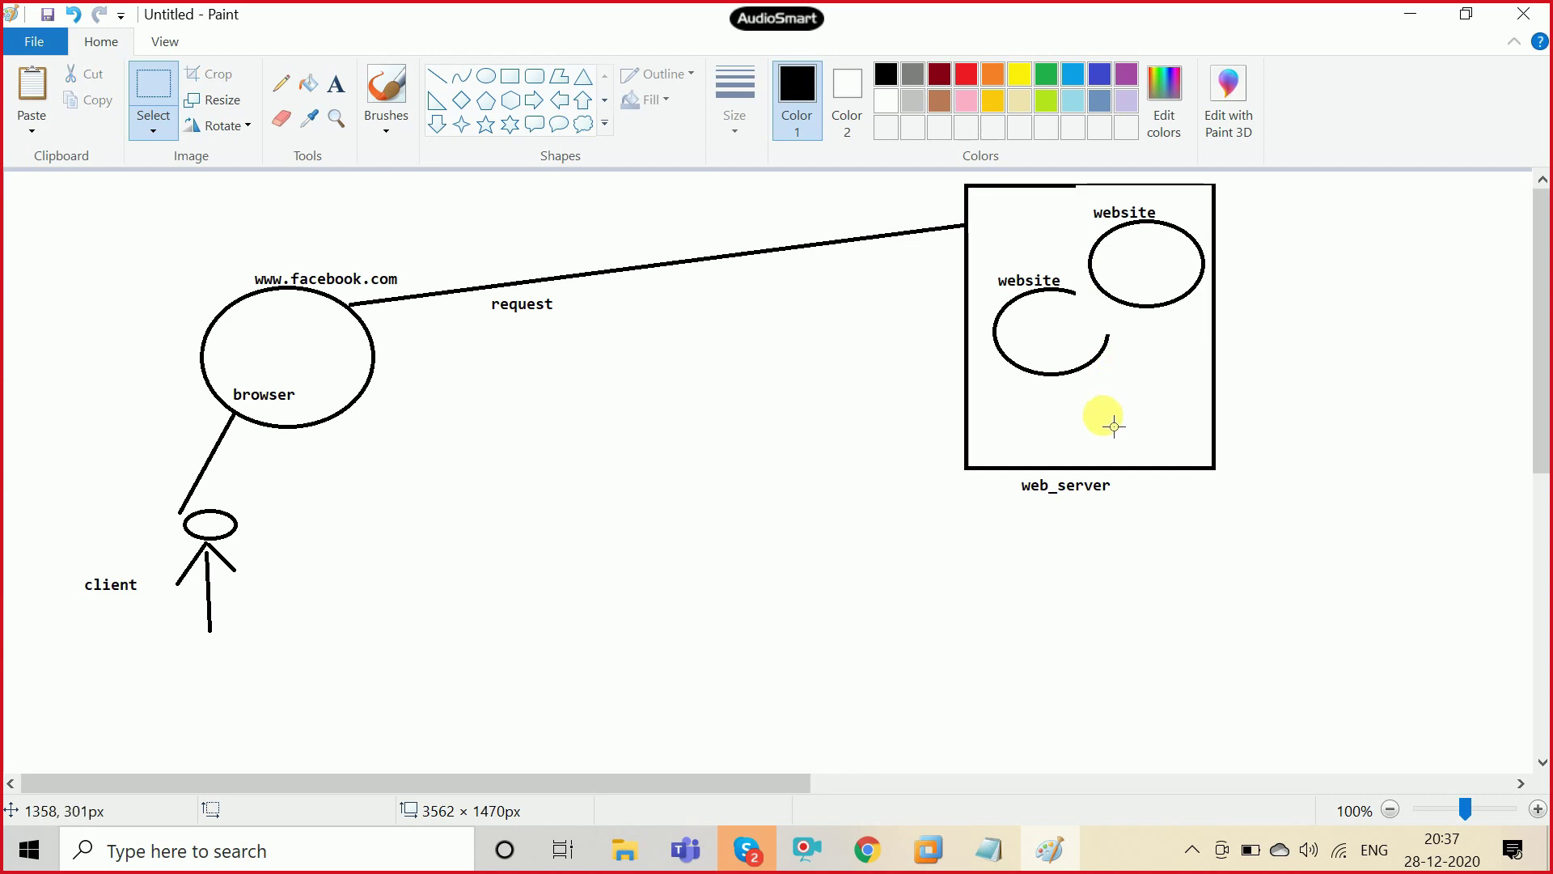
pyautogui.hotkey('ctrl', 'v')
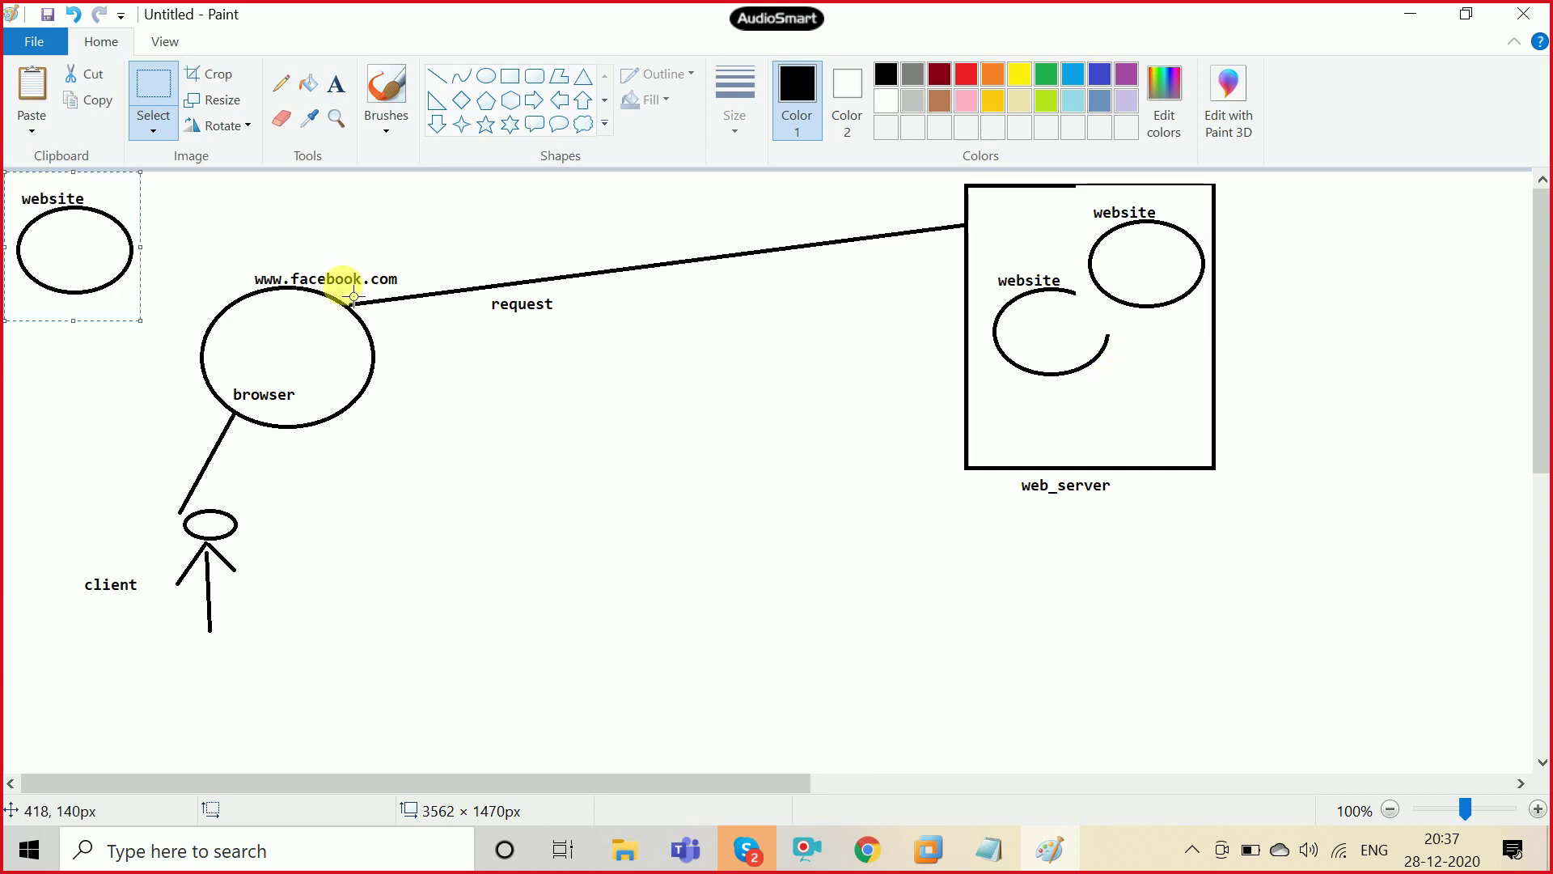
pyautogui.click(85, 263)
pyautogui.moveTo(85, 263)
pyautogui.mouseDown()
pyautogui.moveTo(1176, 421)
pyautogui.moveTo(1184, 402)
pyautogui.mouseUp()
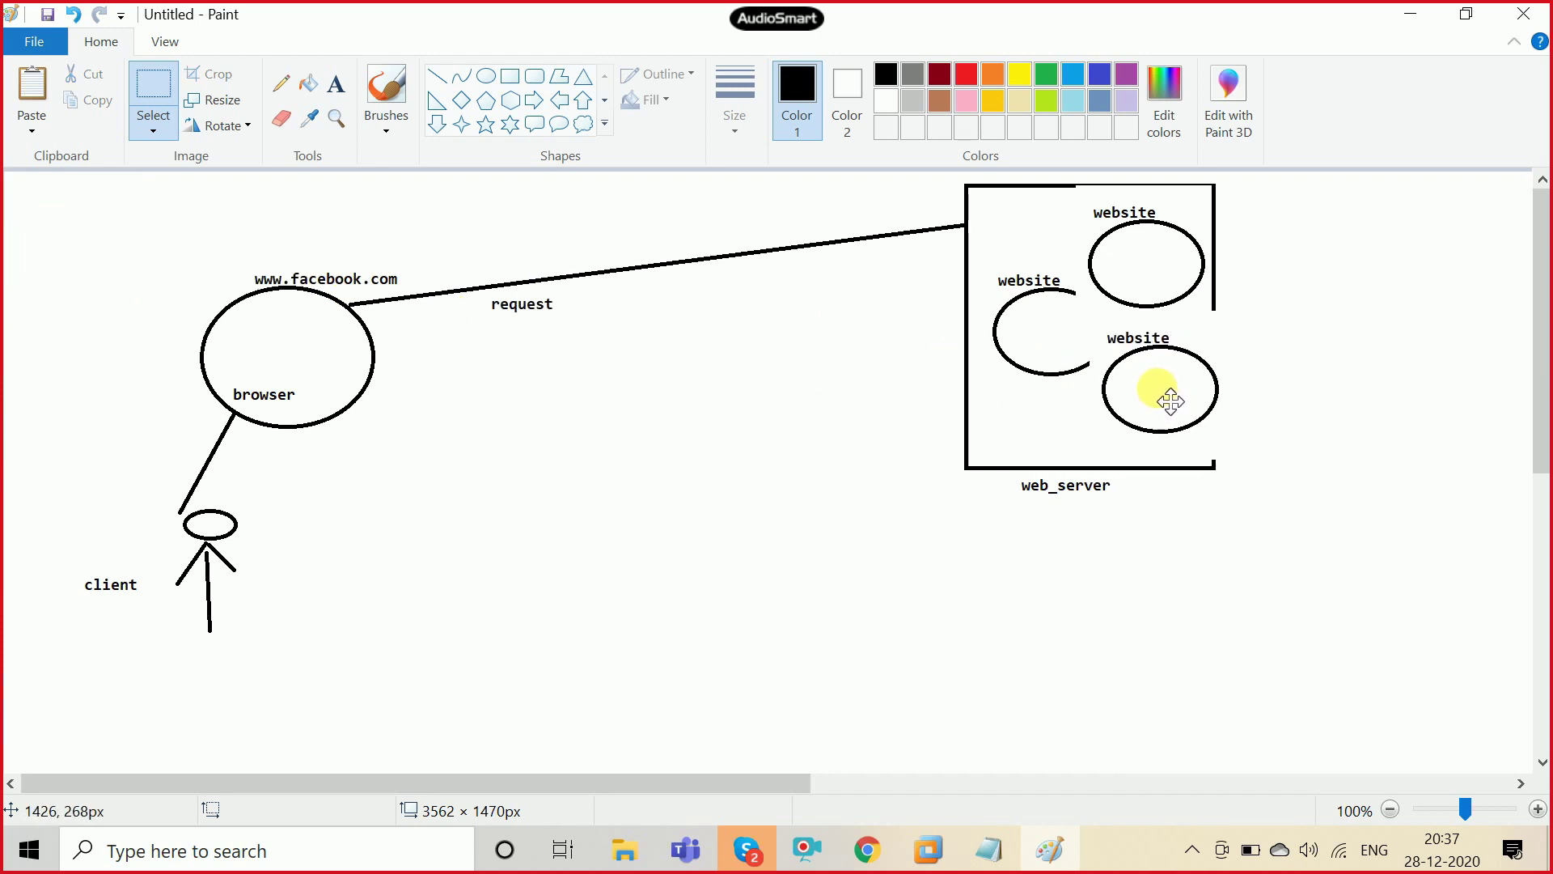
pyautogui.moveTo(1183, 402); pyautogui.dragTo(1176, 409)
pyautogui.click(1317, 259)
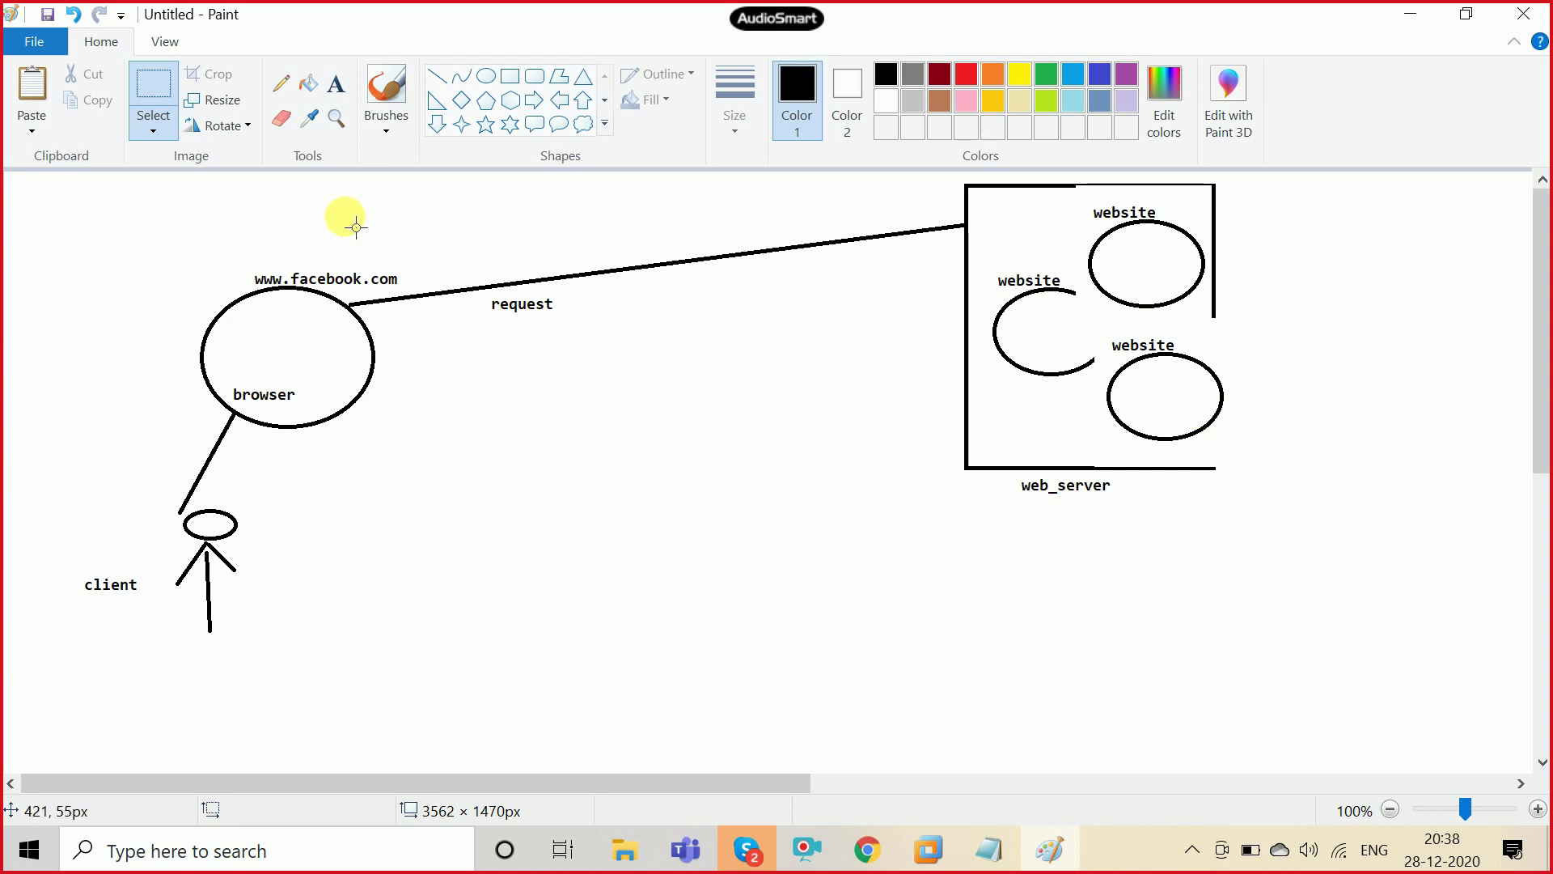
# Step: Draw a small square in the left website oval and three bars in the upper-right oval
pyautogui.click(488, 89)
pyautogui.click(510, 76)
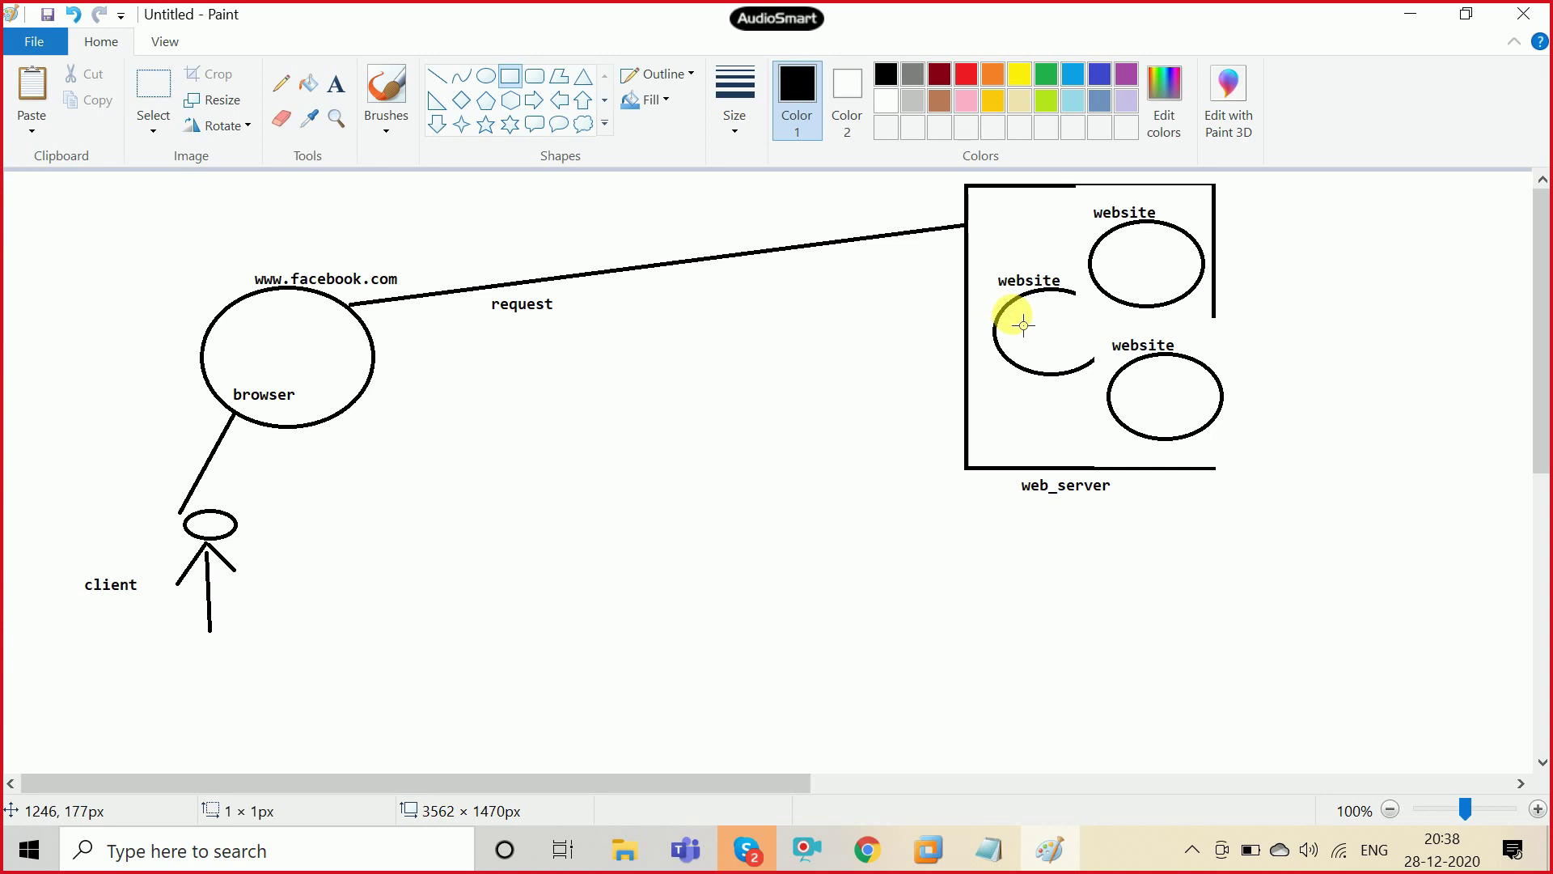
pyautogui.moveTo(1011, 314); pyautogui.dragTo(1035, 325)
pyautogui.moveTo(1045, 334); pyautogui.dragTo(1045, 351)
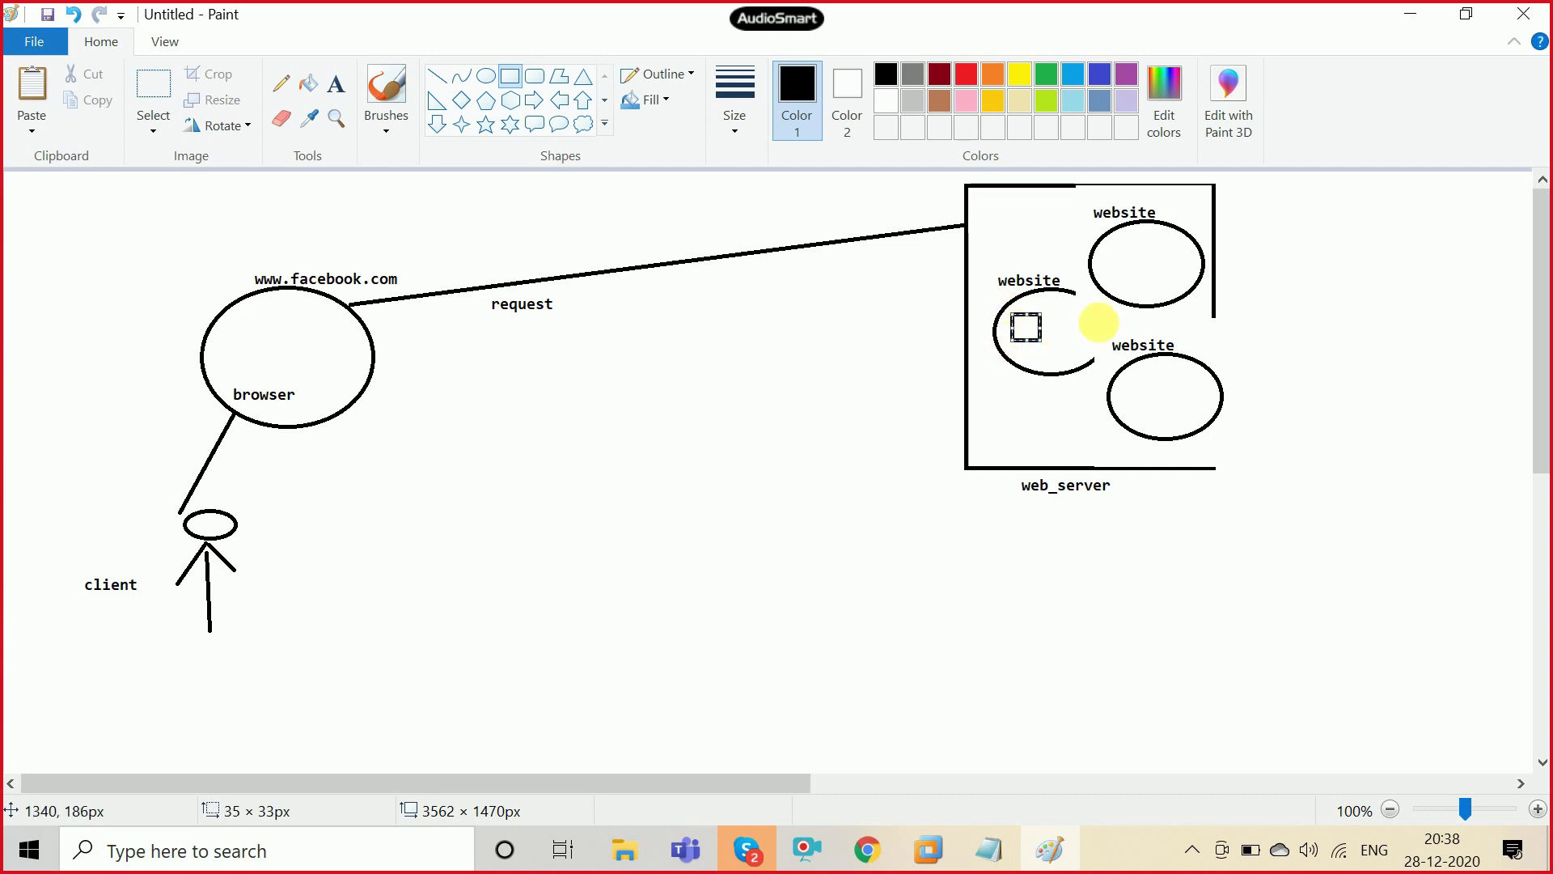
pyautogui.click(1142, 289)
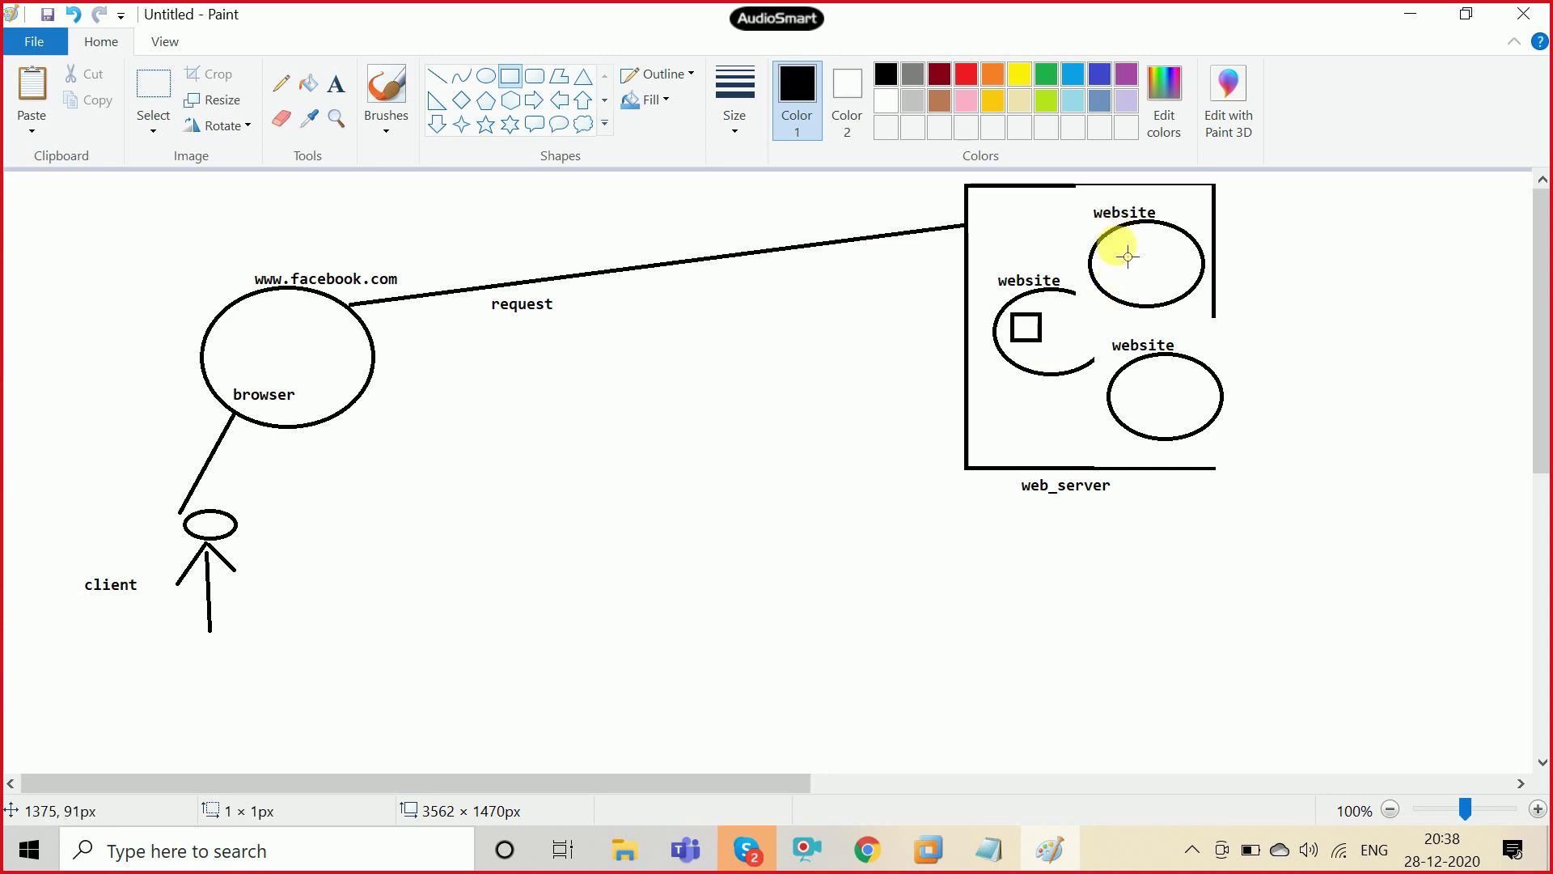
pyautogui.moveTo(1115, 246); pyautogui.dragTo(1159, 264)
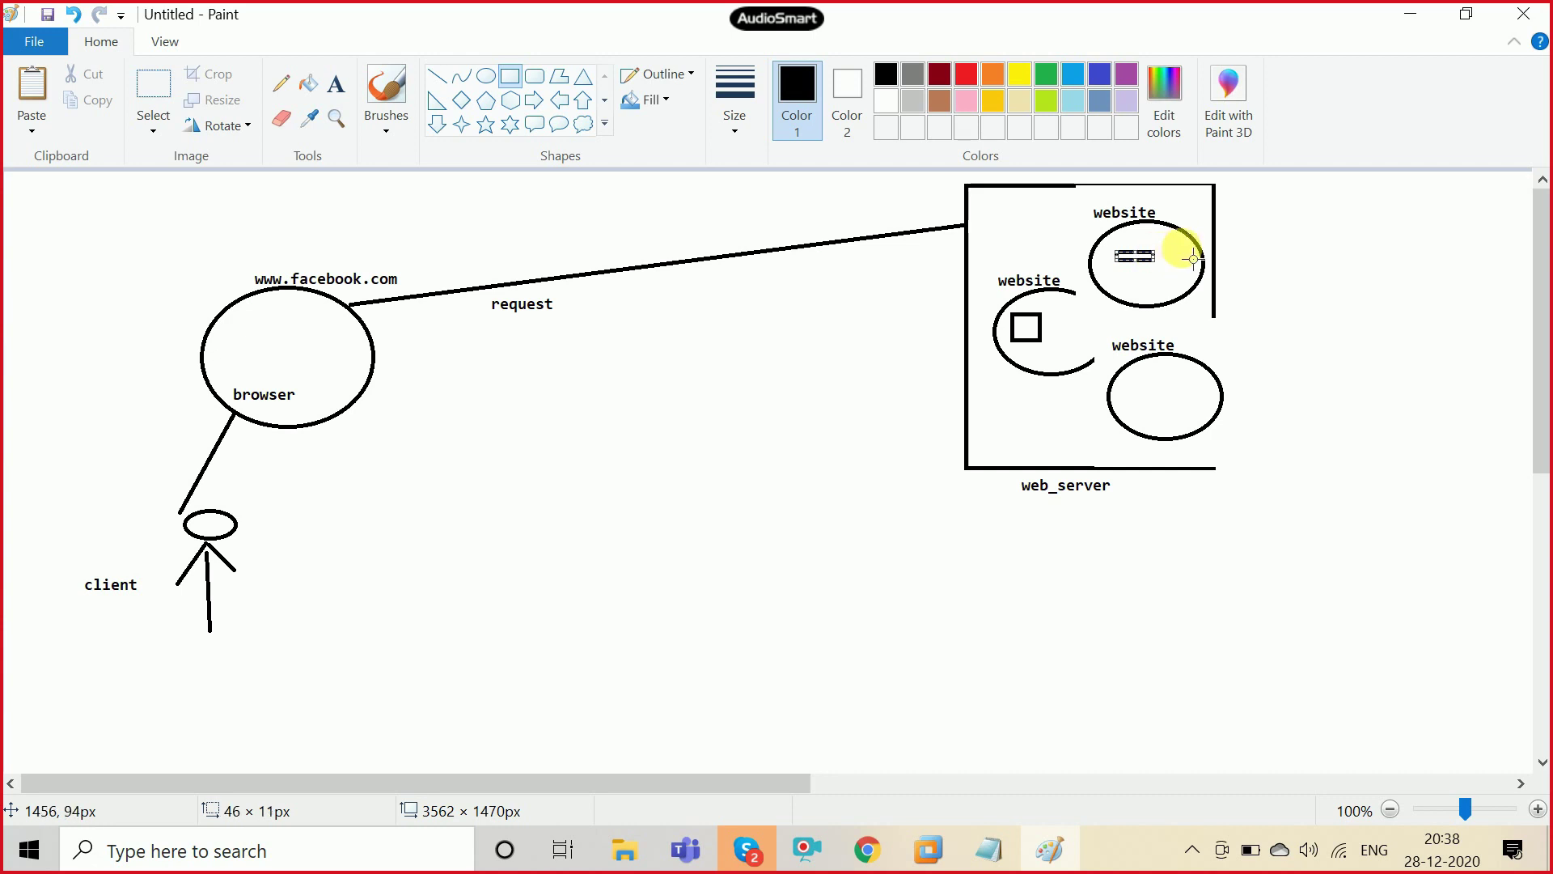
pyautogui.click(1187, 267)
pyautogui.moveTo(1174, 256); pyautogui.dragTo(1195, 269)
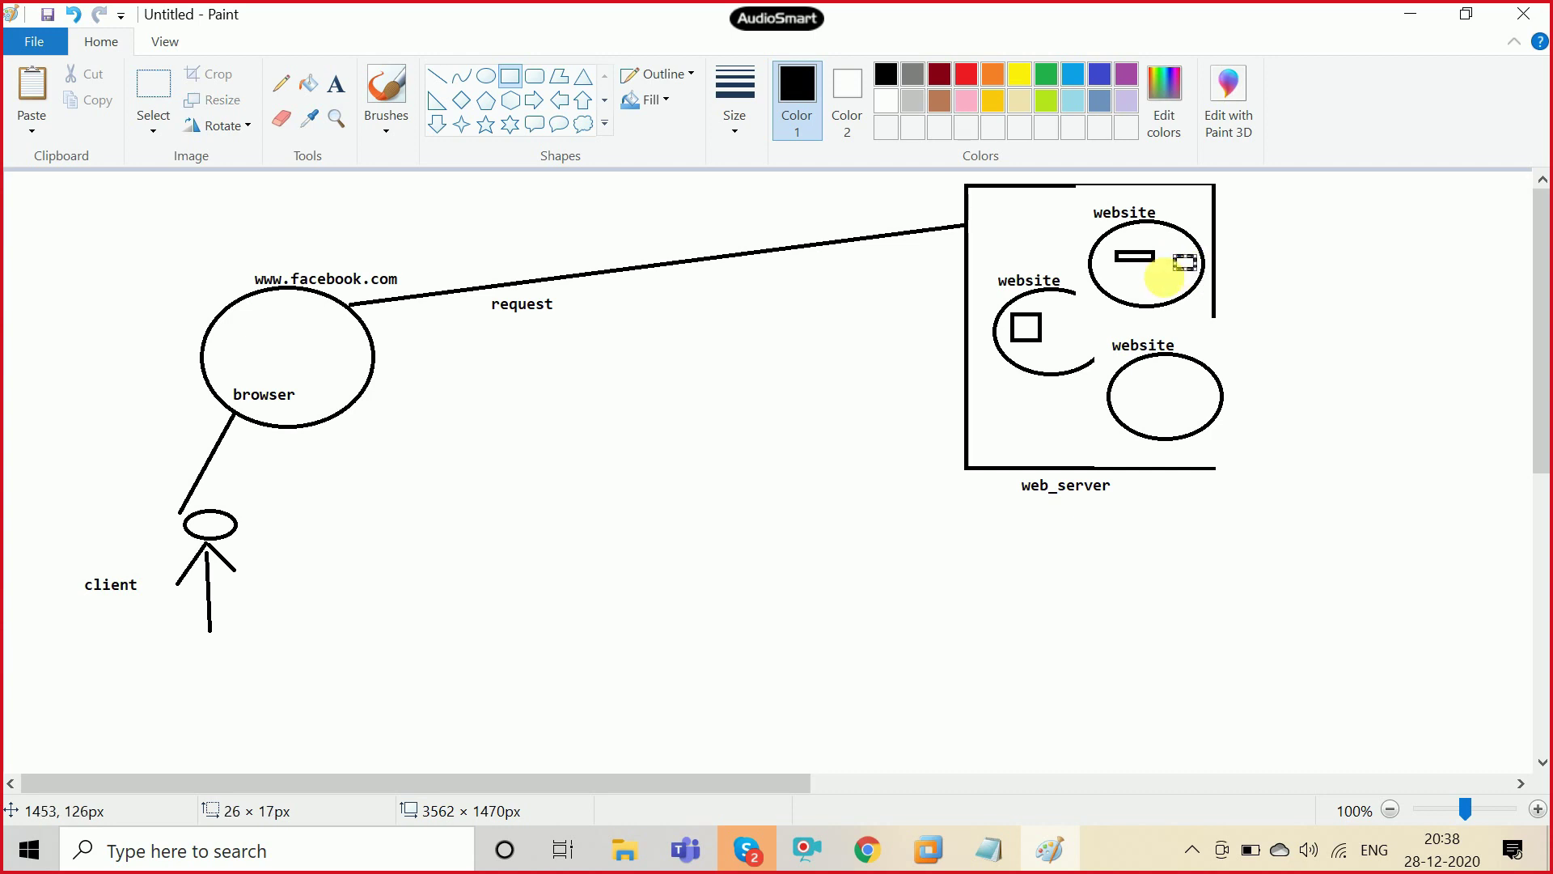
pyautogui.click(1162, 285)
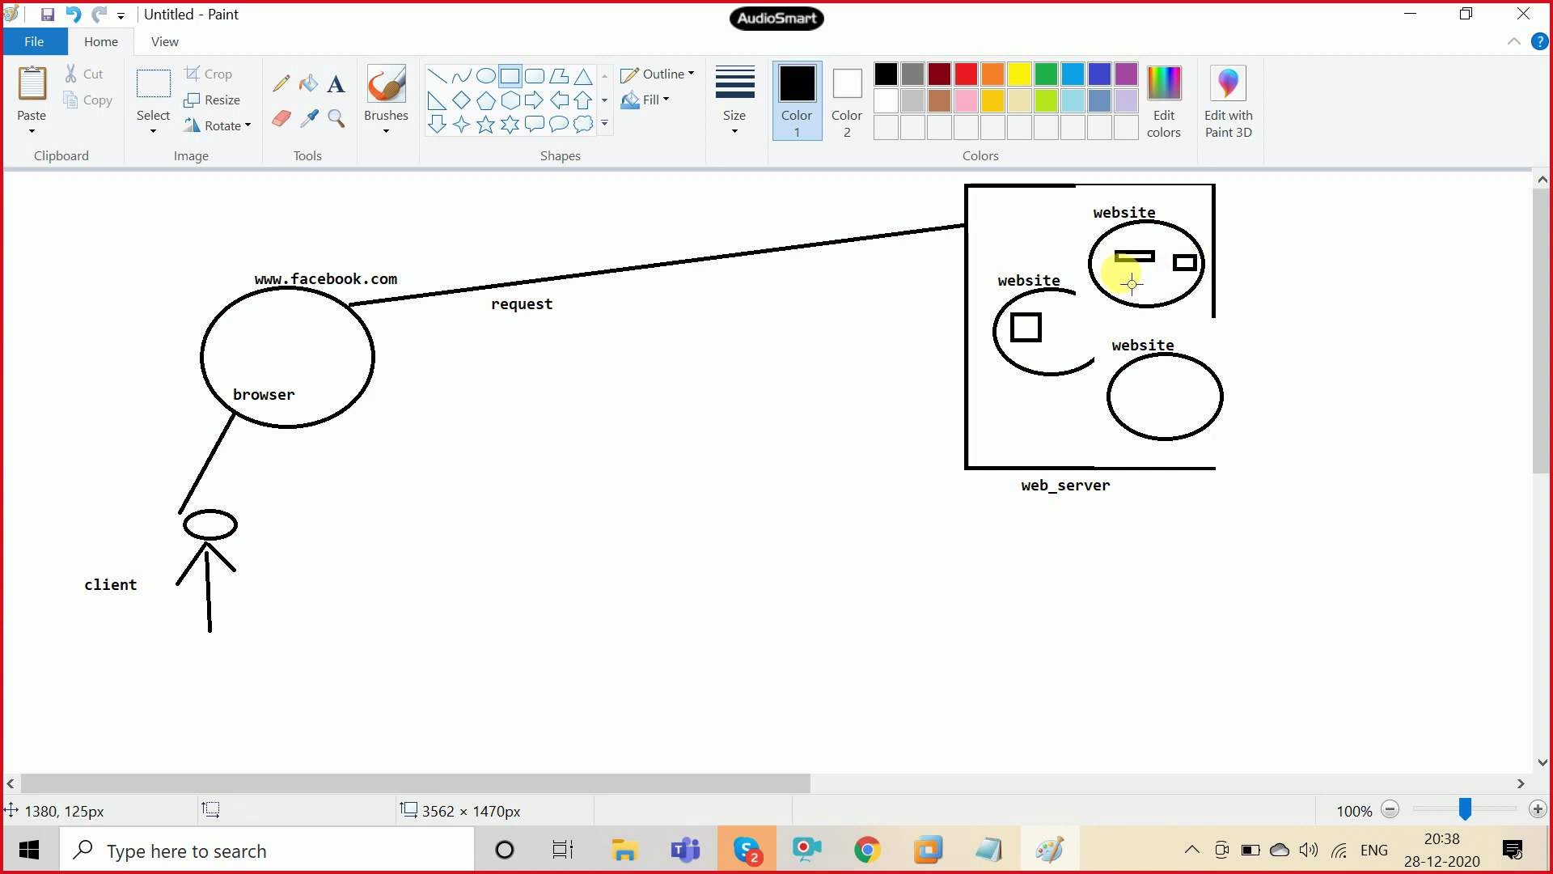
pyautogui.moveTo(1120, 273); pyautogui.dragTo(1164, 287)
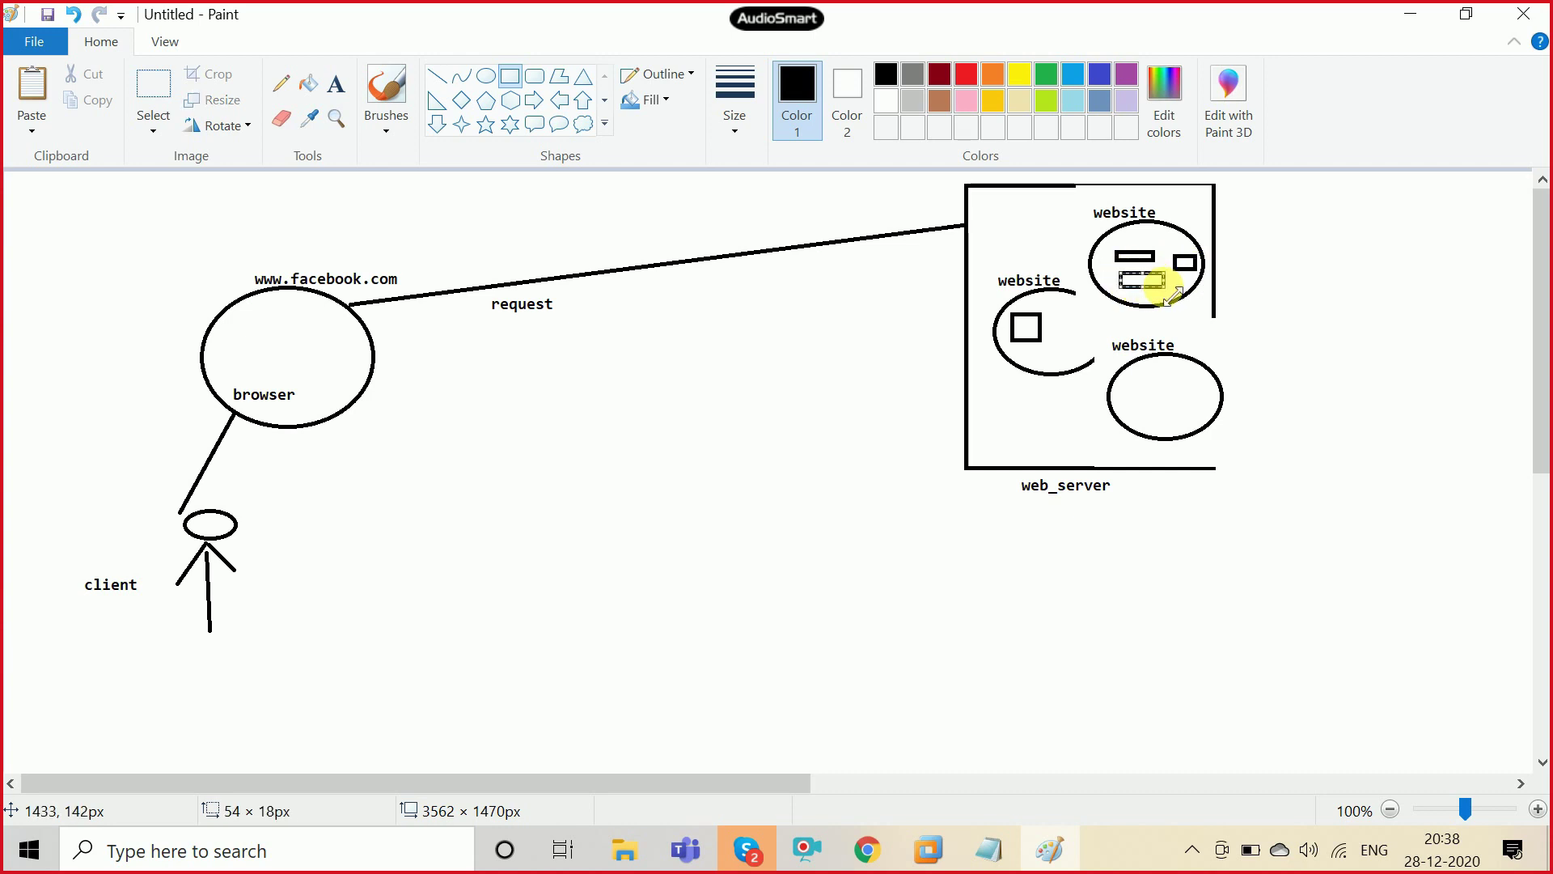
pyautogui.click(1073, 341)
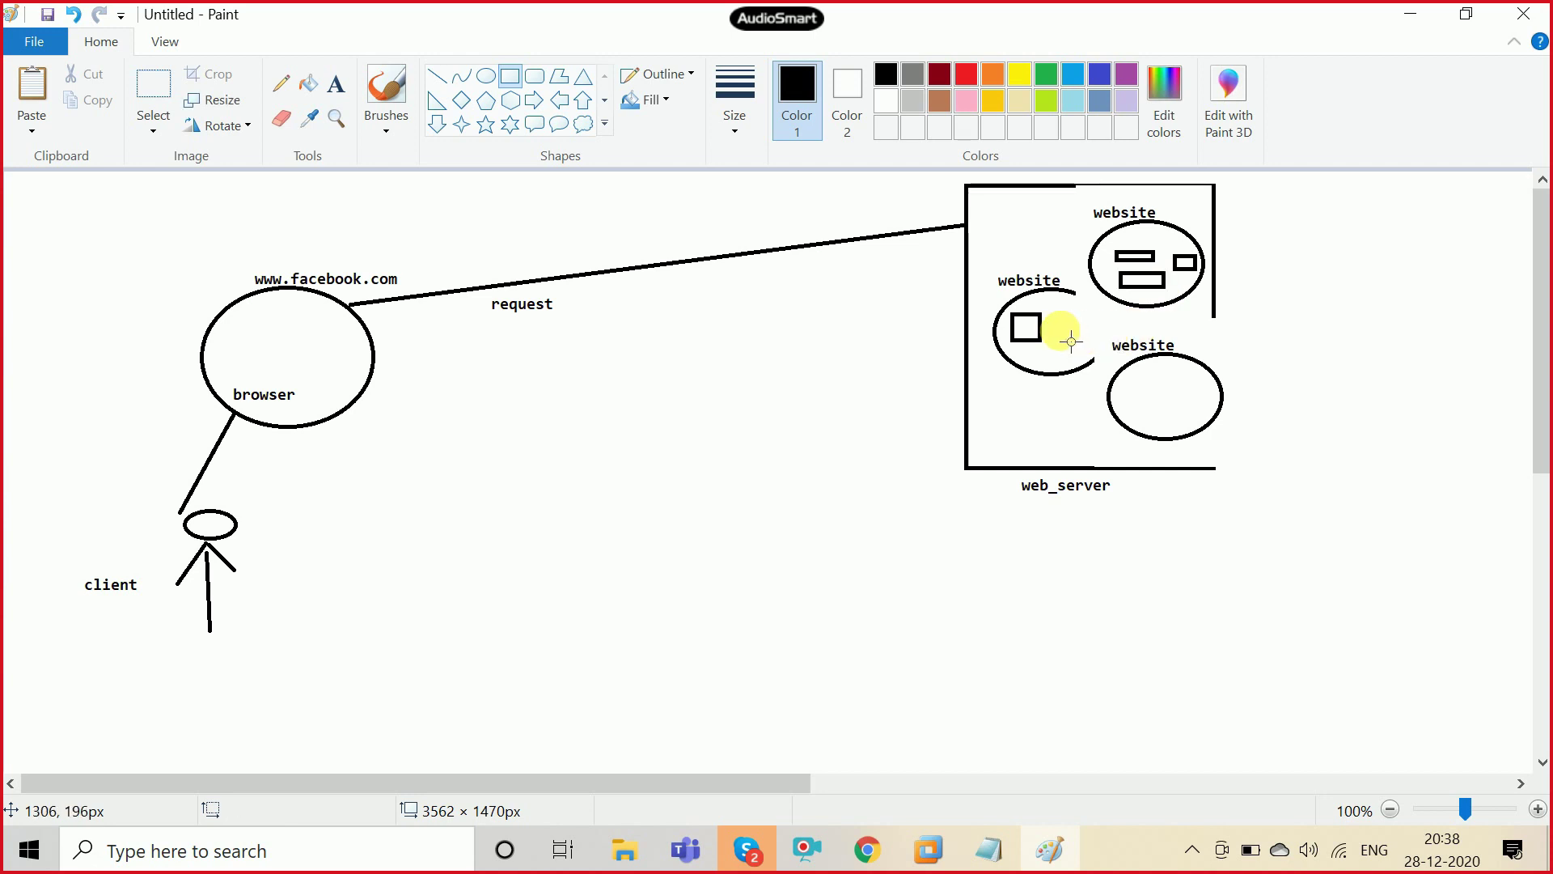
# Step: Add a bar beside the left oval's square and three bars inside the lower website oval
pyautogui.moveTo(1053, 316); pyautogui.dragTo(1098, 344)
pyautogui.click(1171, 398)
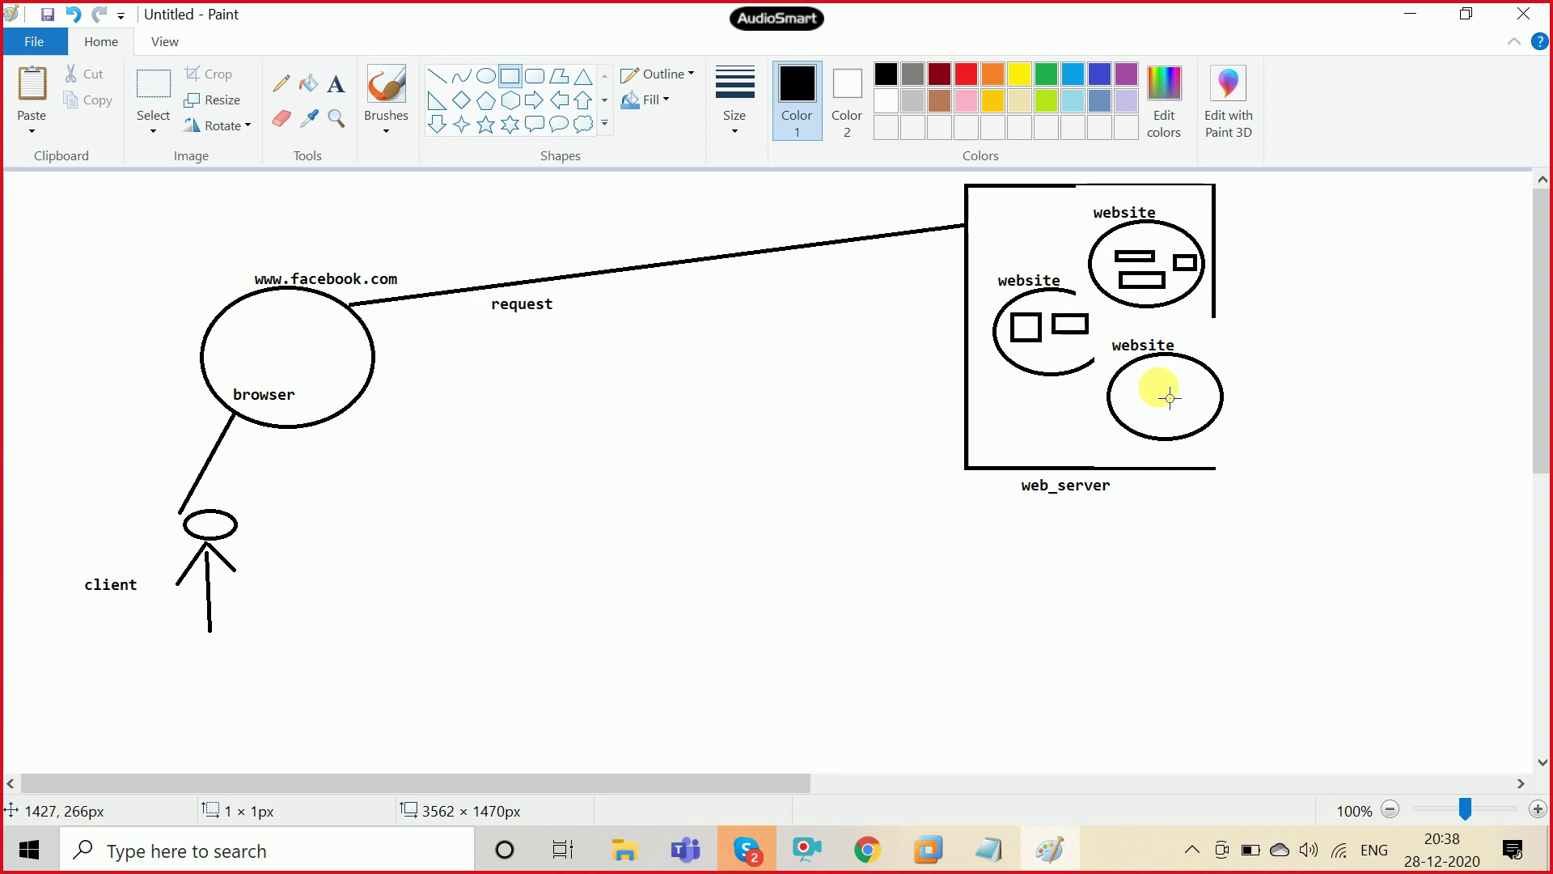
pyautogui.moveTo(1135, 386)
pyautogui.mouseDown()
pyautogui.moveTo(1183, 397)
pyautogui.moveTo(1170, 407)
pyautogui.mouseUp()
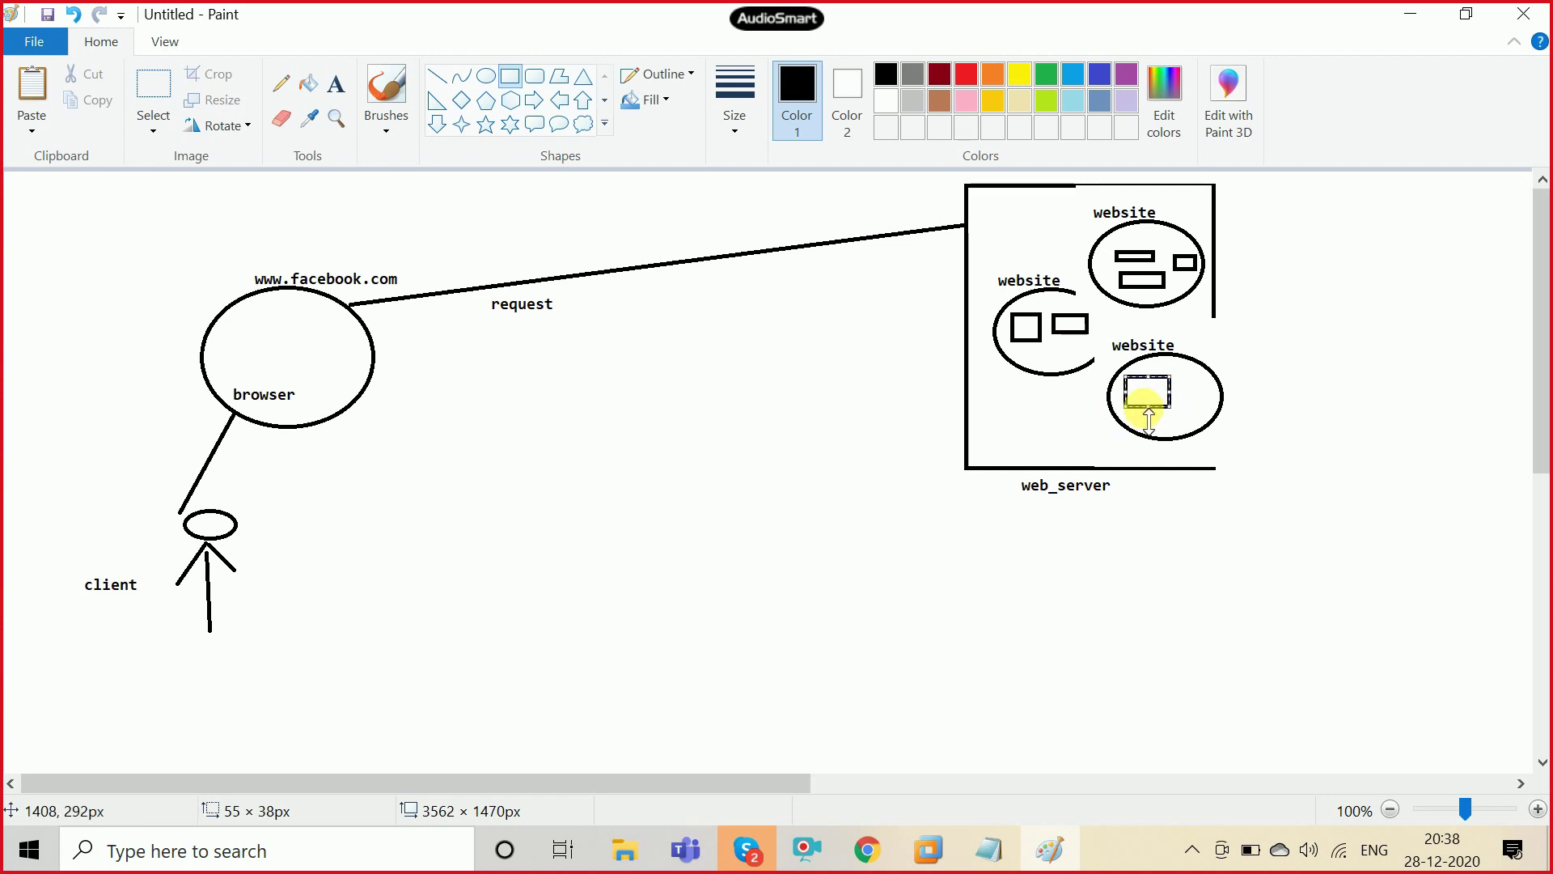
pyautogui.moveTo(1147, 407); pyautogui.dragTo(1149, 392)
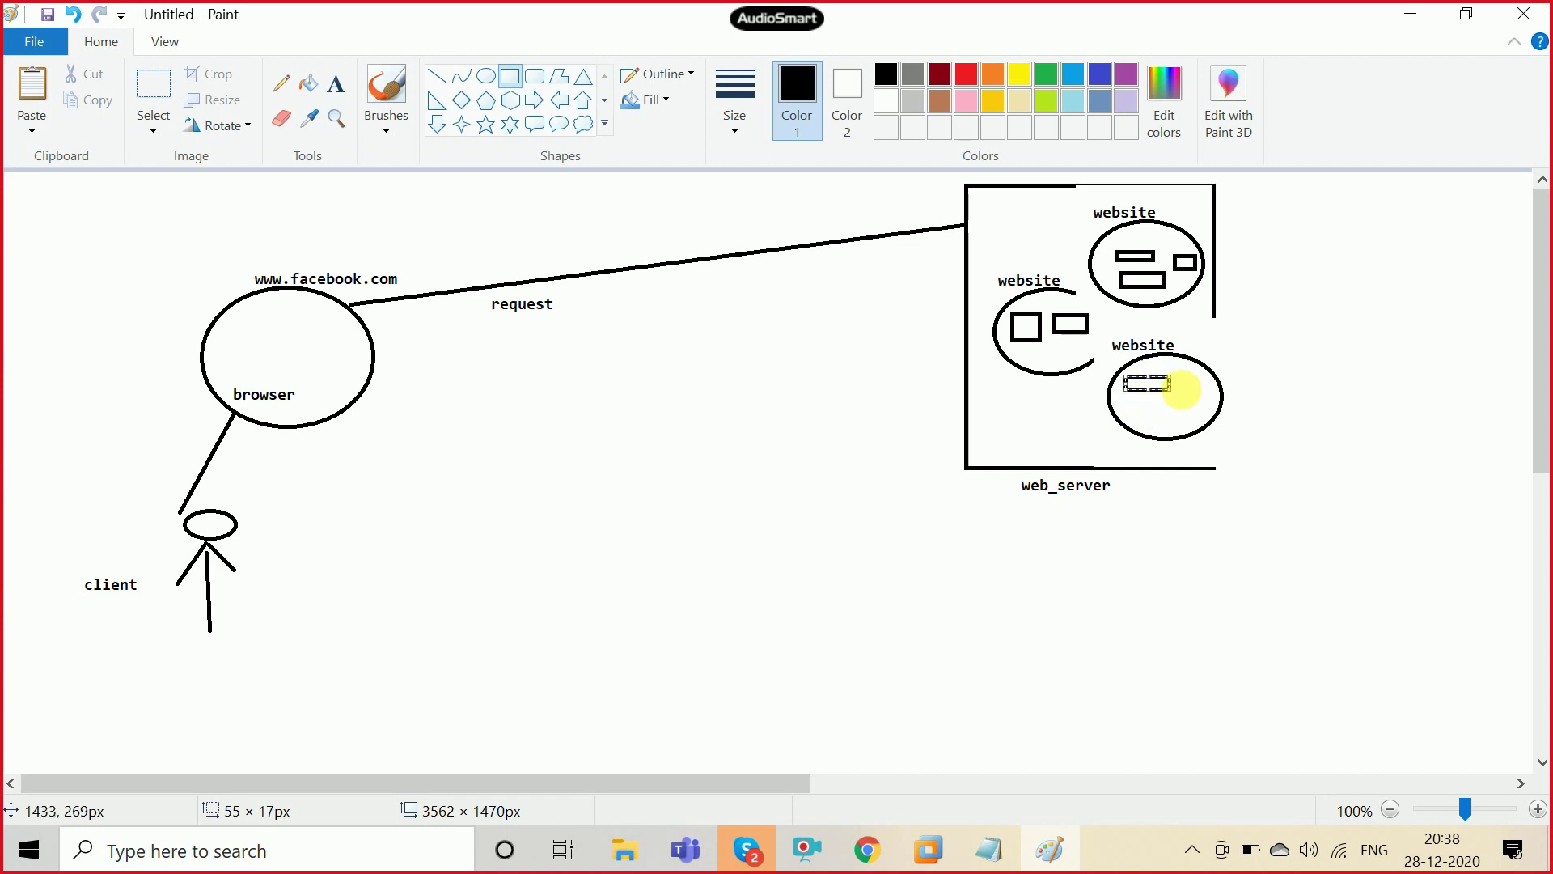
pyautogui.click(1211, 397)
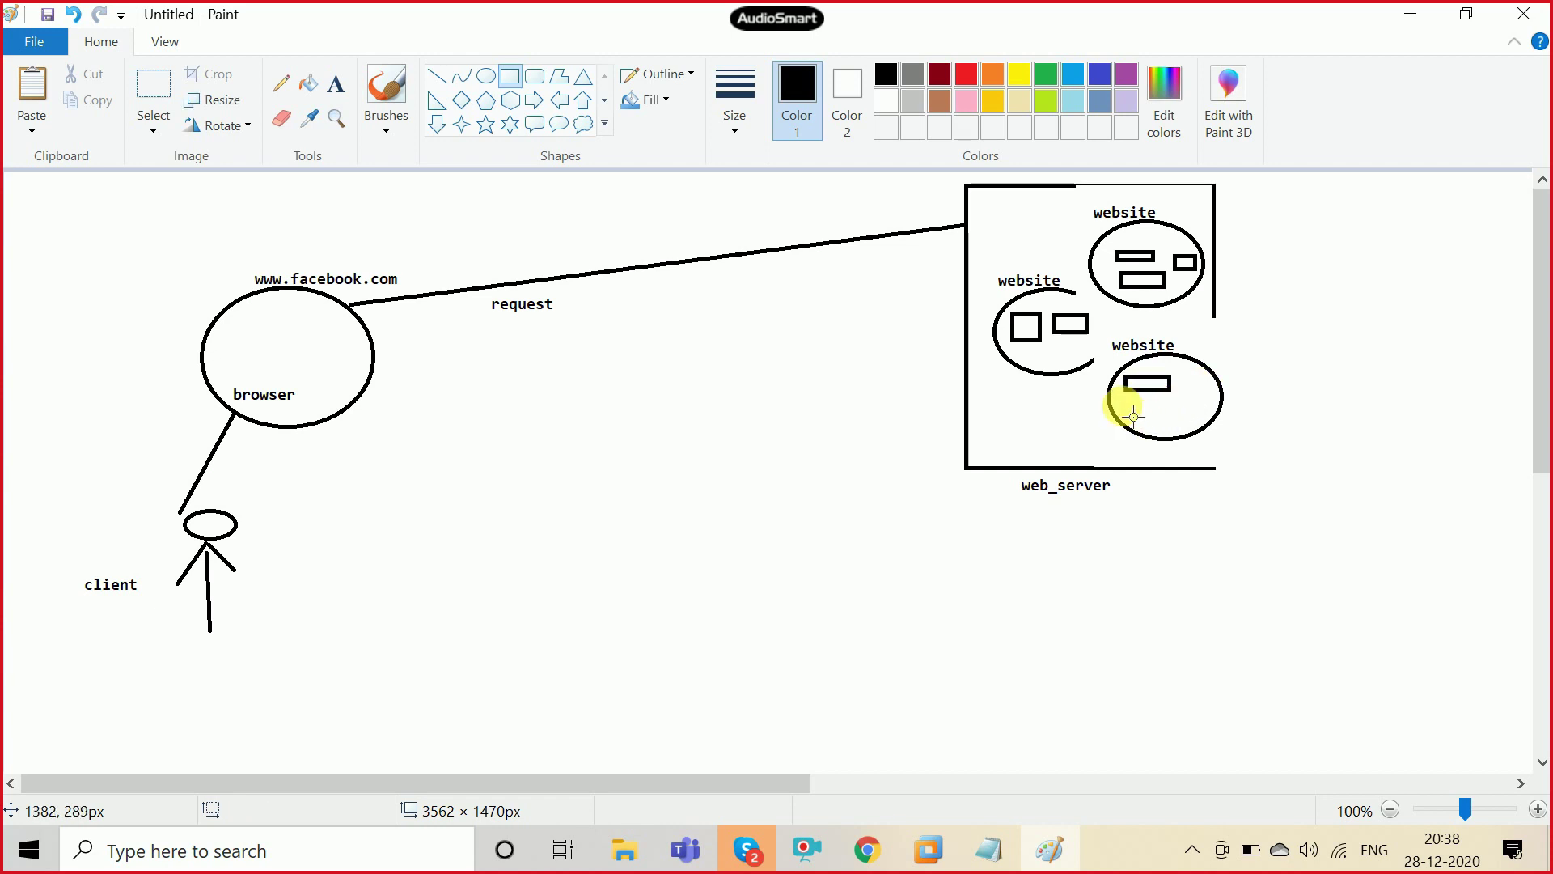
pyautogui.moveTo(1122, 403)
pyautogui.mouseDown()
pyautogui.moveTo(1192, 430)
pyautogui.moveTo(1163, 414)
pyautogui.mouseUp()
pyautogui.click(1203, 396)
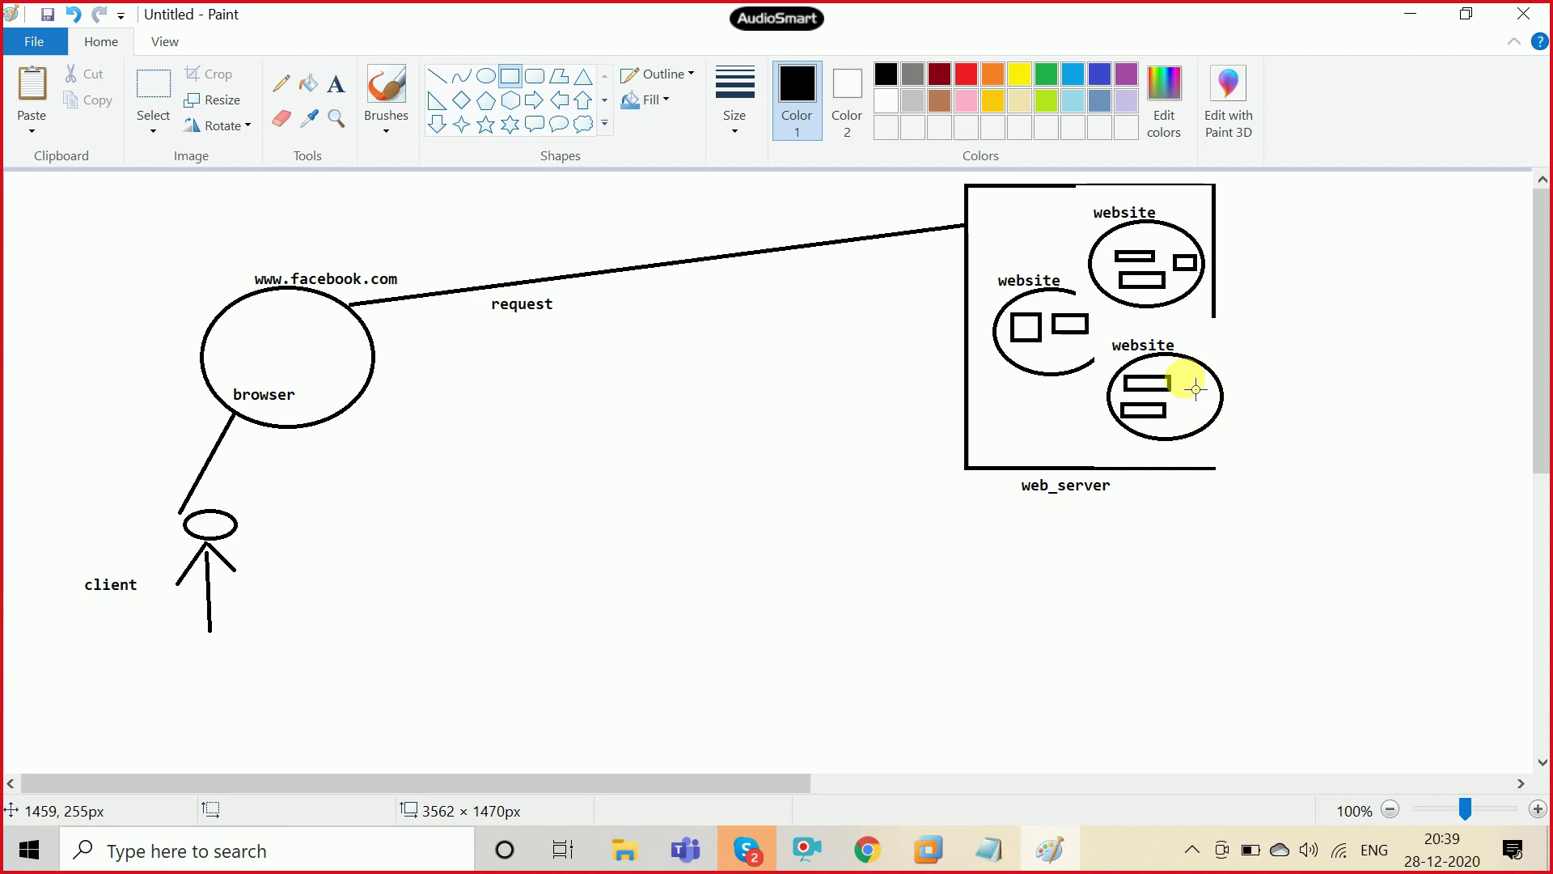
pyautogui.moveTo(1185, 377); pyautogui.dragTo(1196, 418)
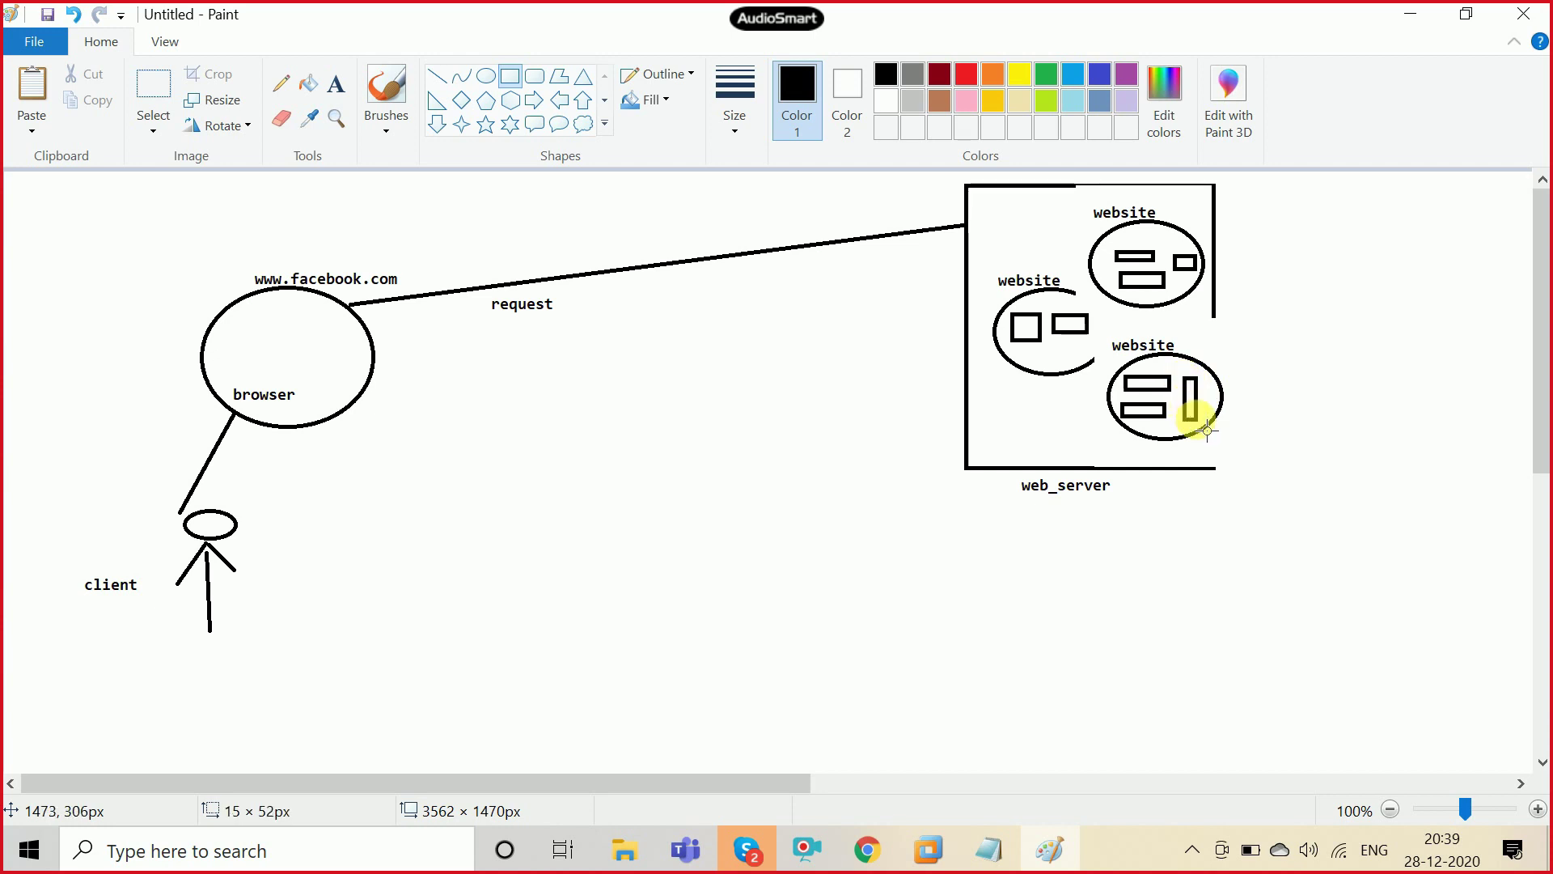
pyautogui.click(1290, 399)
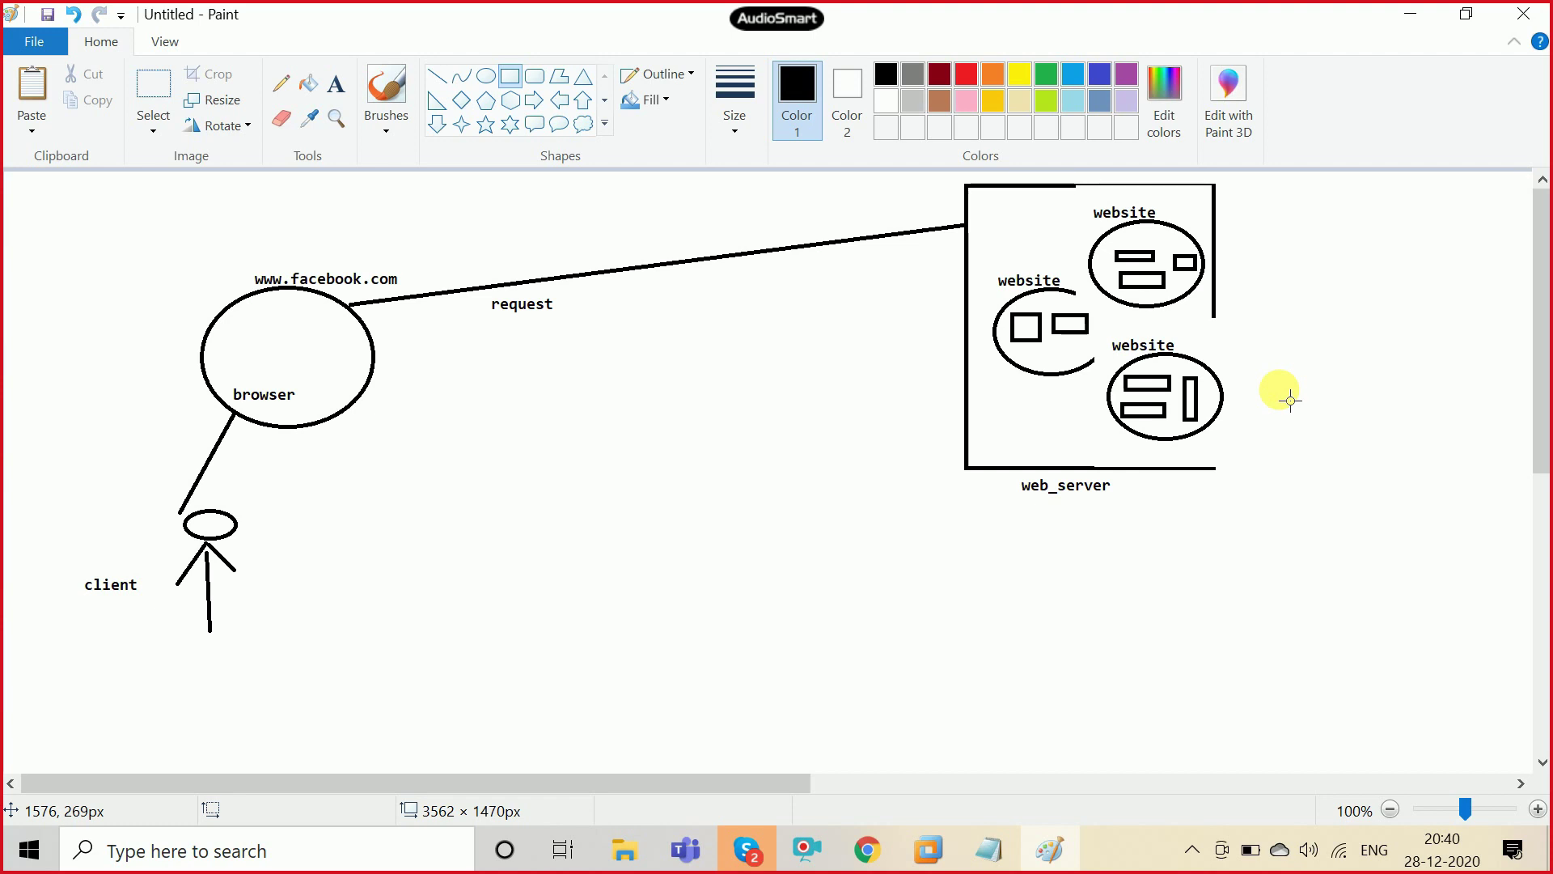
# Step: Bring Chrome forward on facebook.com and log out from the account menu
pyautogui.click(867, 849)
pyautogui.write('fa')
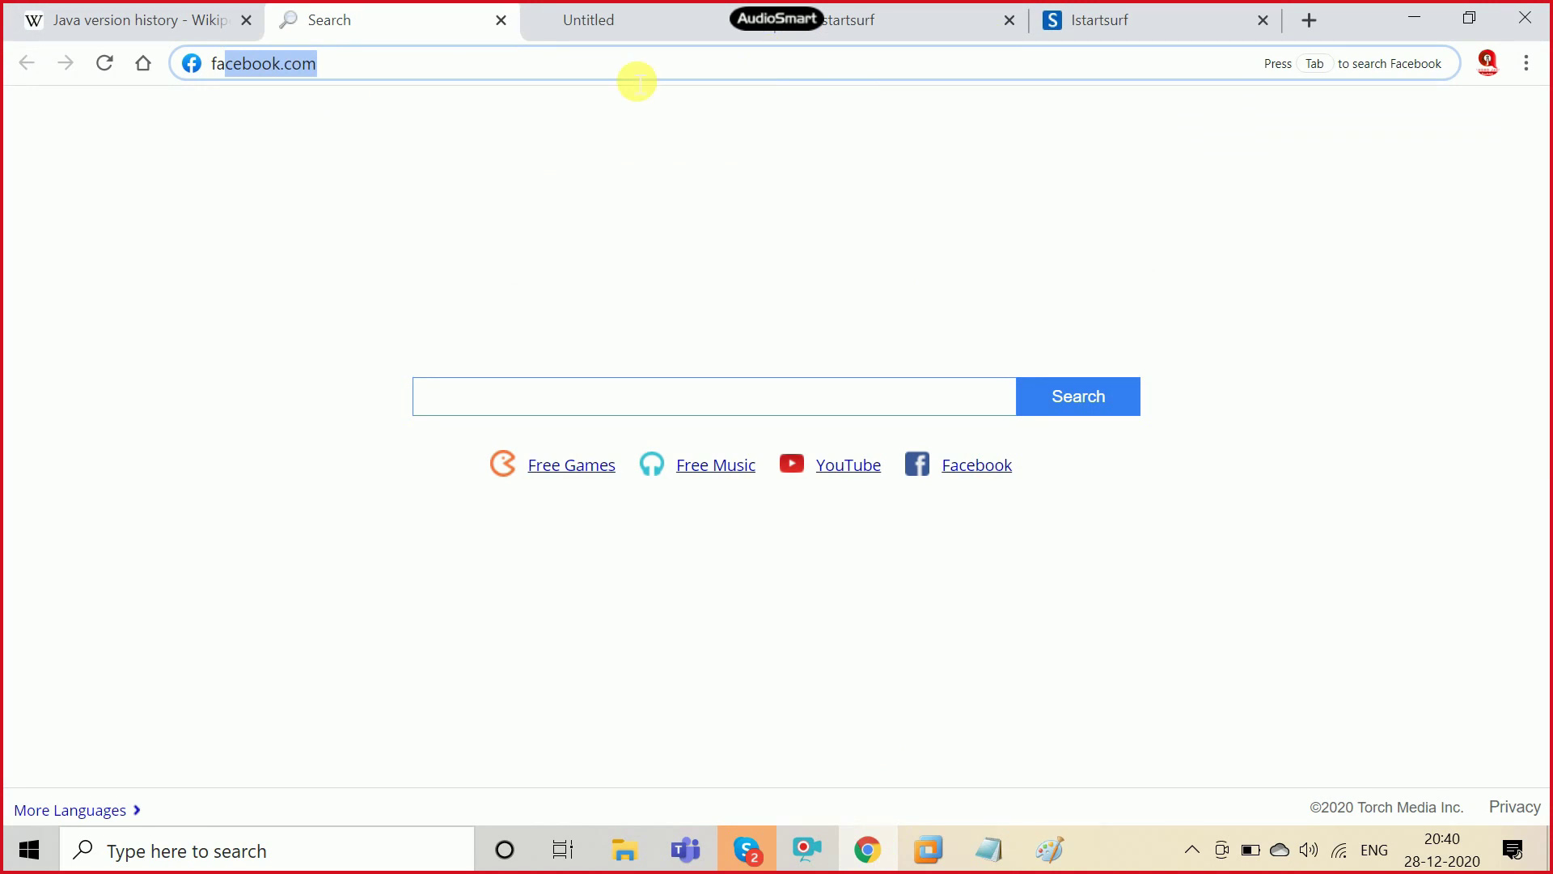
pyautogui.press('Return')
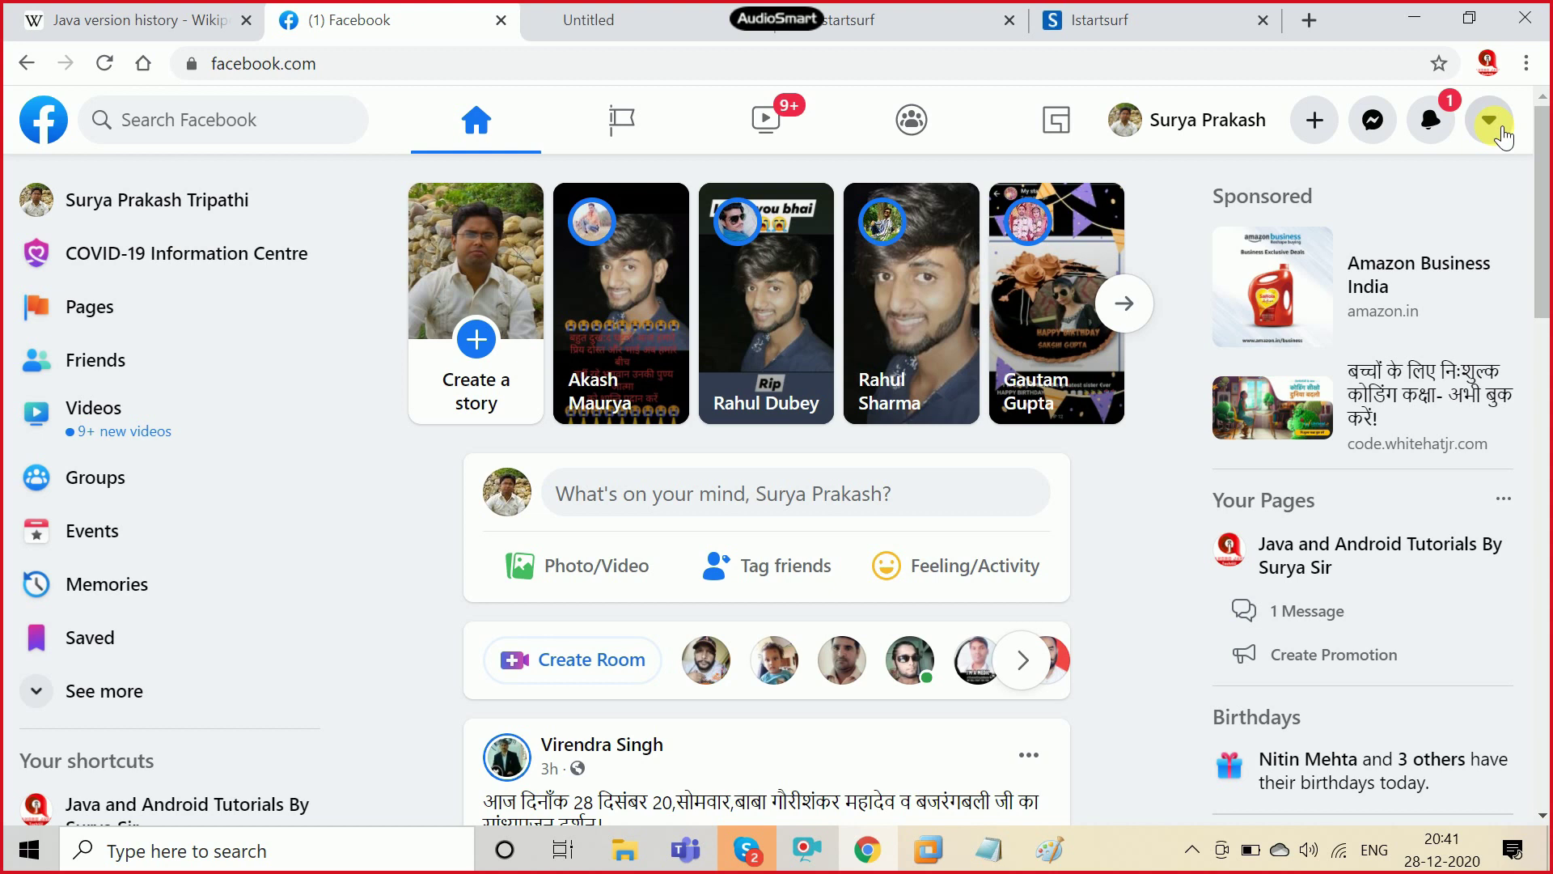
pyautogui.click(1491, 121)
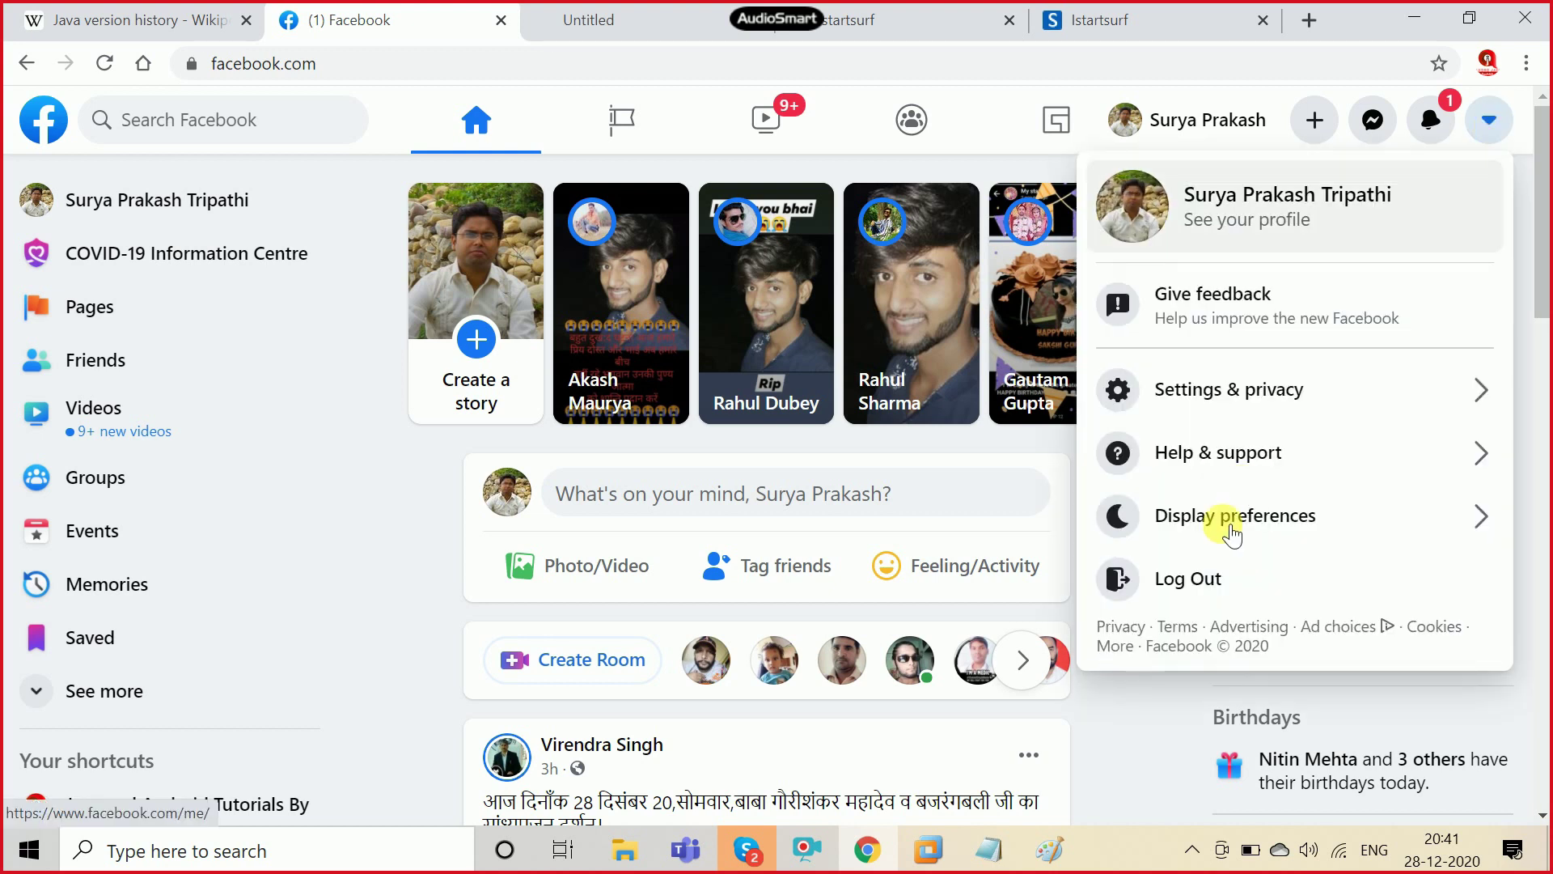
pyautogui.click(1201, 577)
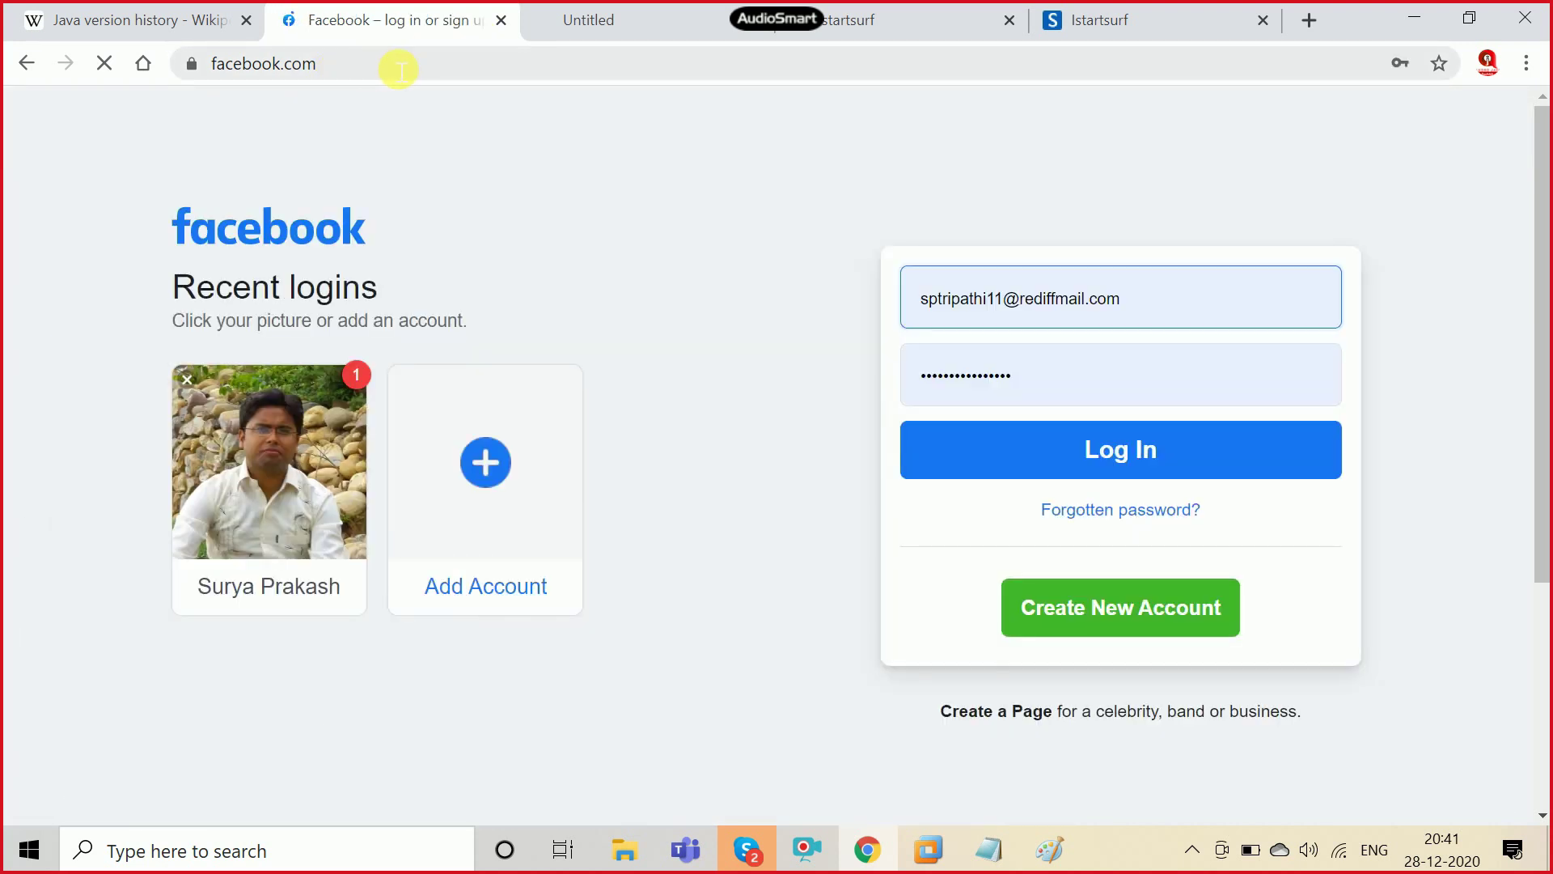
# Step: Reload facebook.com to confirm the sign-out, then minimize Chrome to return to Paint
pyautogui.click(409, 69)
pyautogui.write('fa')
pyautogui.press('Return')
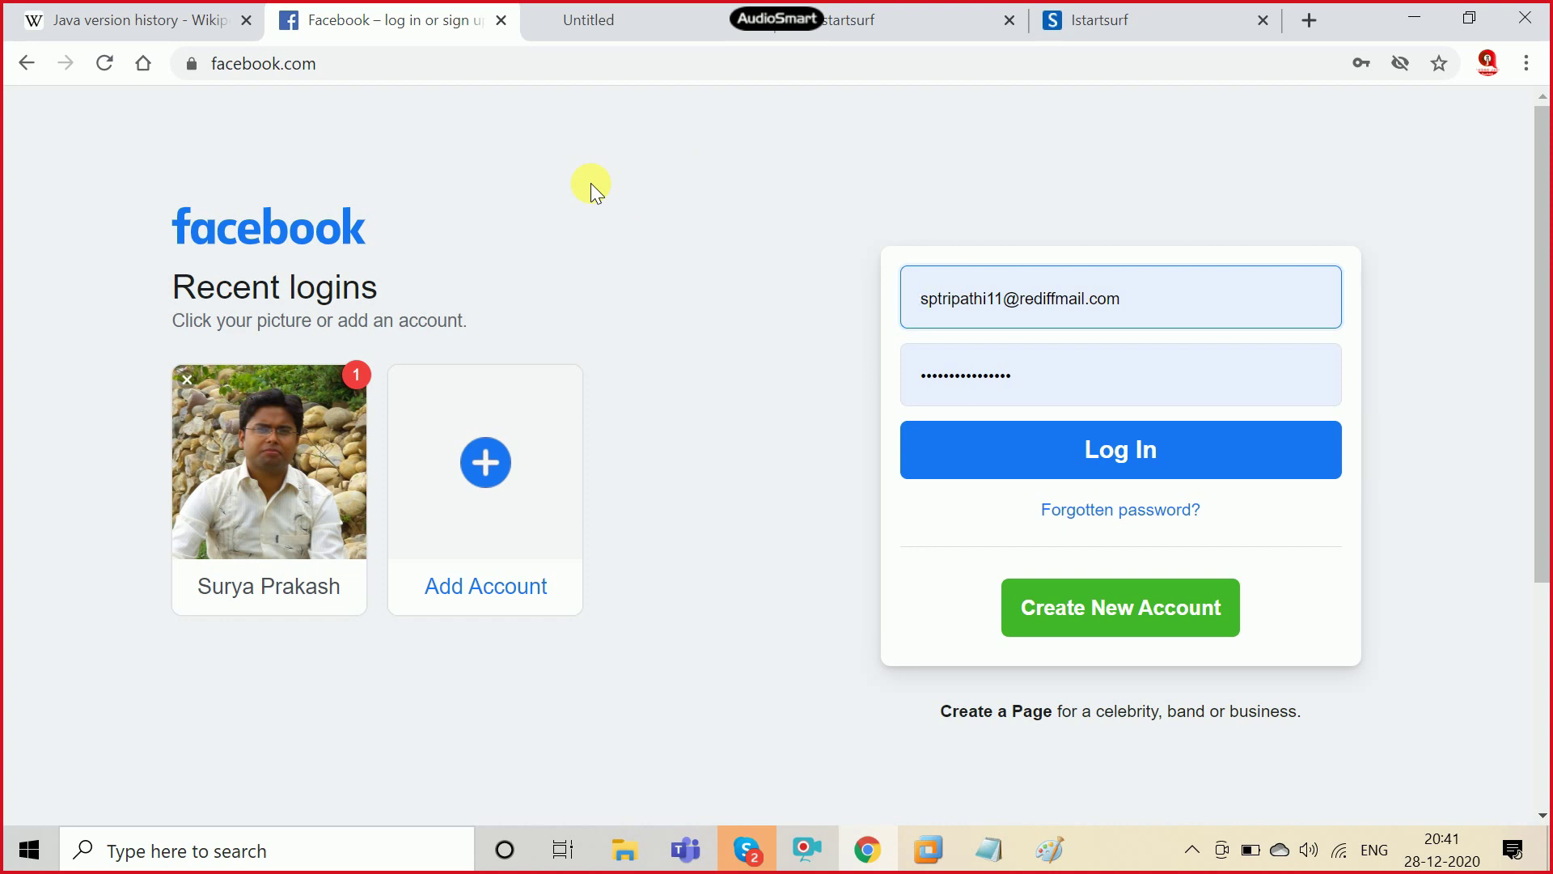
pyautogui.click(1413, 18)
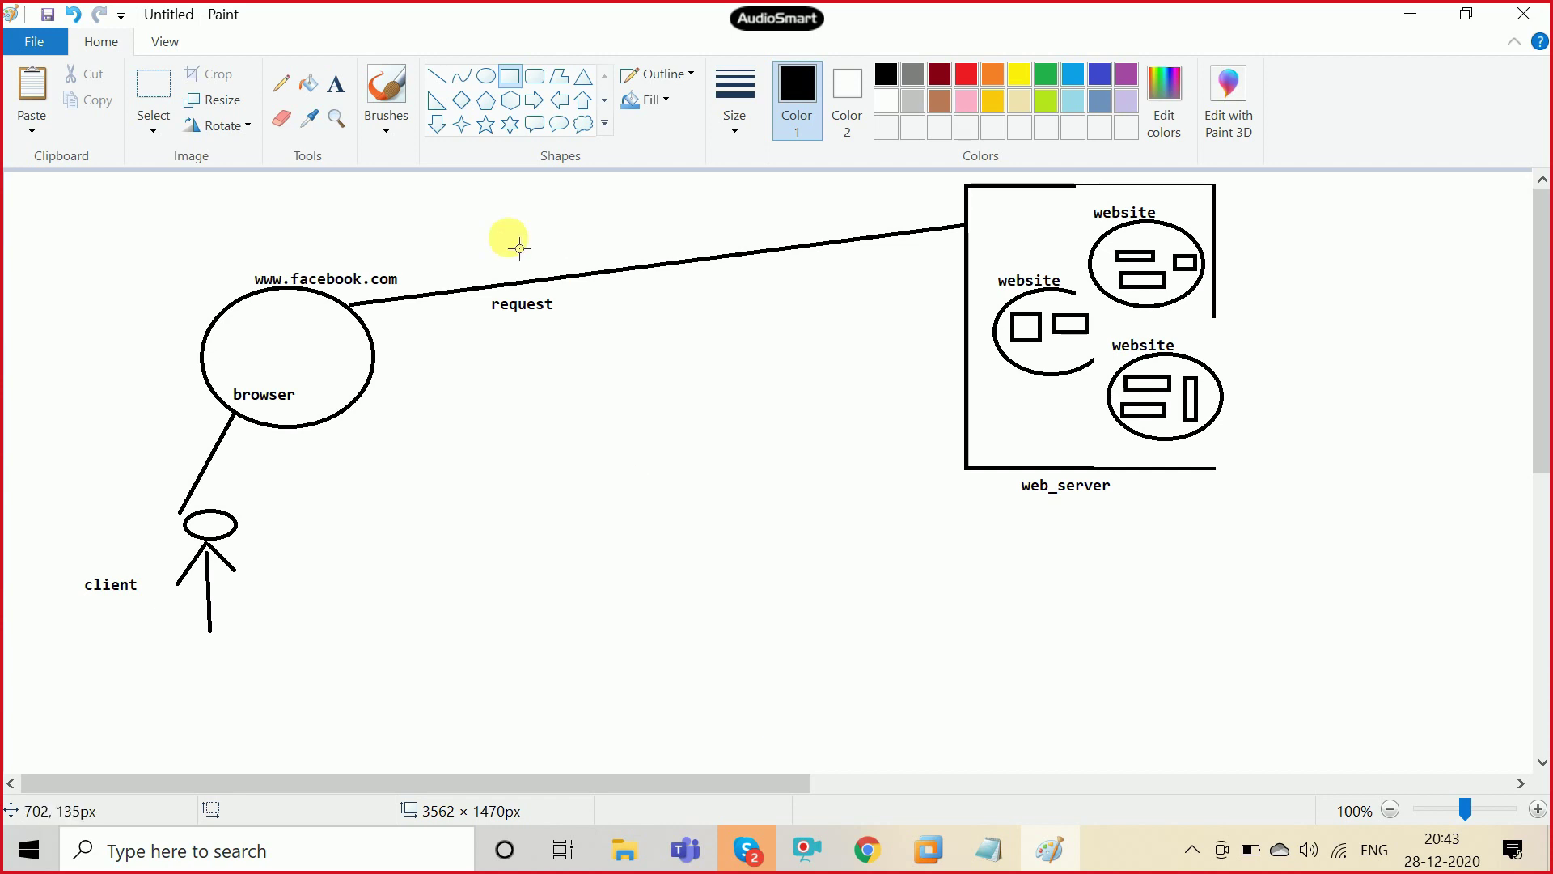
# Step: Draw a second line from web_server to the browser and label it 'response' beneath
pyautogui.click(441, 79)
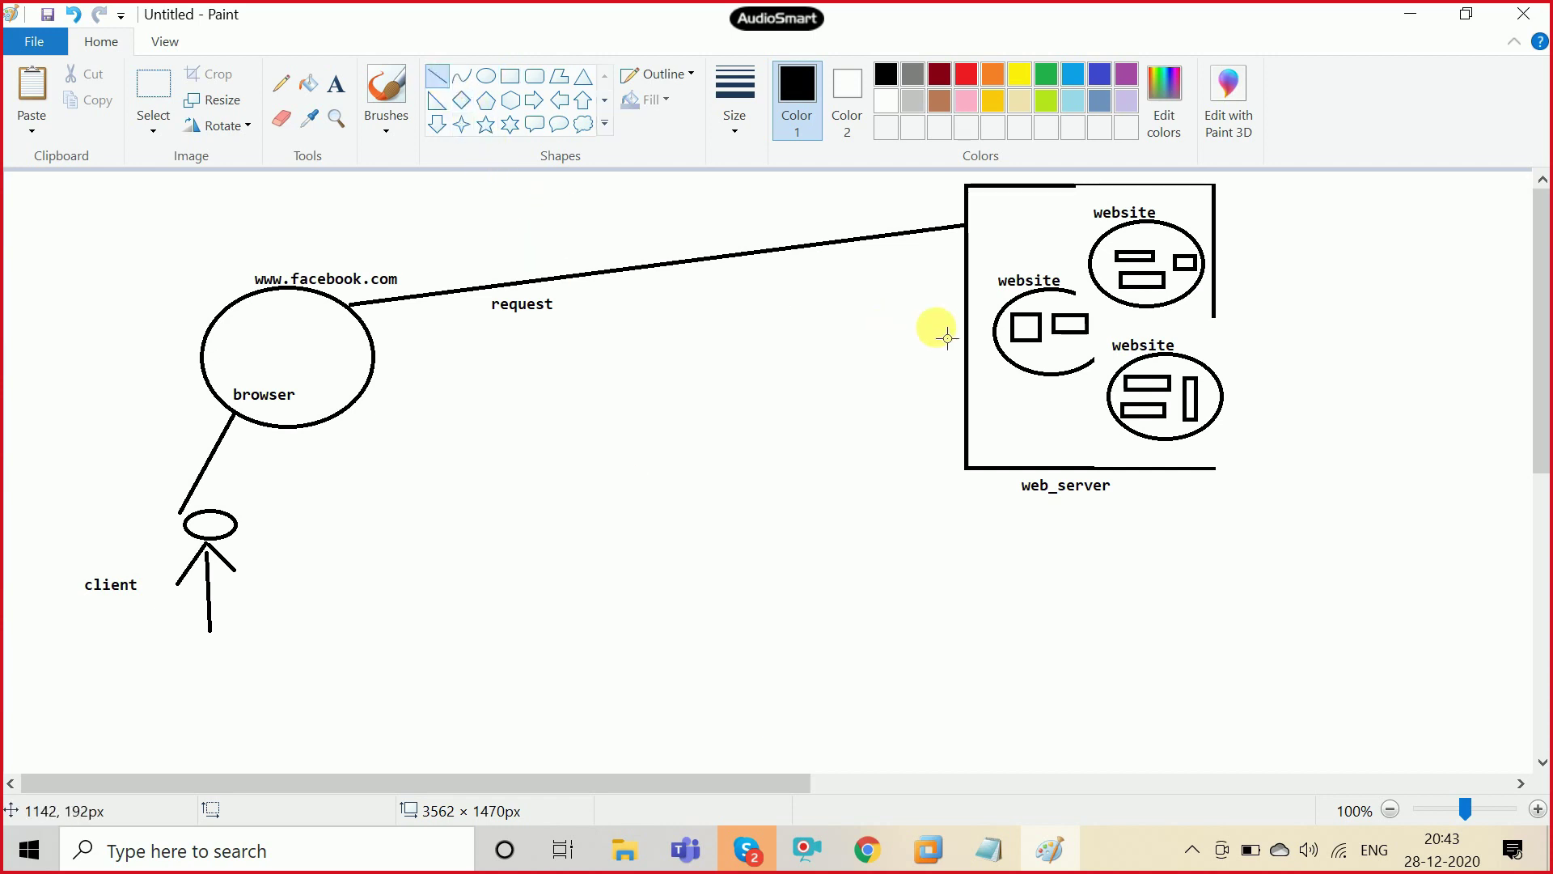
pyautogui.moveTo(963, 231)
pyautogui.mouseDown()
pyautogui.moveTo(414, 421)
pyautogui.moveTo(346, 405)
pyautogui.mouseUp()
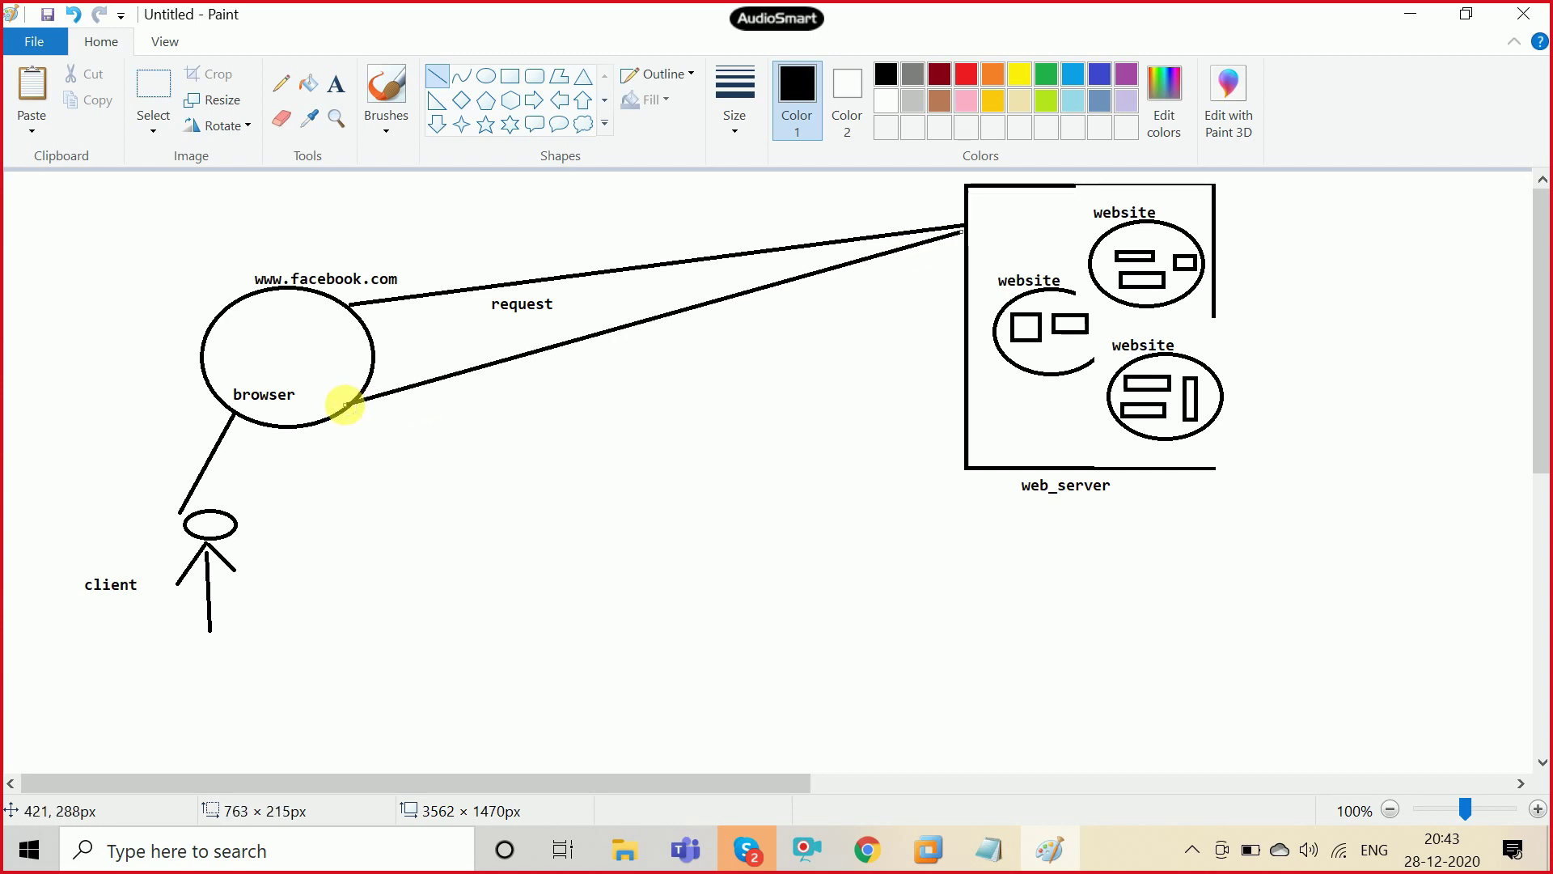
pyautogui.click(336, 85)
pyautogui.click(508, 387)
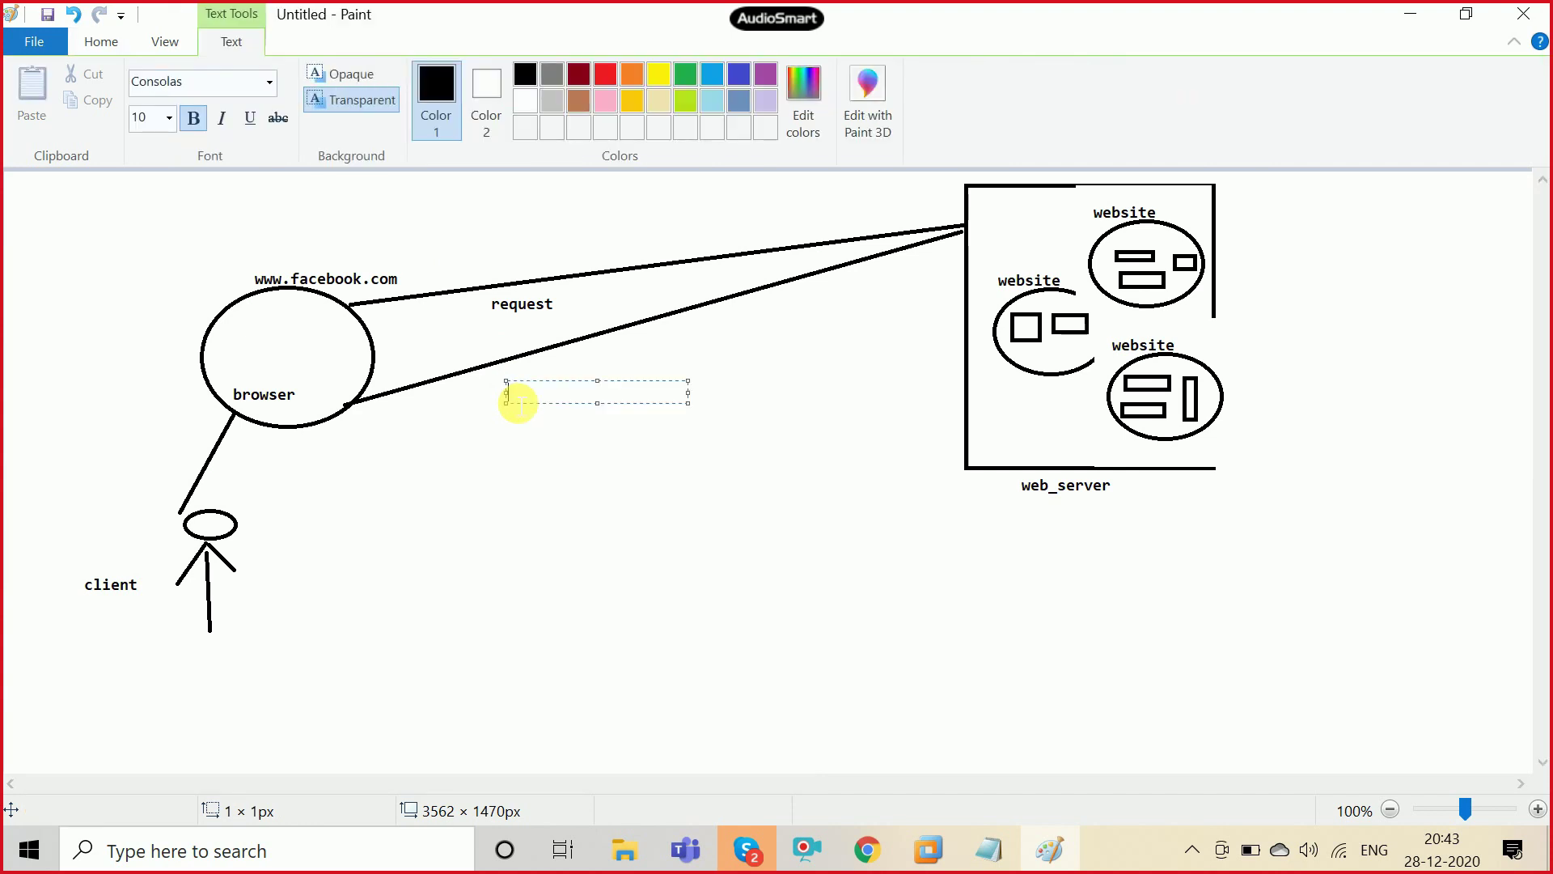
pyautogui.write('response')
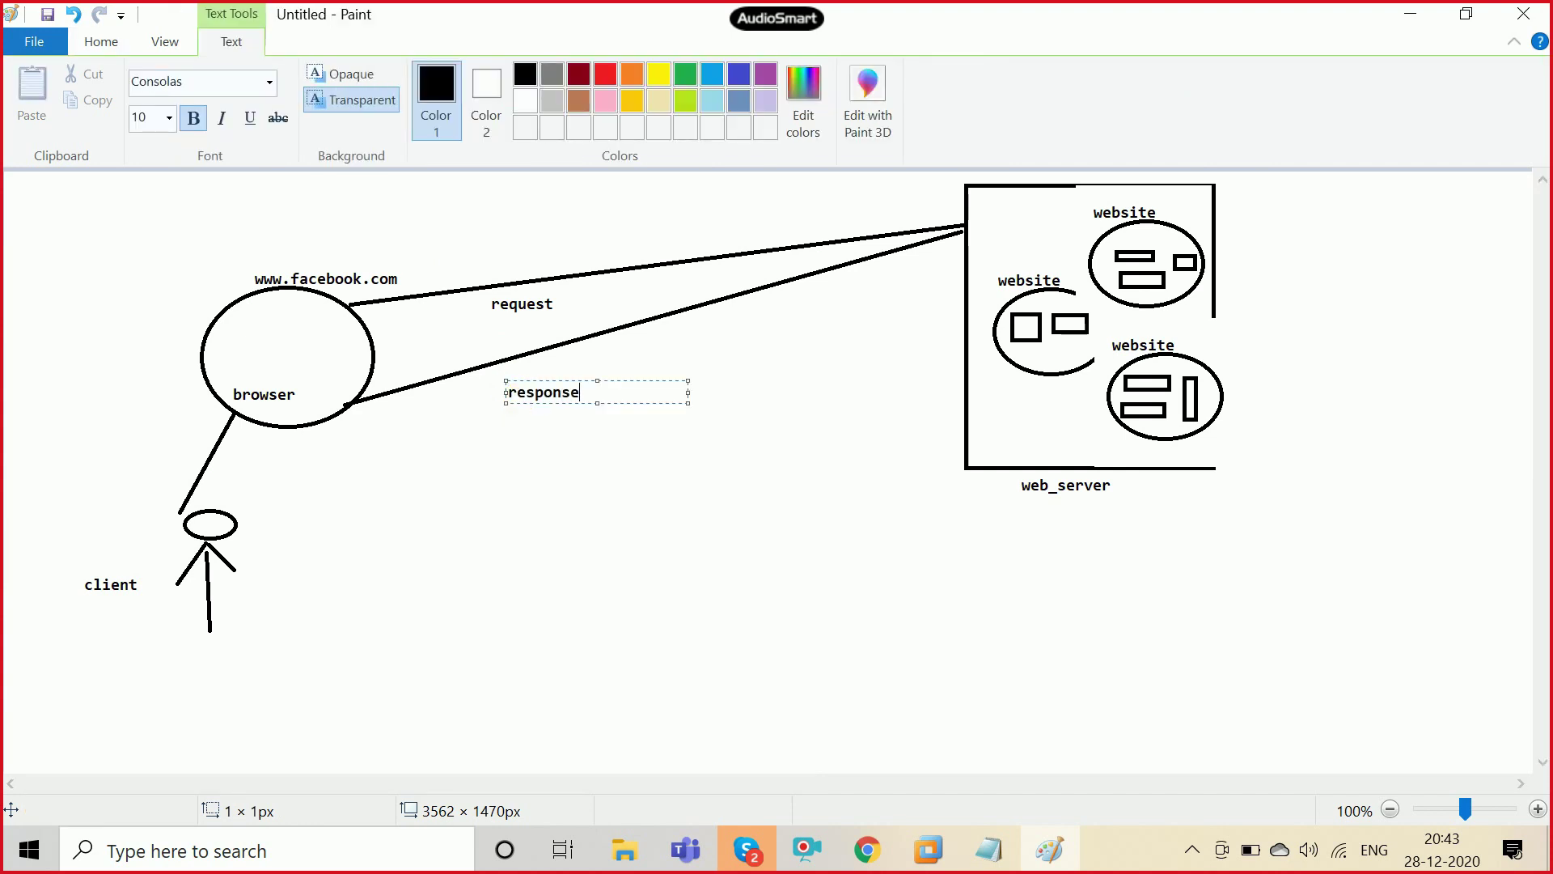
pyautogui.click(693, 374)
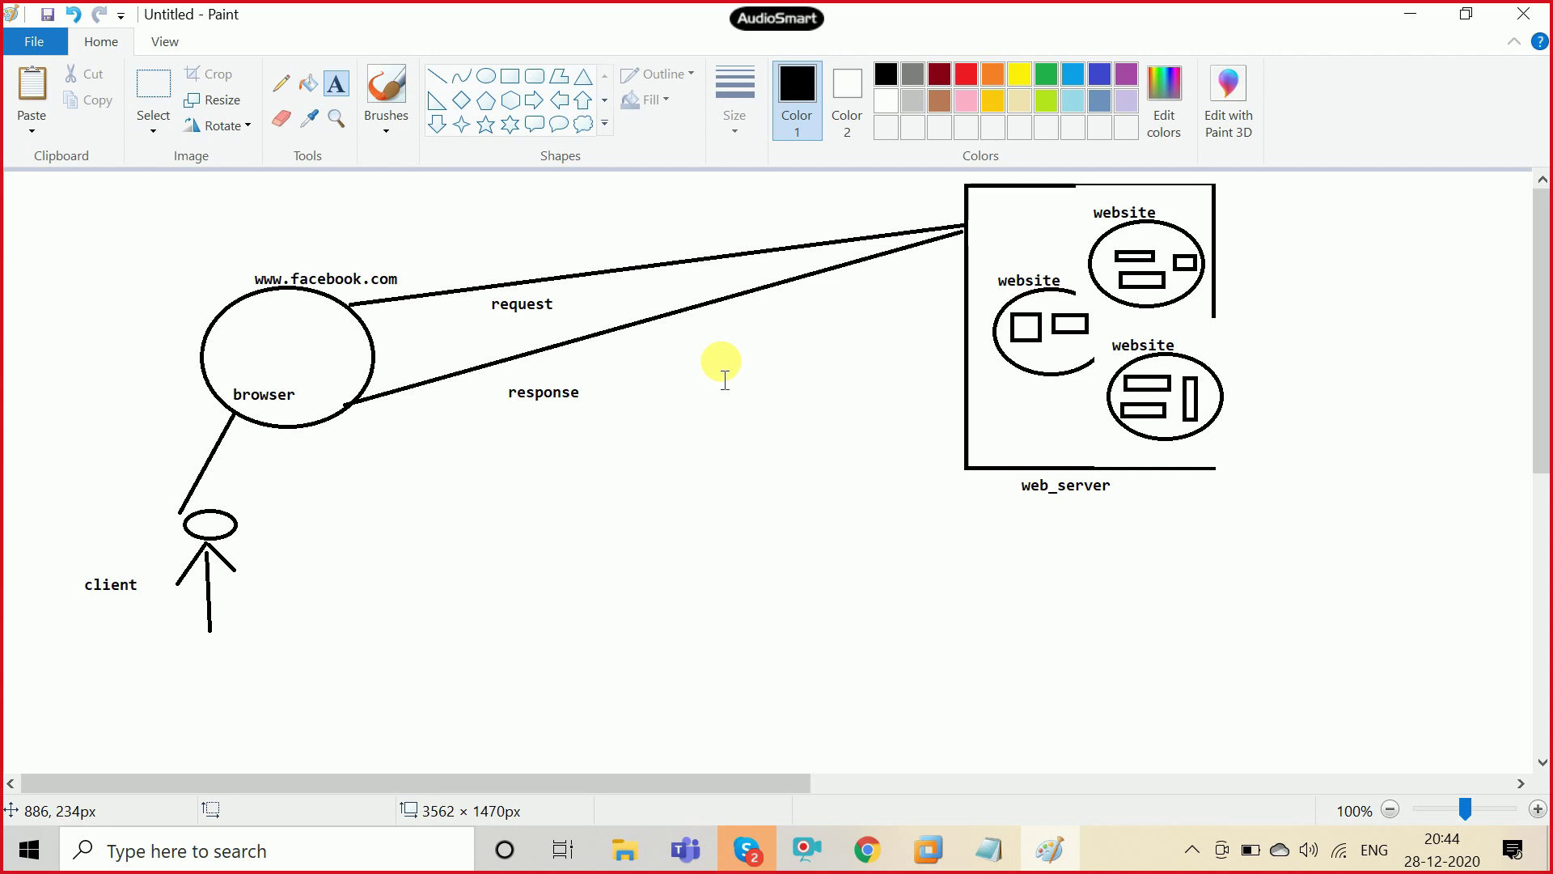
# Step: Draw the cylinder's top oval at the lower right, below the web_server box
pyautogui.click(511, 77)
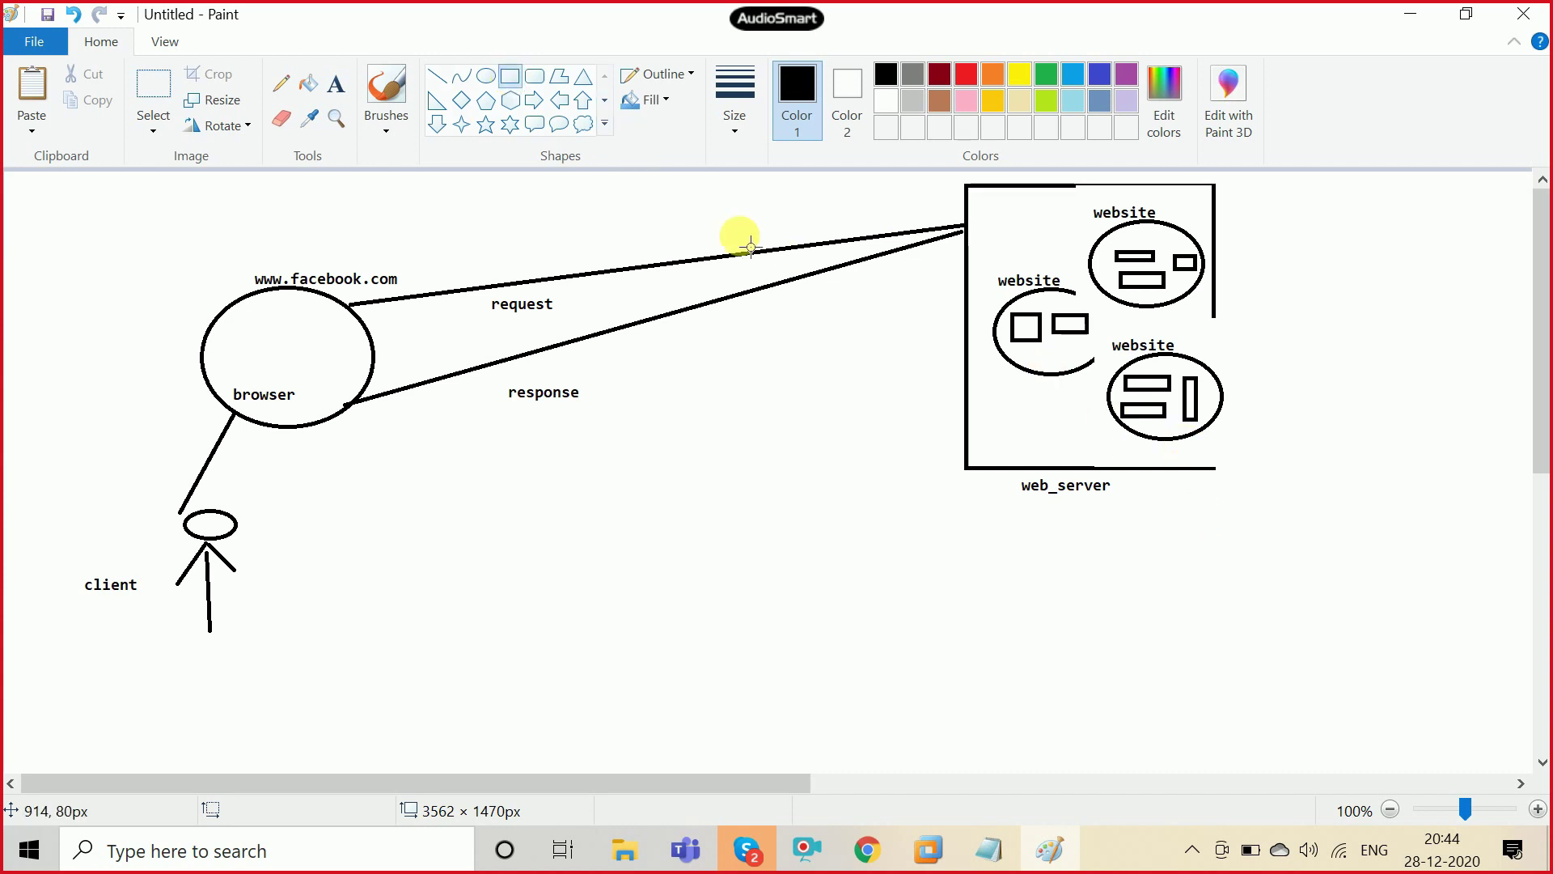
pyautogui.click(486, 81)
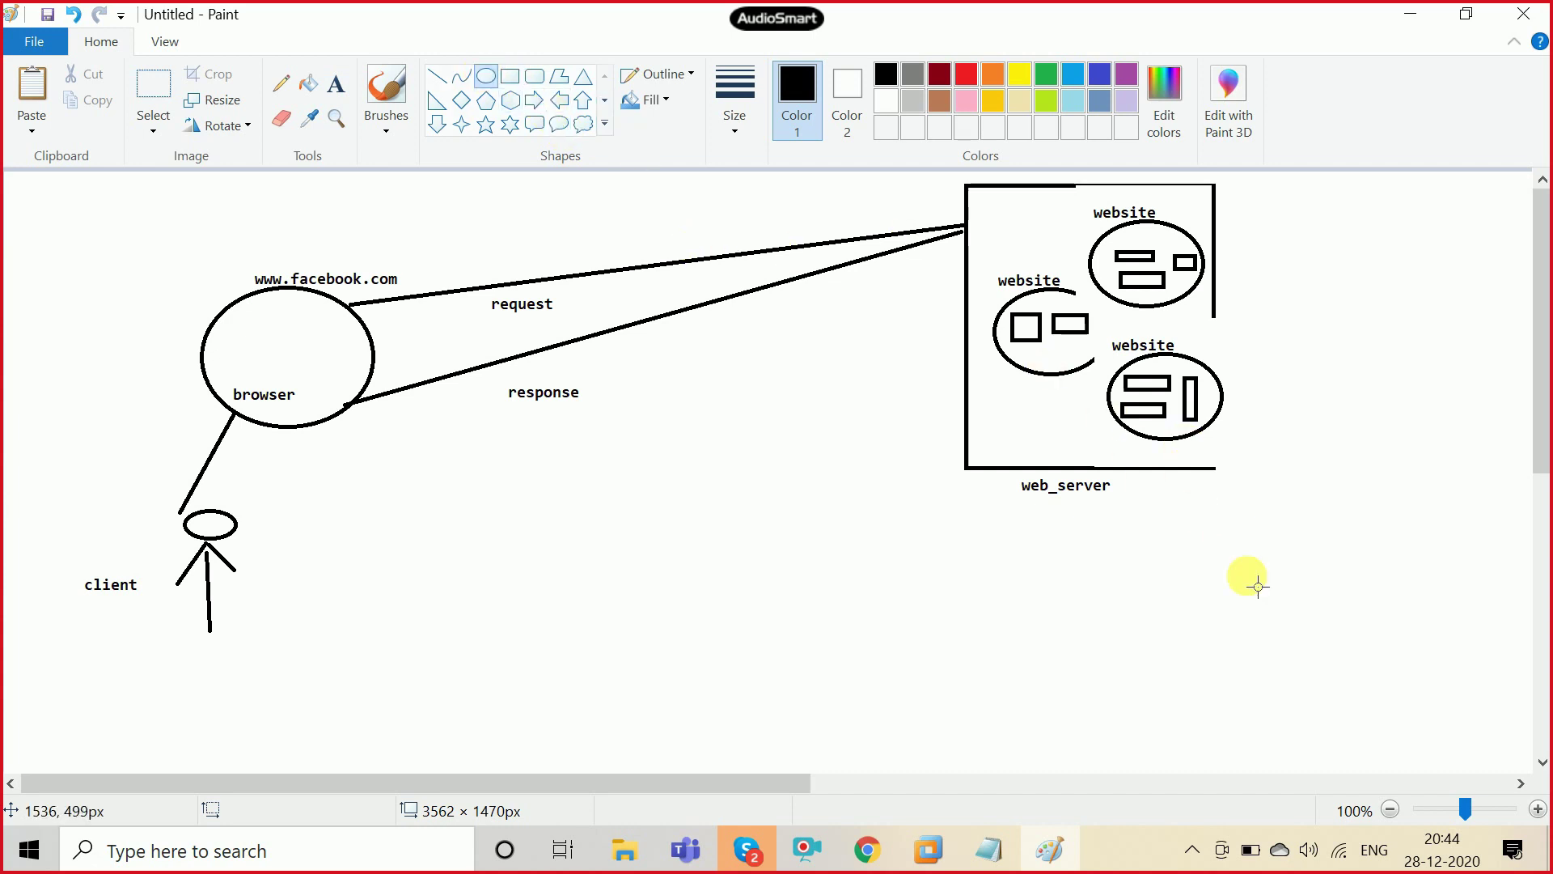
pyautogui.moveTo(1276, 531)
pyautogui.mouseDown()
pyautogui.moveTo(1292, 565)
pyautogui.moveTo(1457, 613)
pyautogui.mouseUp()
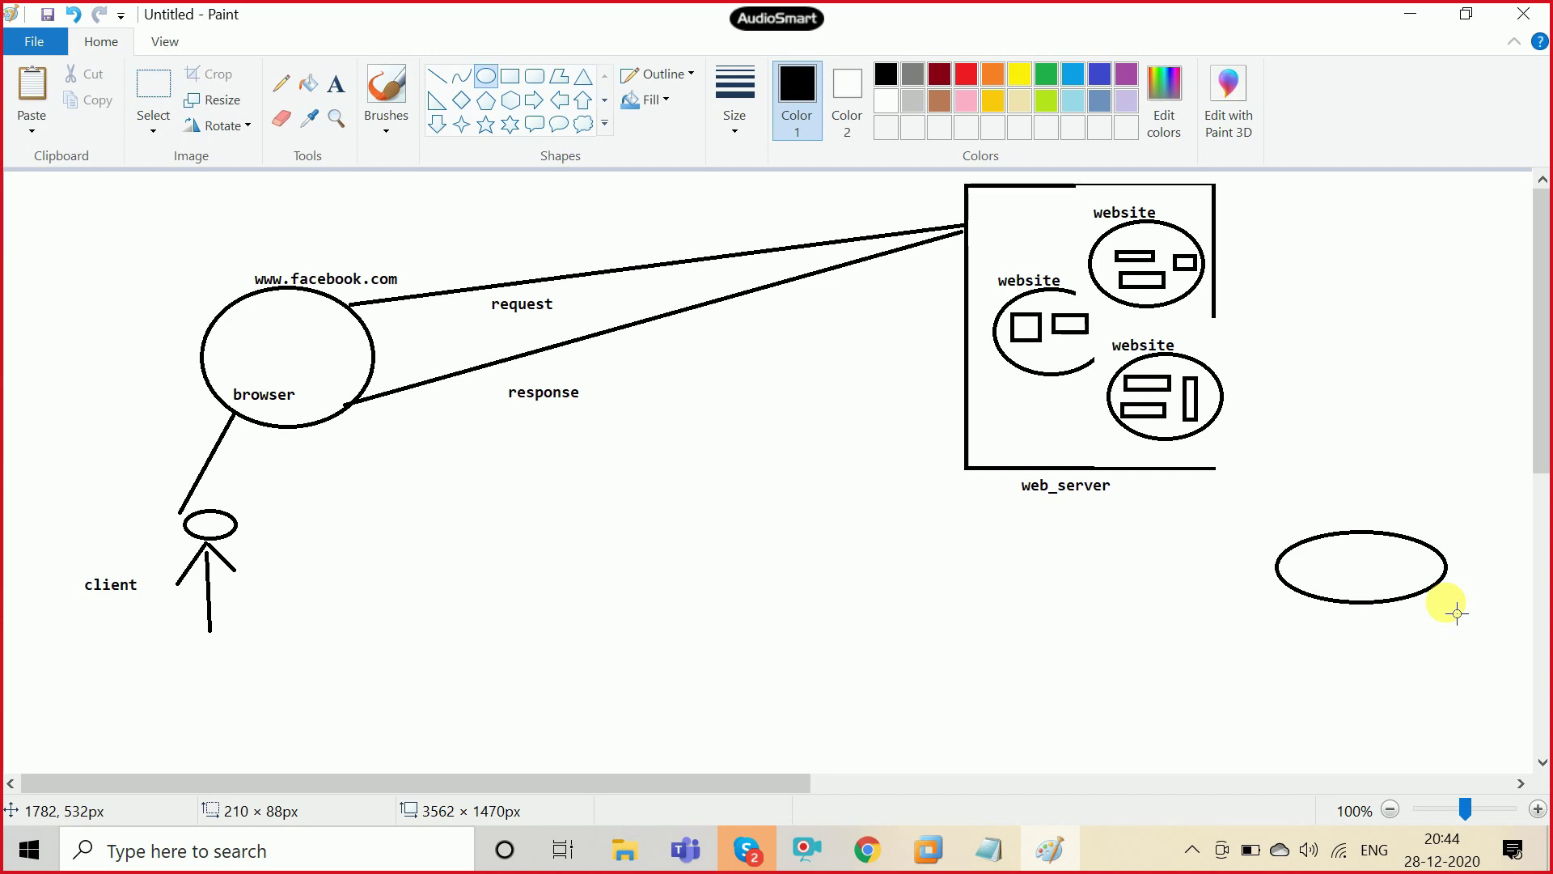
pyautogui.moveTo(1457, 613); pyautogui.dragTo(1458, 613)
pyautogui.click(1309, 678)
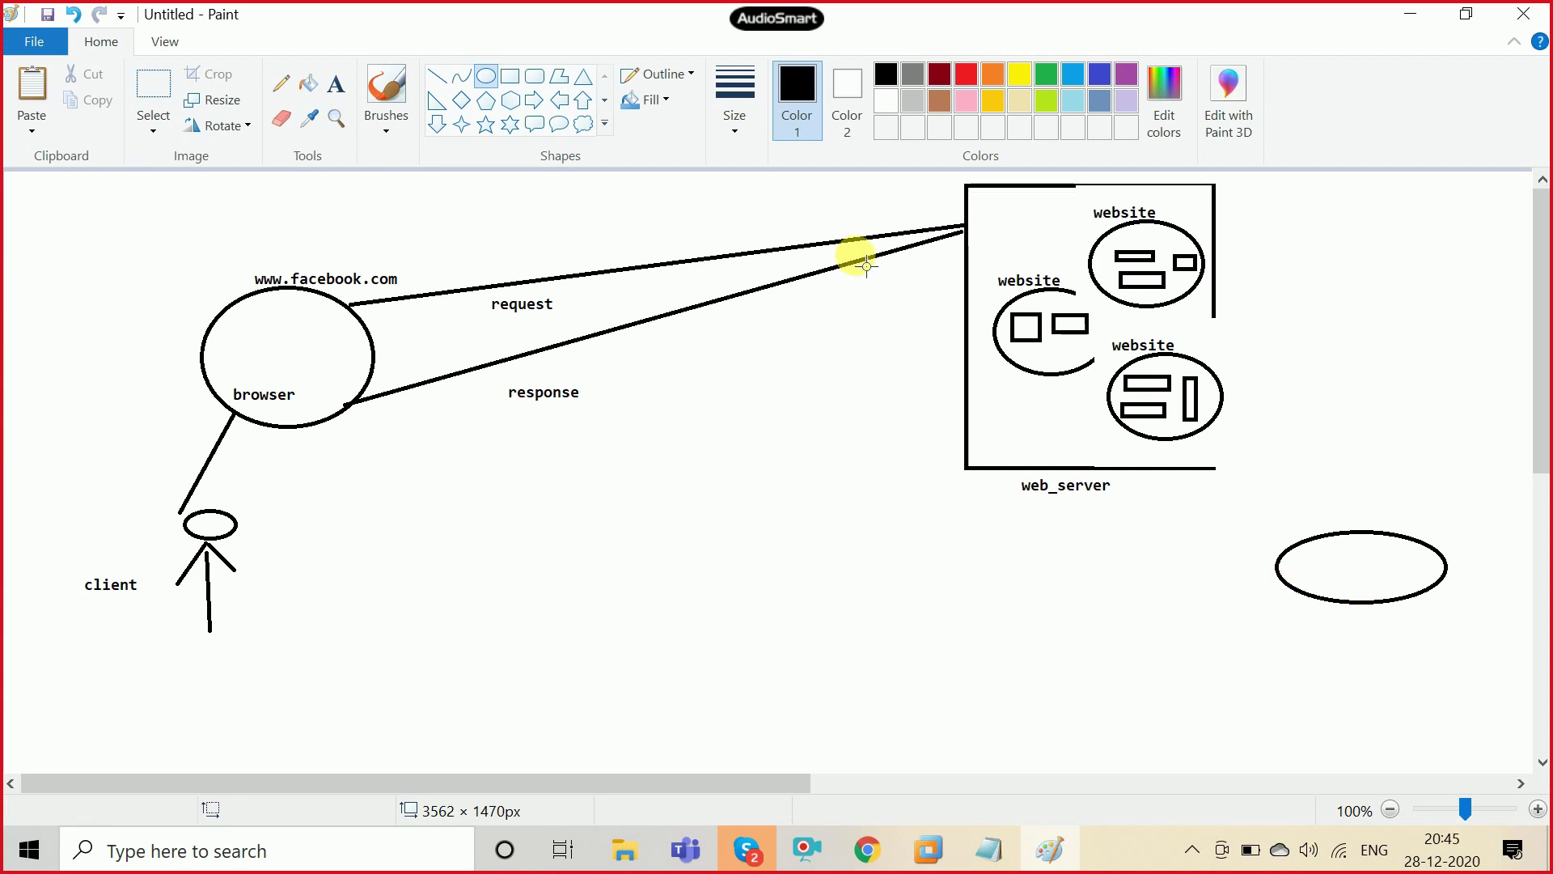
# Step: Draw a rectangle beneath the oval as the cylinder's body
pyautogui.click(508, 76)
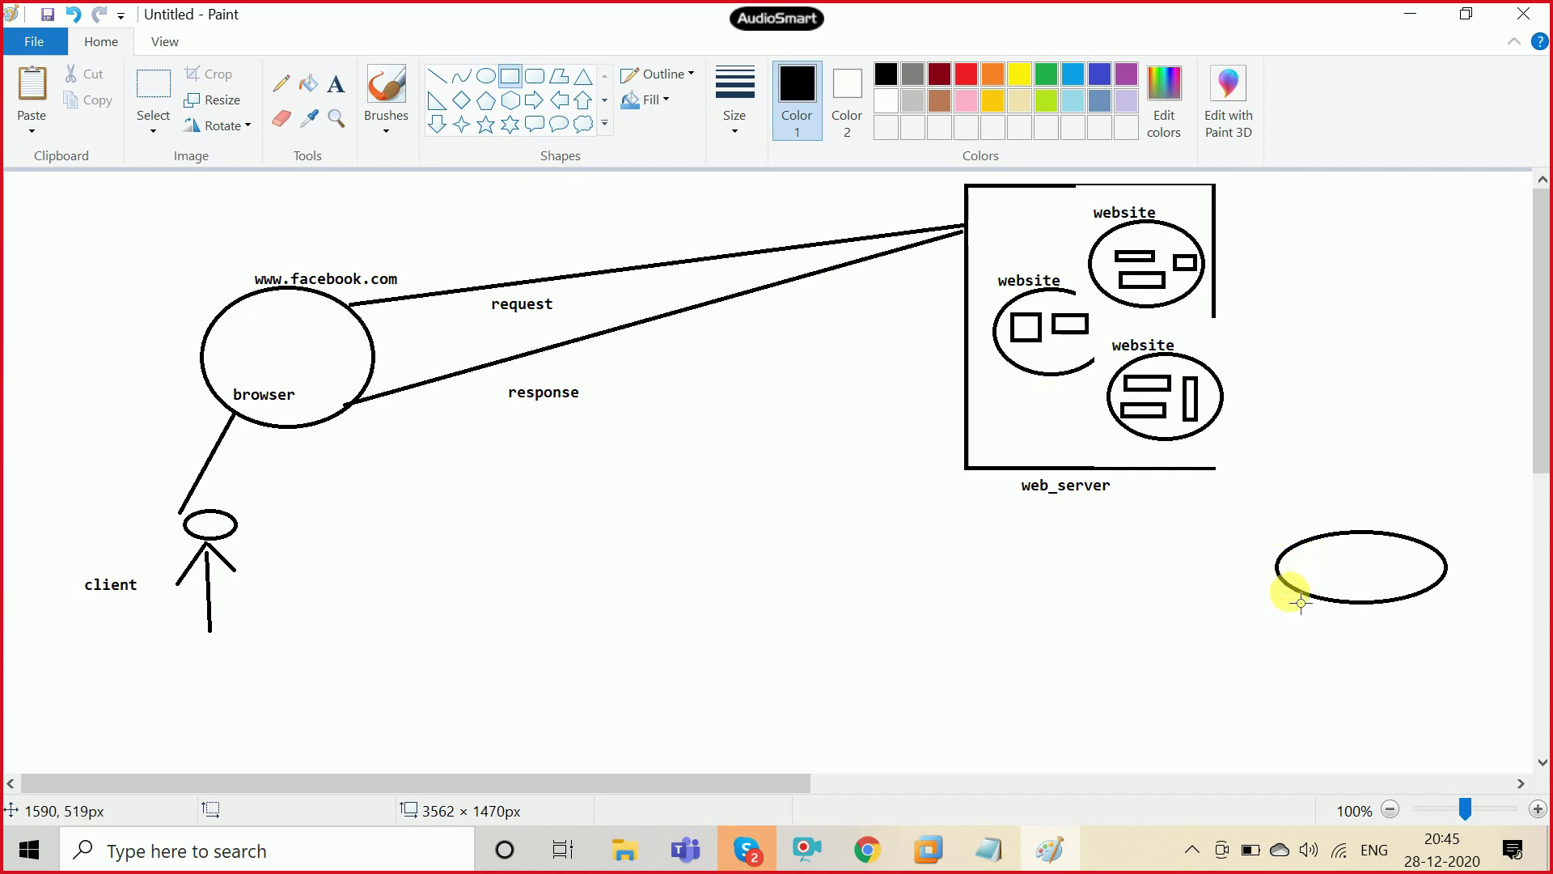
pyautogui.moveTo(1299, 600); pyautogui.dragTo(1450, 697)
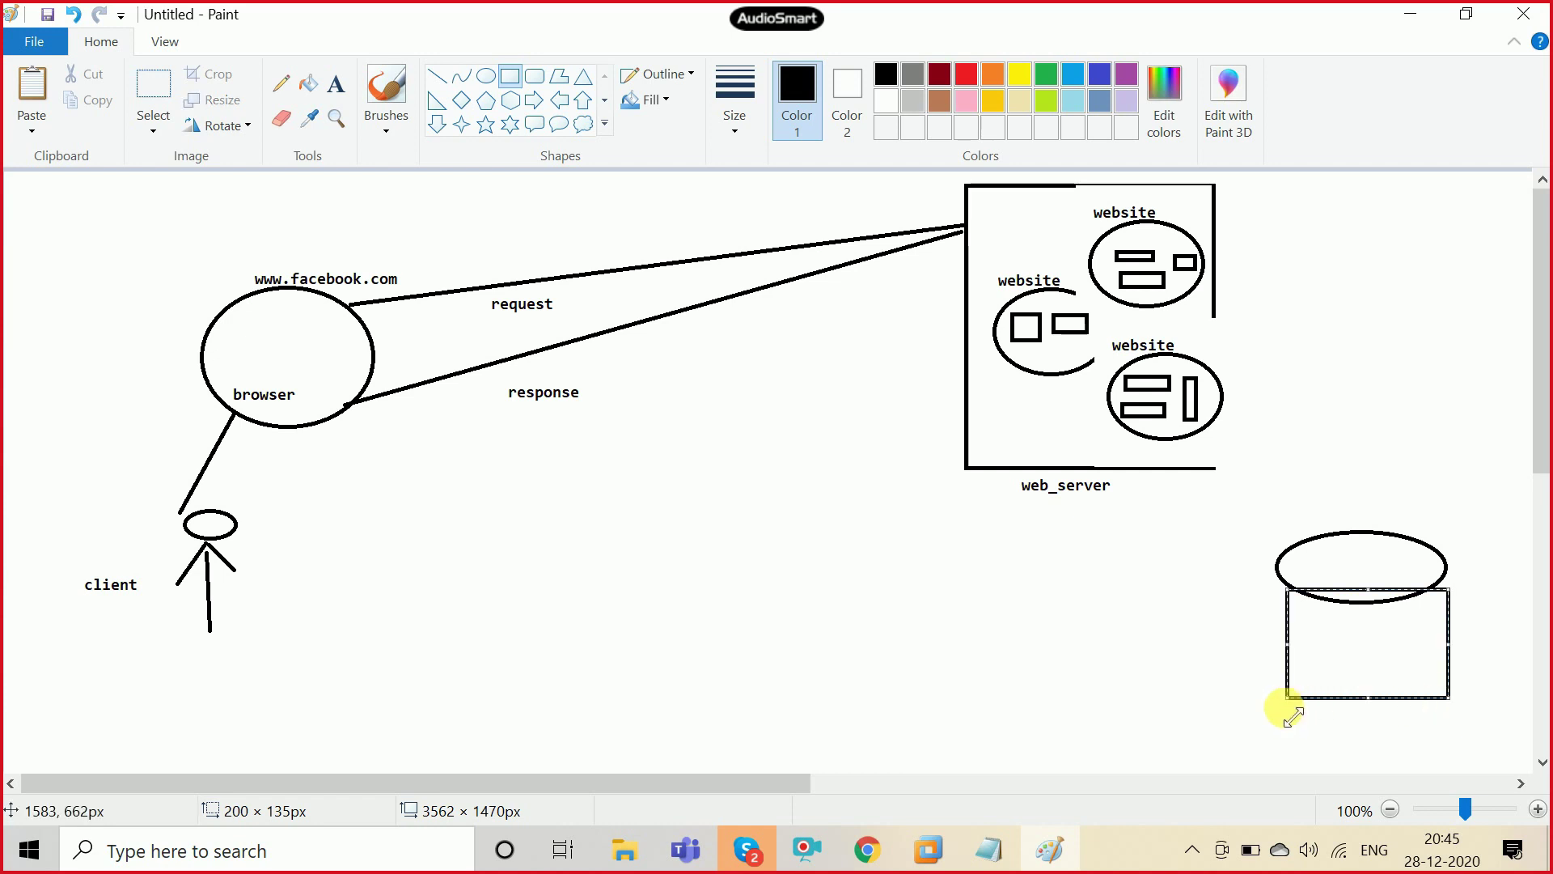
pyautogui.click(1236, 707)
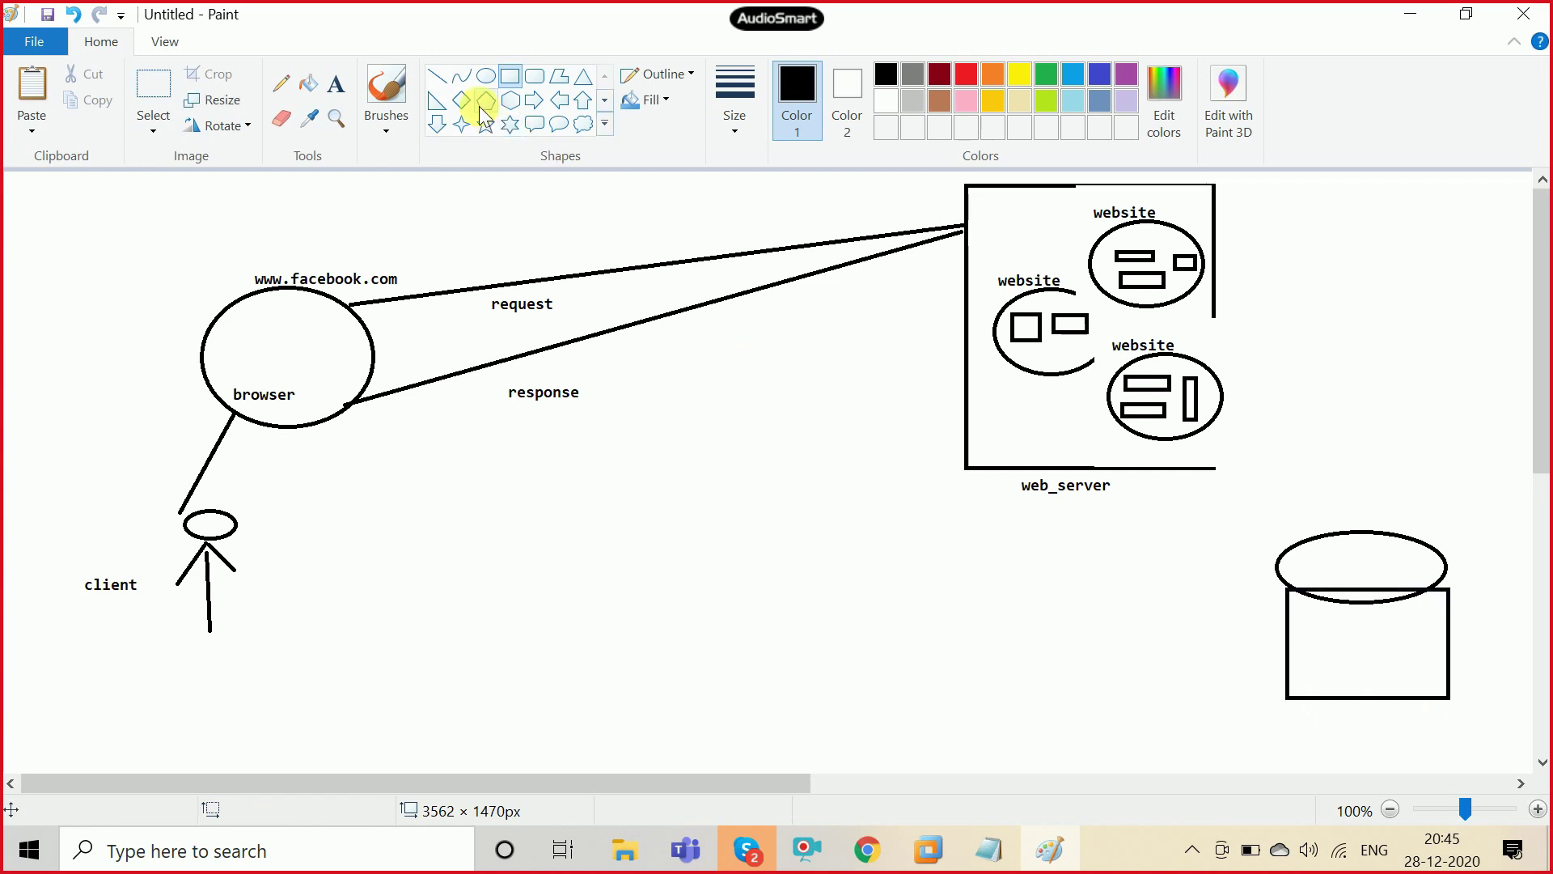
pyautogui.click(483, 74)
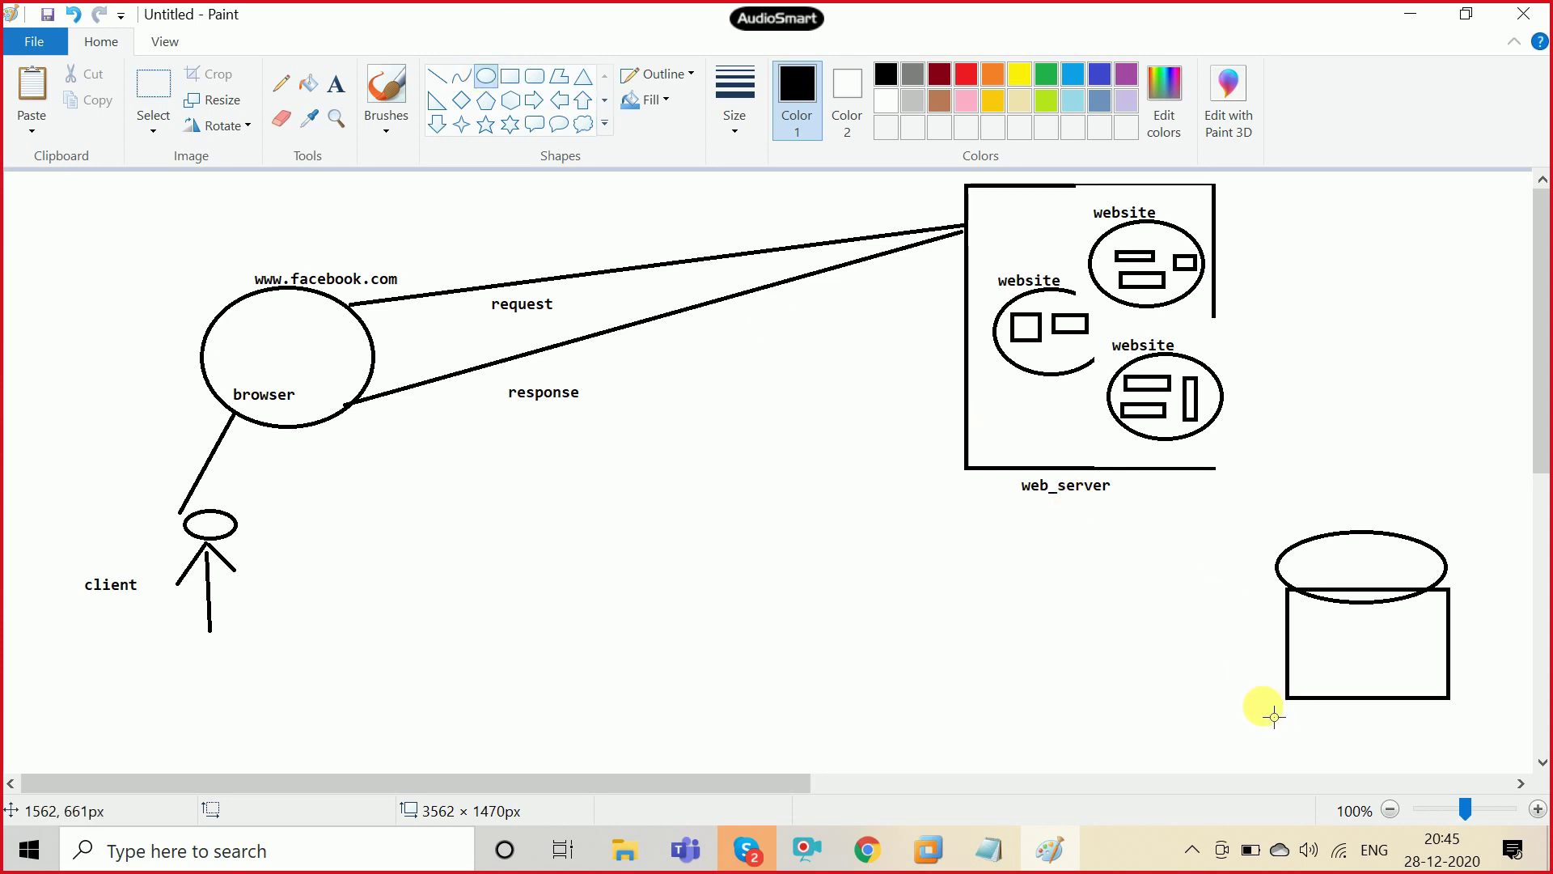
pyautogui.keyDown('ctrl'); pyautogui.scroll(1, 1286, 704); pyautogui.keyUp('ctrl')
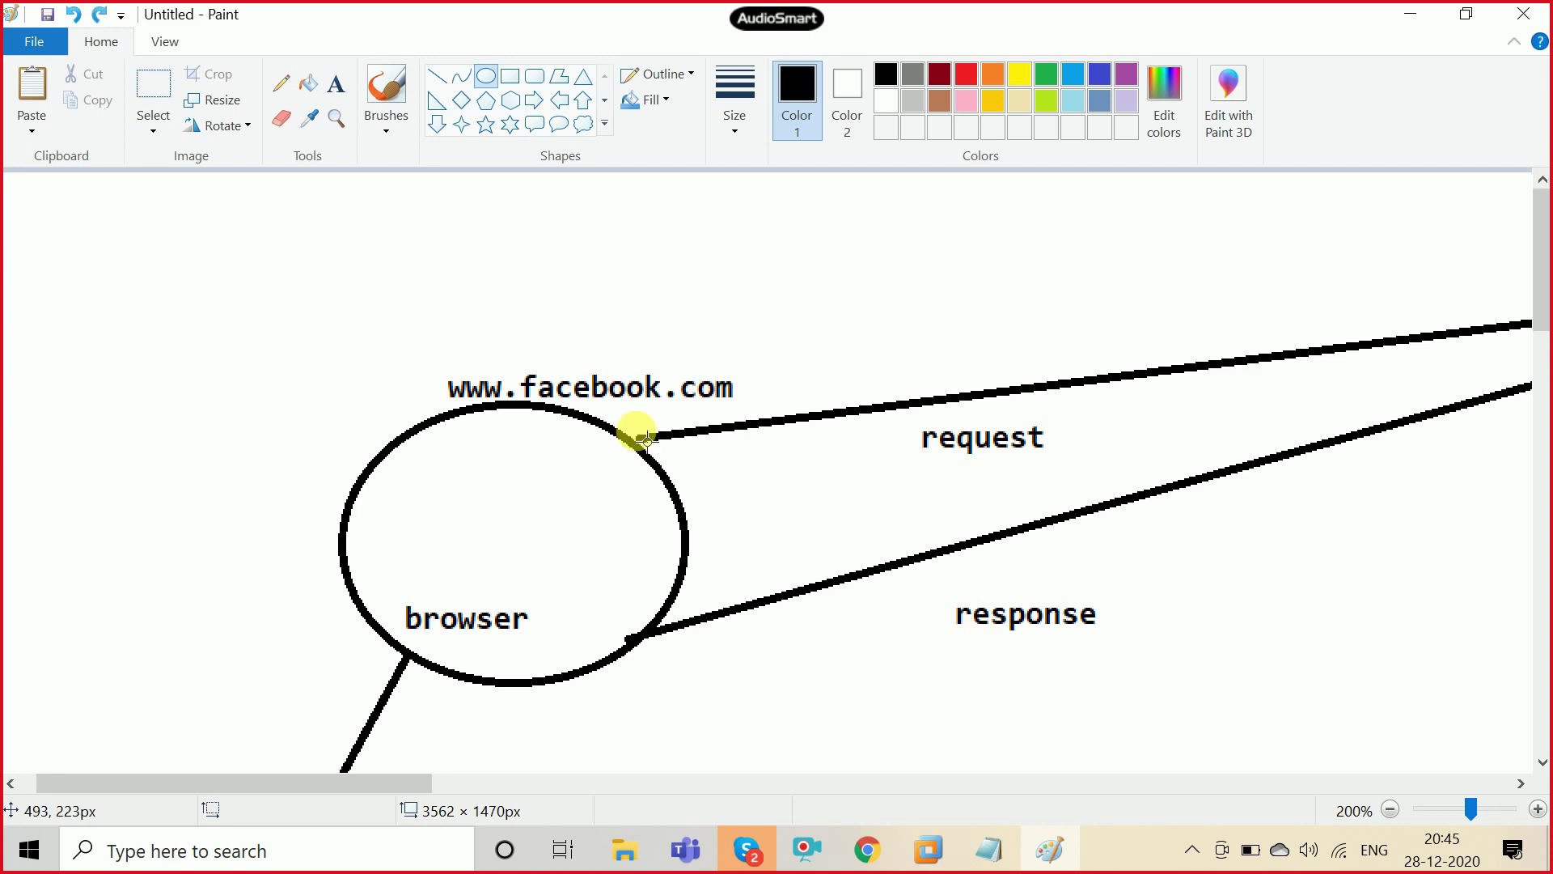
pyautogui.click(1390, 809)
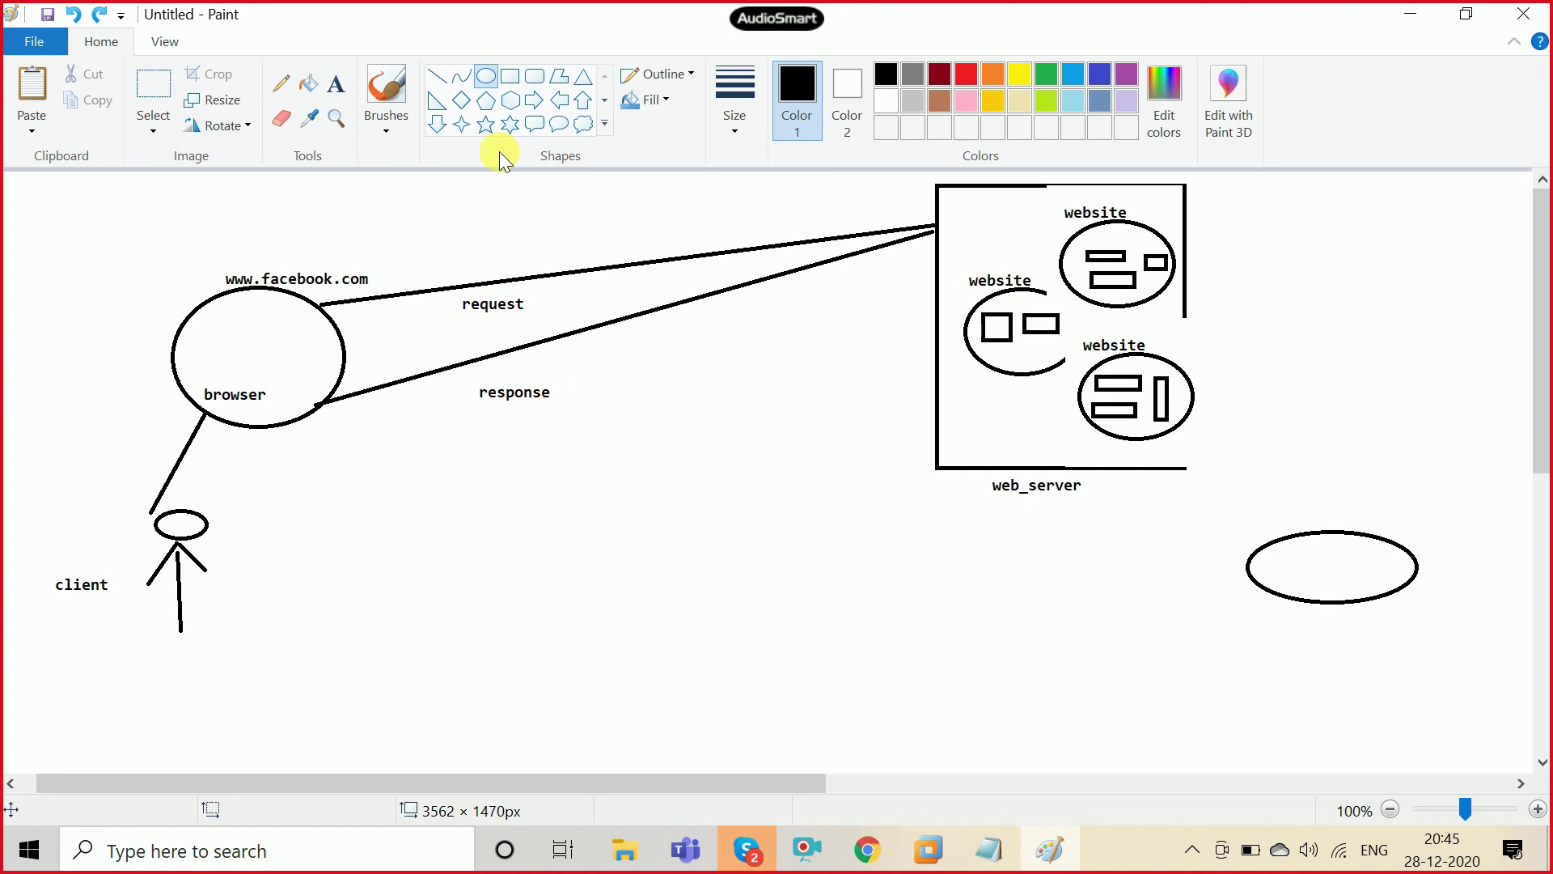
pyautogui.hotkey('ctrl', 'y')
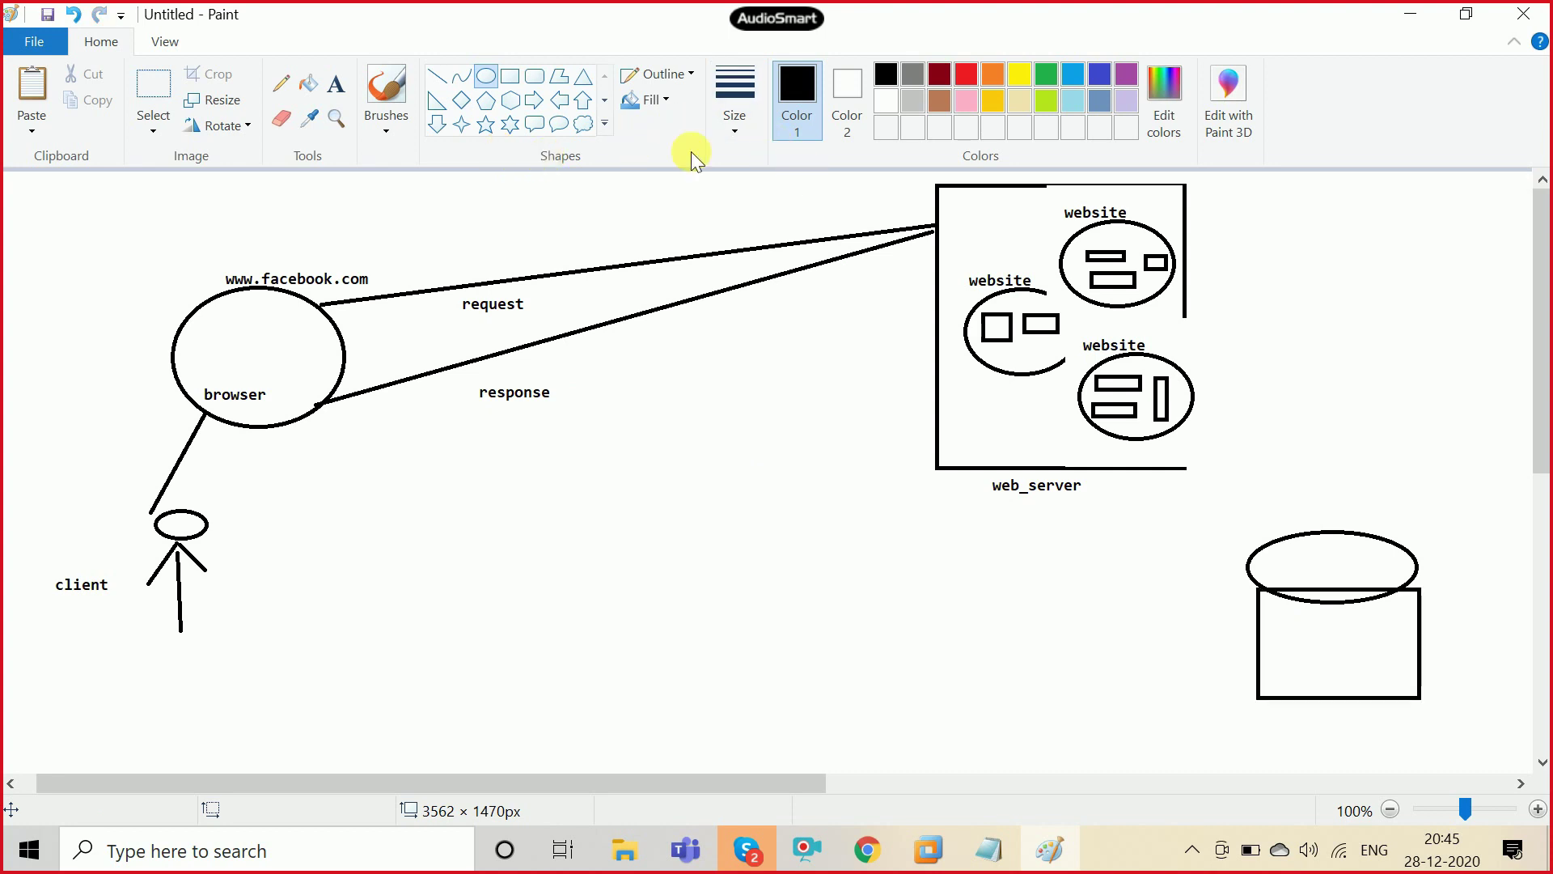
pyautogui.click(485, 76)
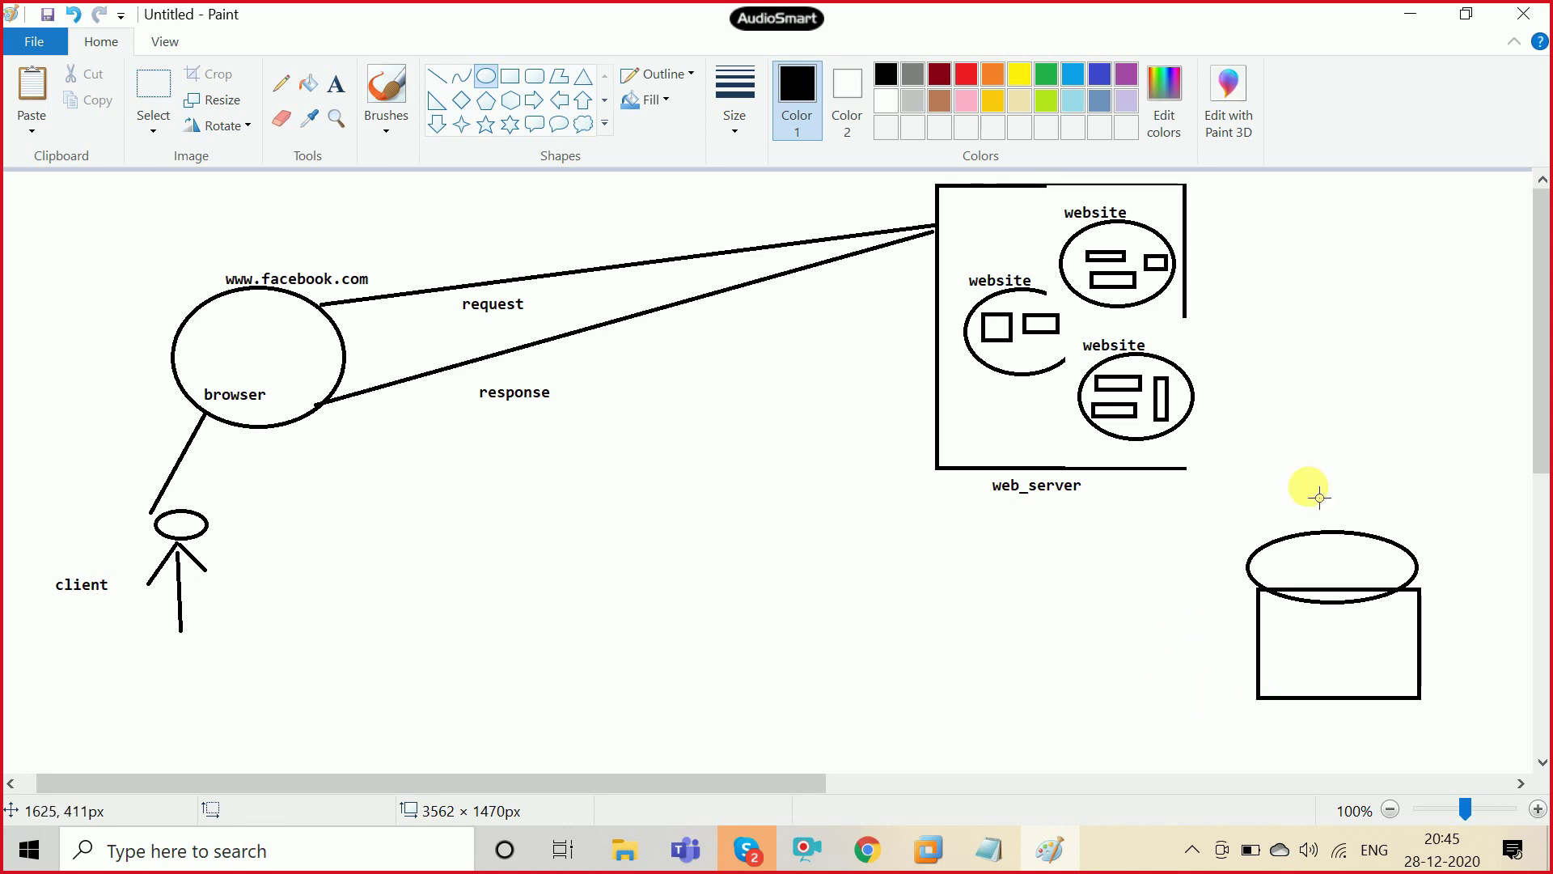
pyautogui.click(864, 857)
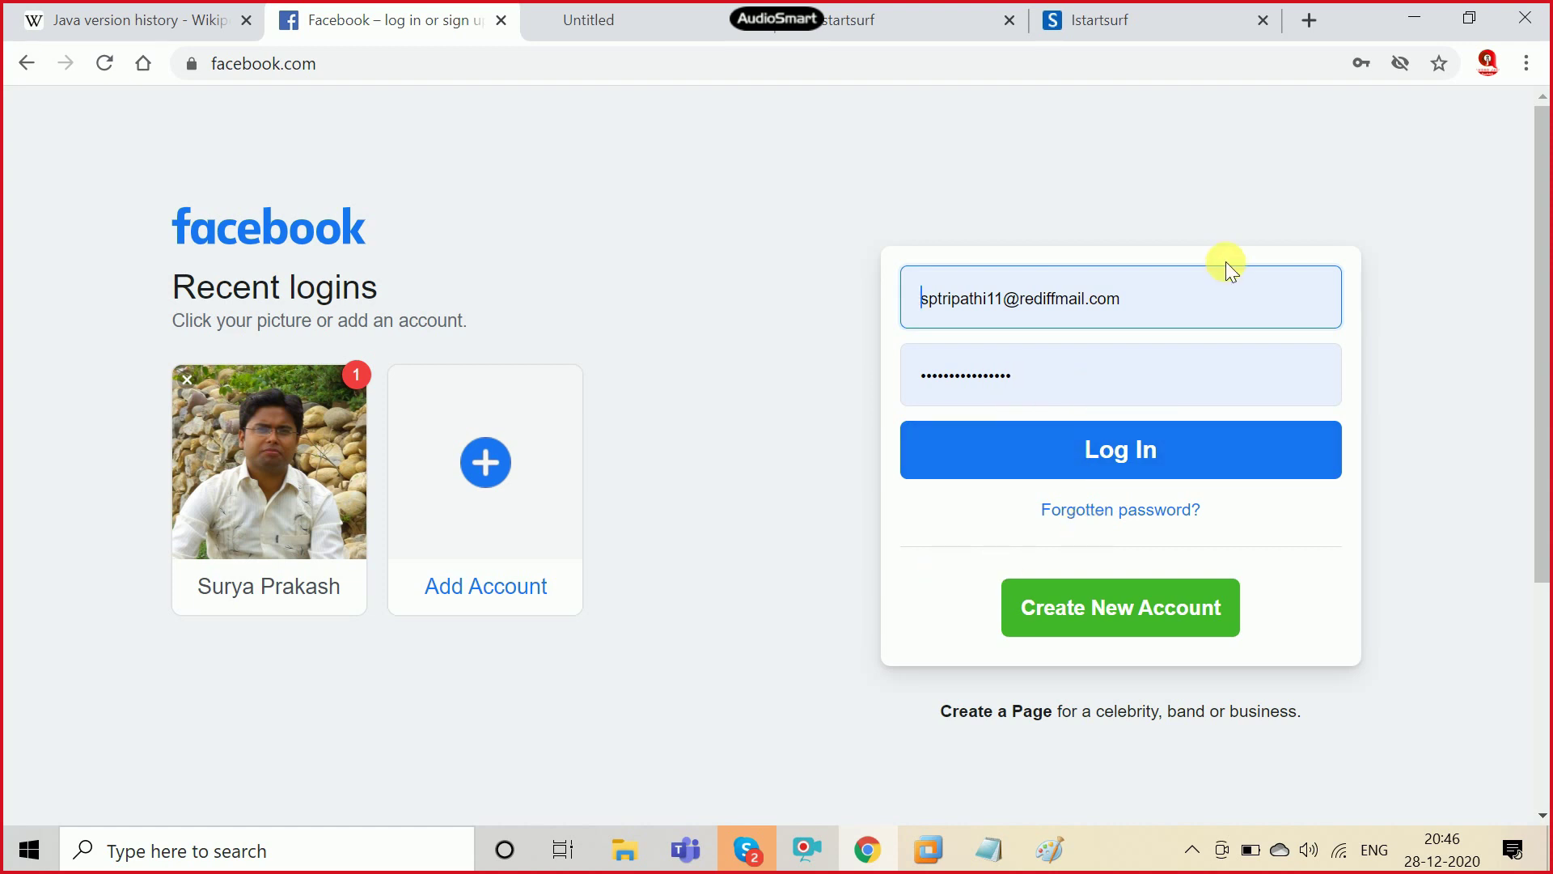
pyautogui.click(1408, 23)
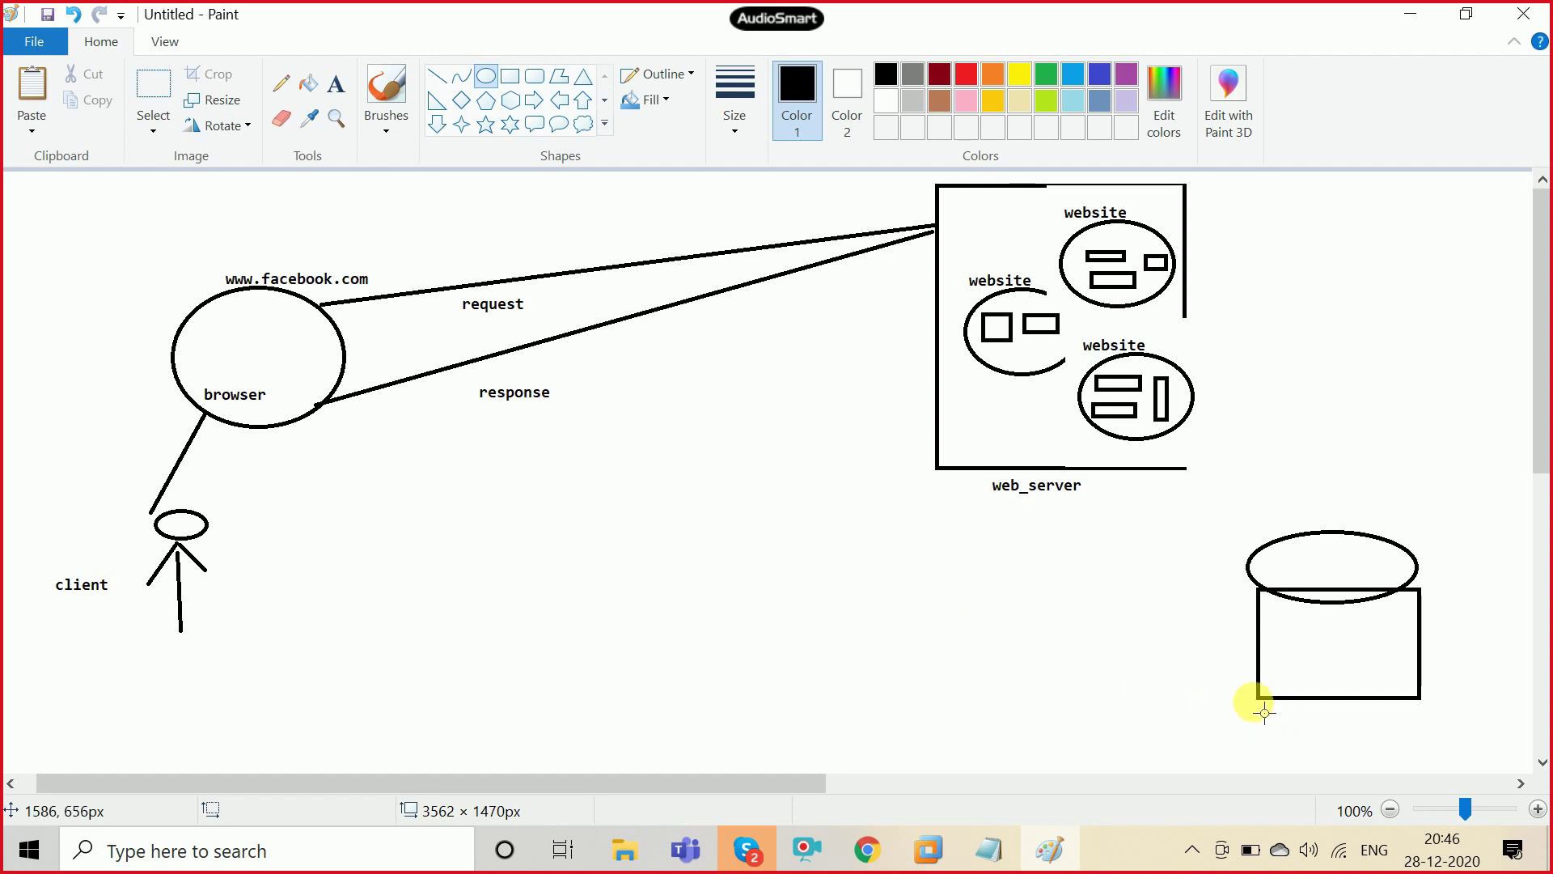
# Step: Draw a wide base oval under the rectangle to close the database cylinder
pyautogui.moveTo(1232, 704); pyautogui.dragTo(1445, 748)
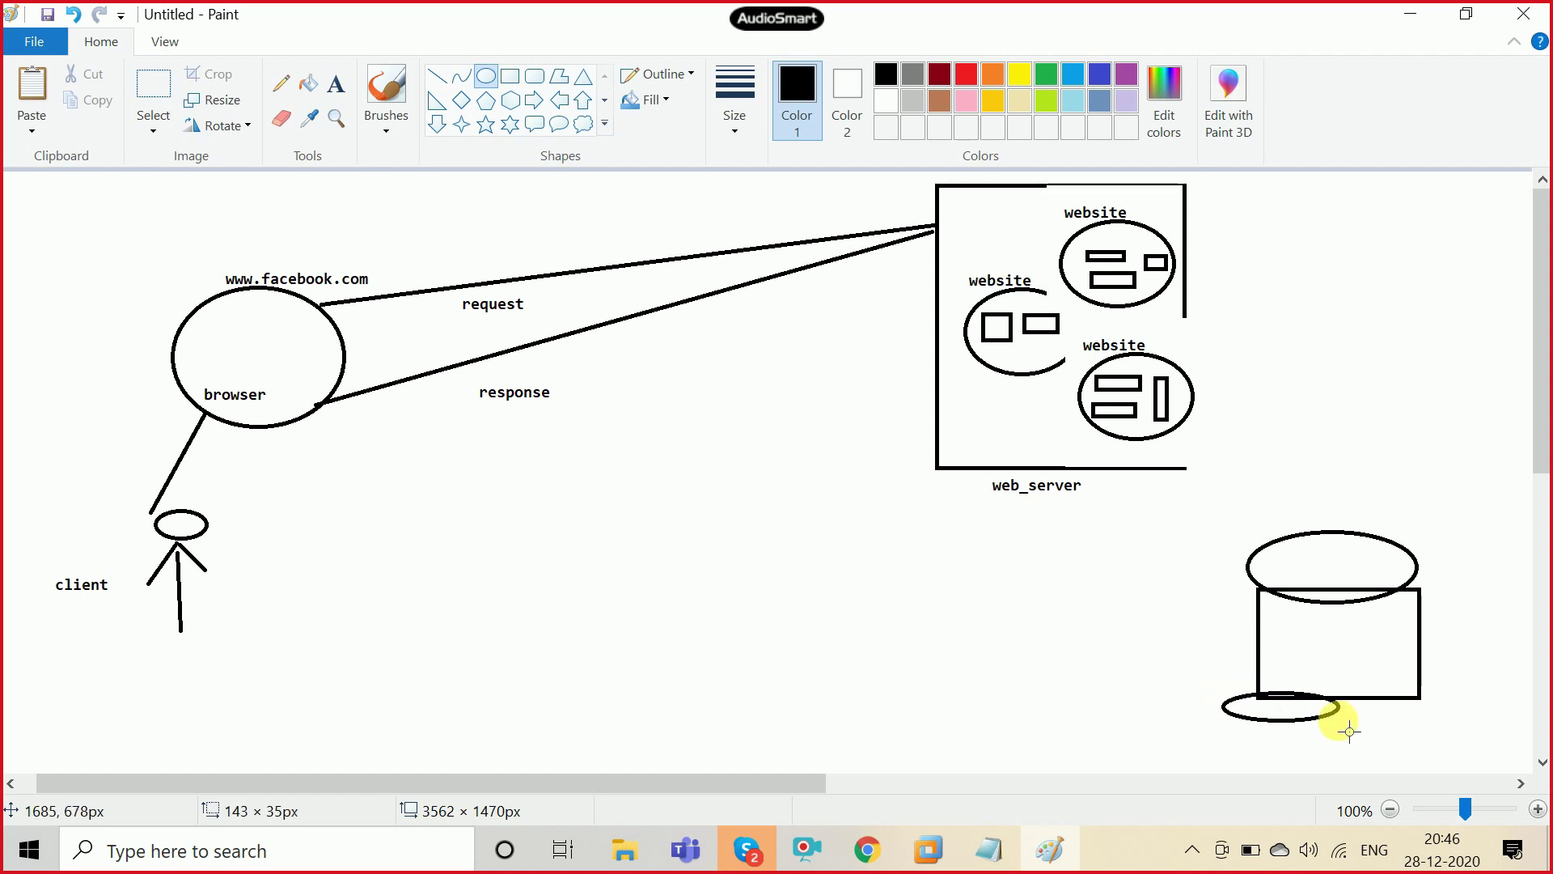
pyautogui.moveTo(1446, 749); pyautogui.dragTo(1468, 740)
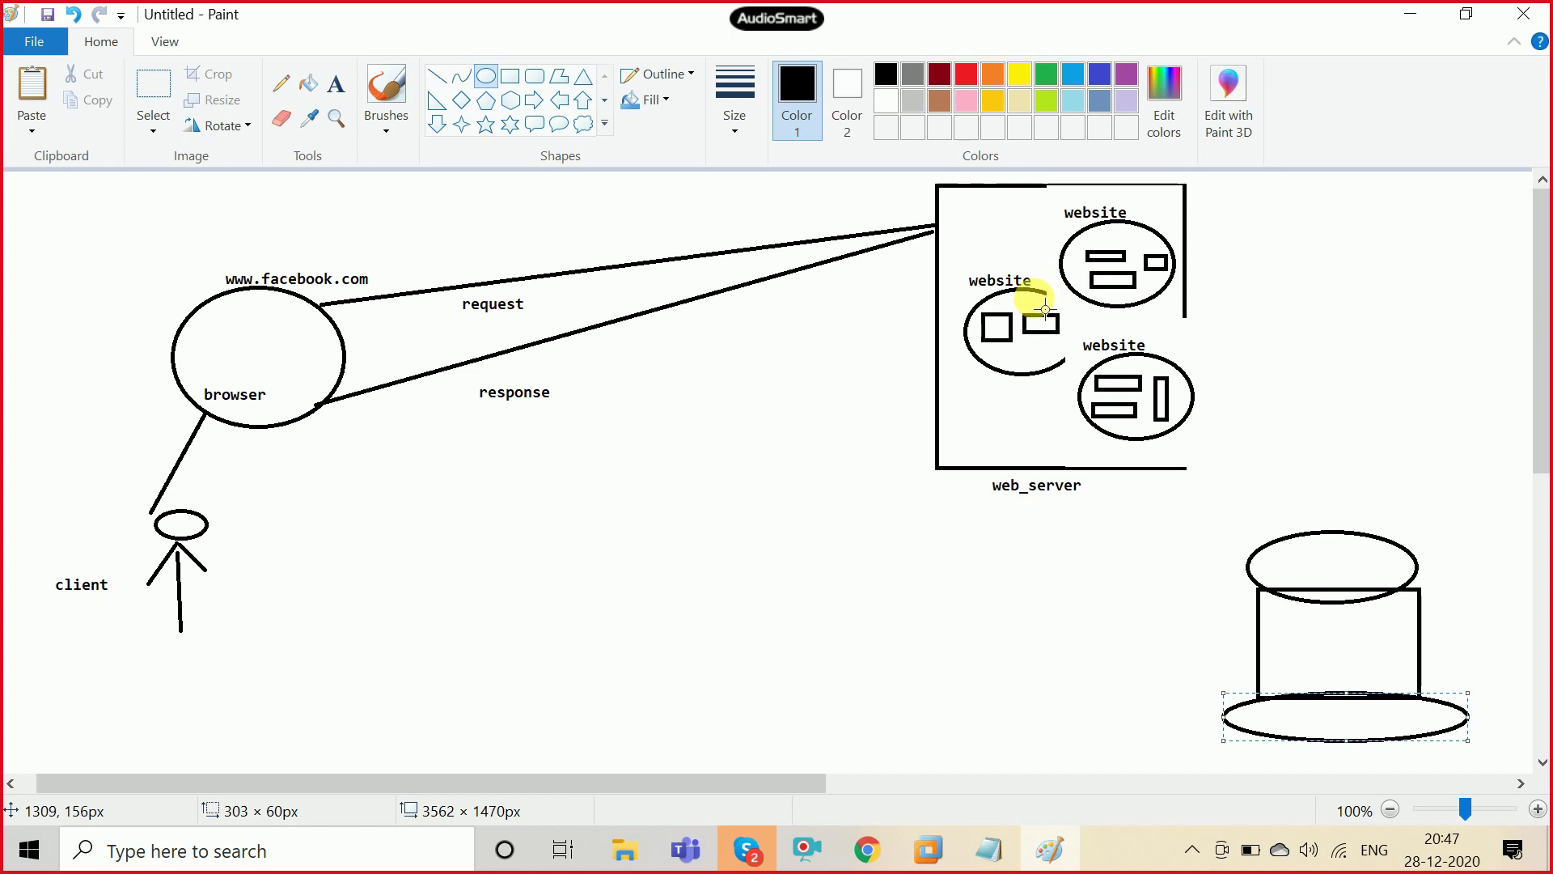
pyautogui.click(437, 78)
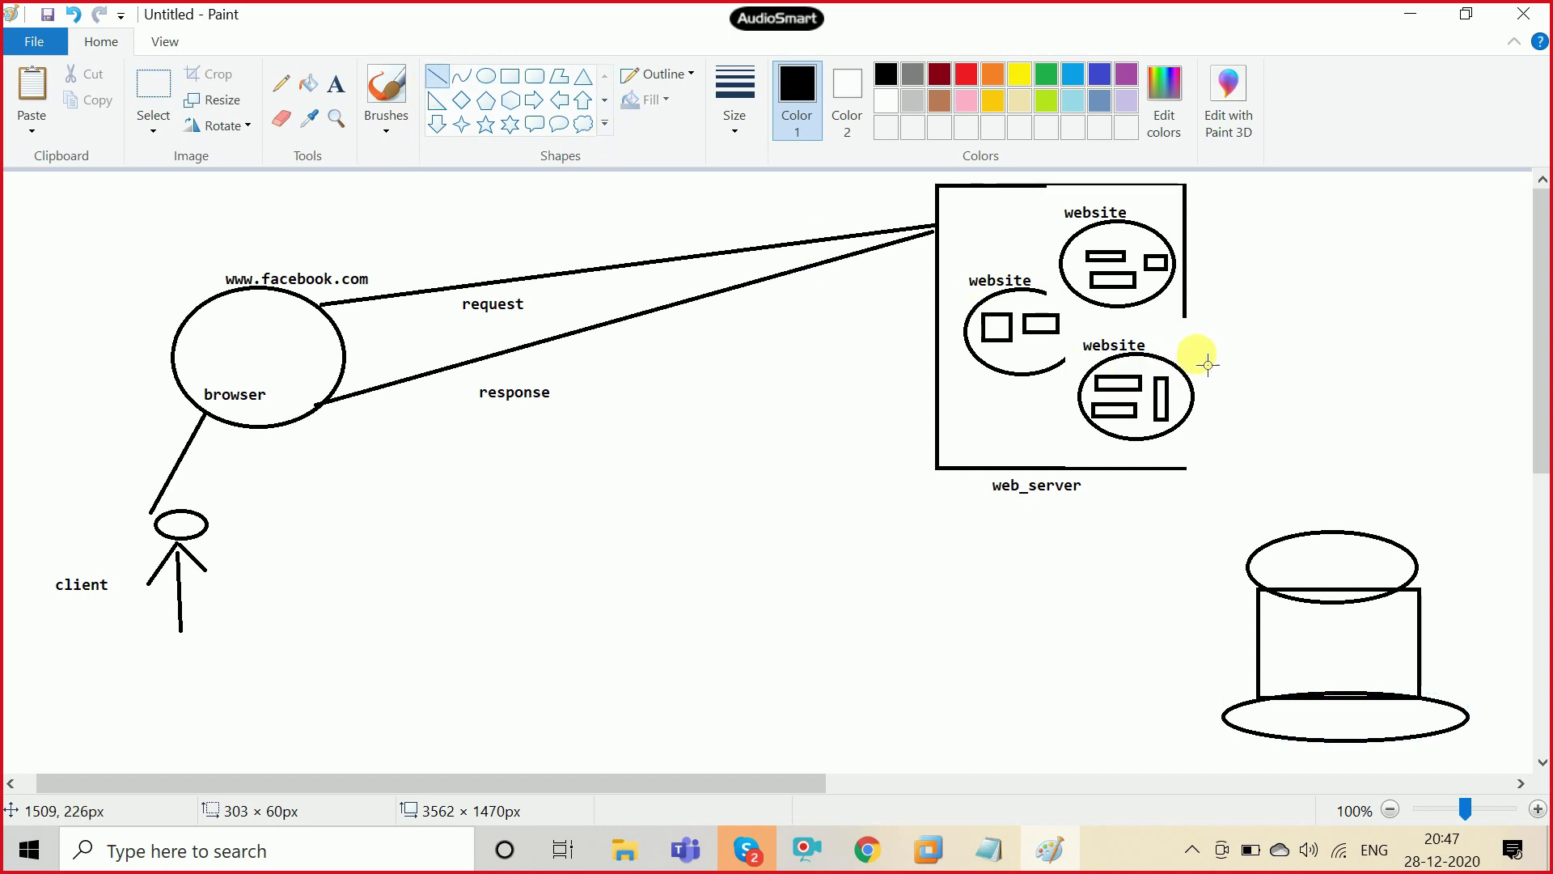
# Step: Draw a straight line from the web_server box's lower right to the cylinder's top oval
pyautogui.moveTo(1177, 332)
pyautogui.mouseDown()
pyautogui.moveTo(1213, 352)
pyautogui.moveTo(1331, 535)
pyautogui.mouseUp()
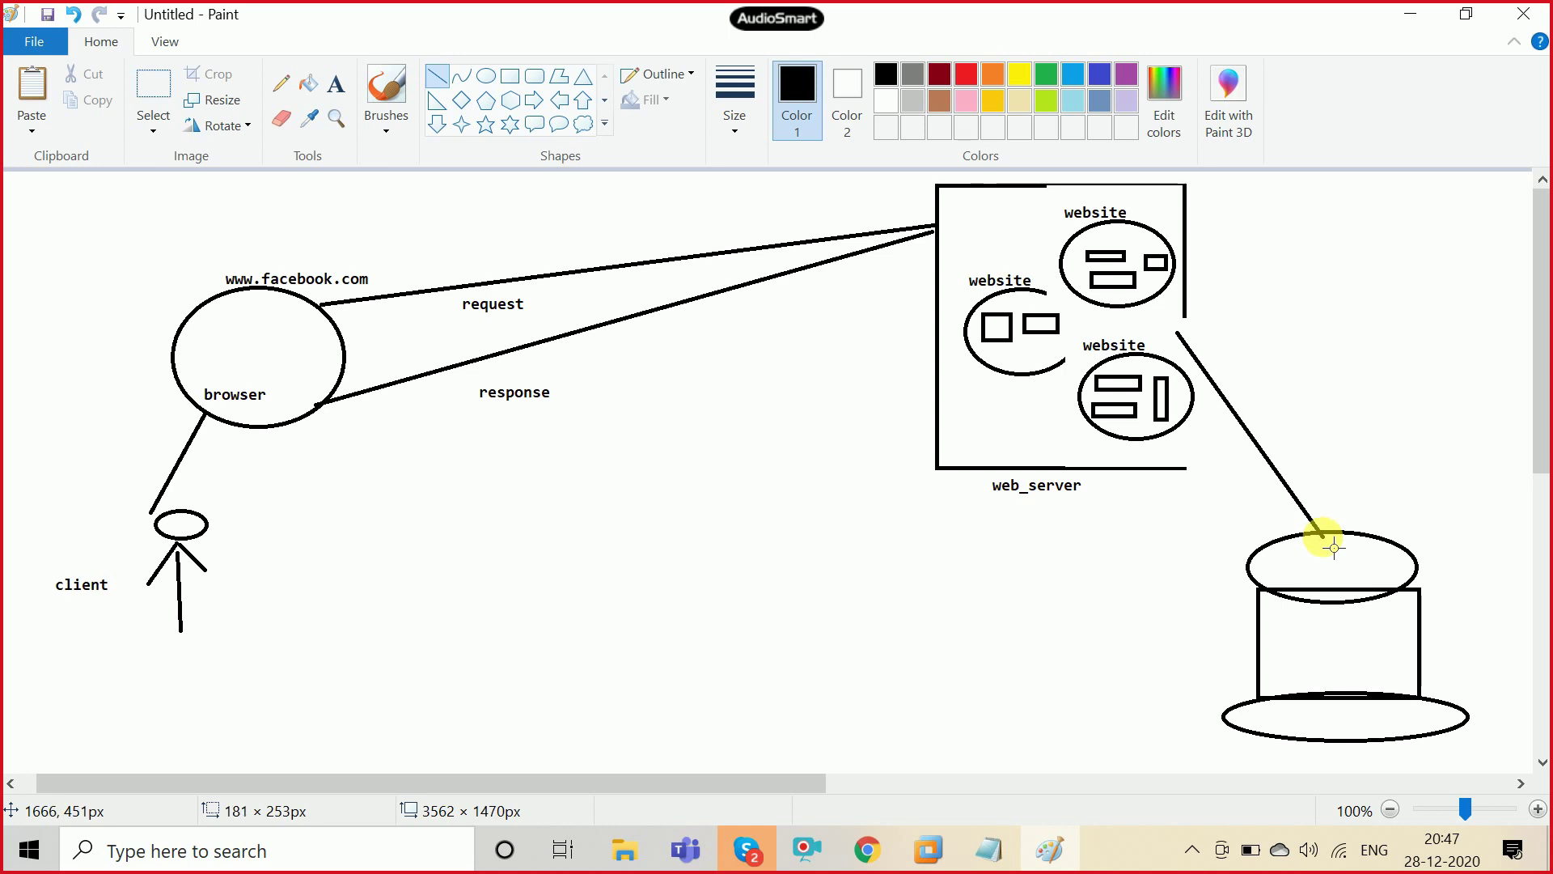
pyautogui.moveTo(1331, 536); pyautogui.dragTo(1328, 536)
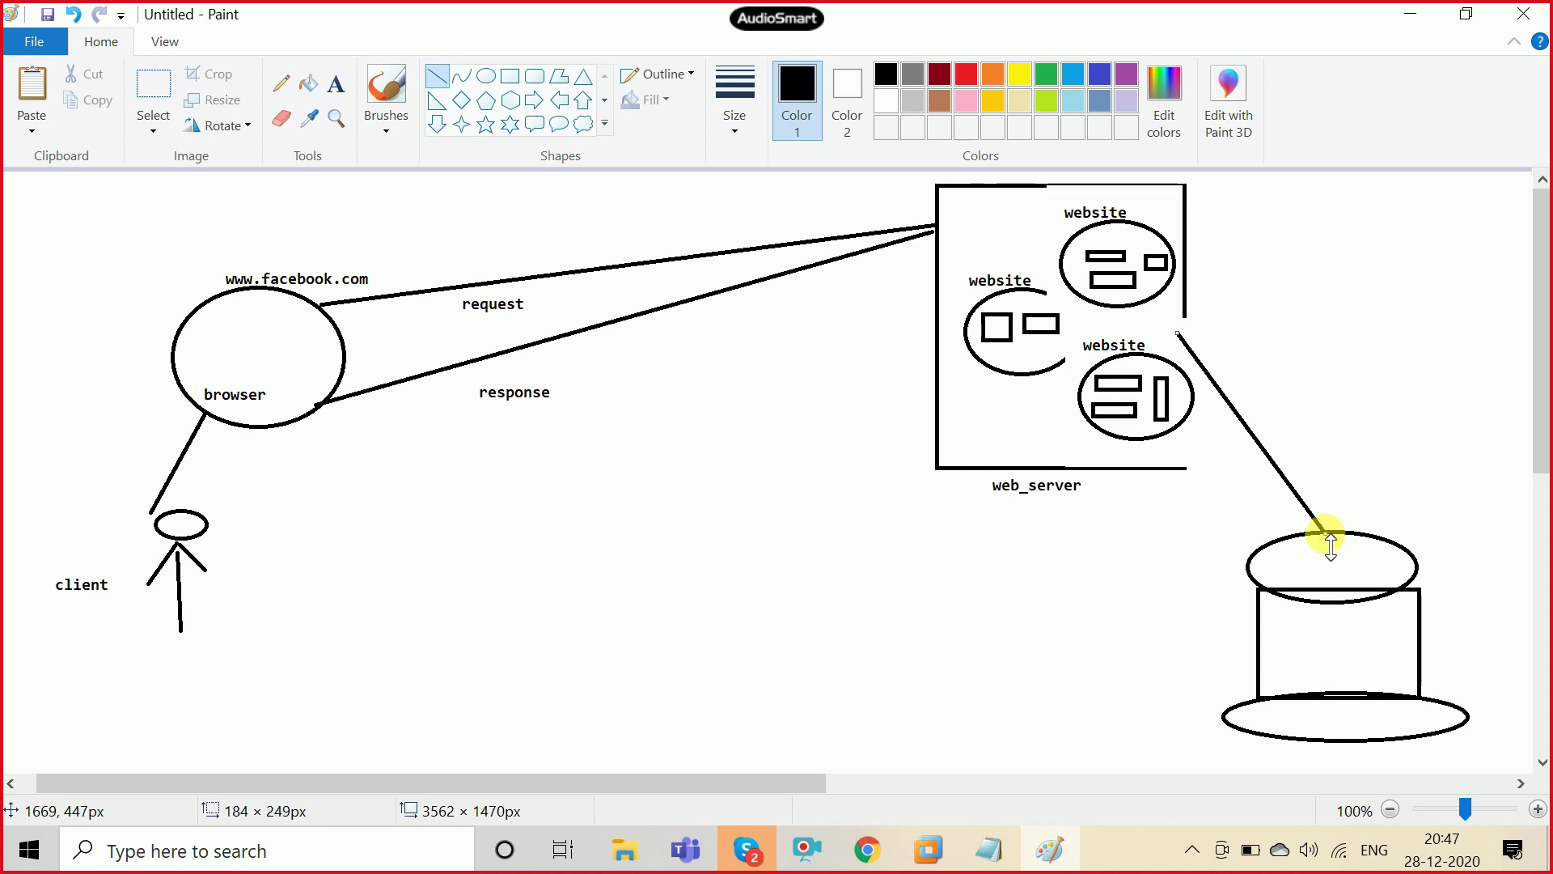
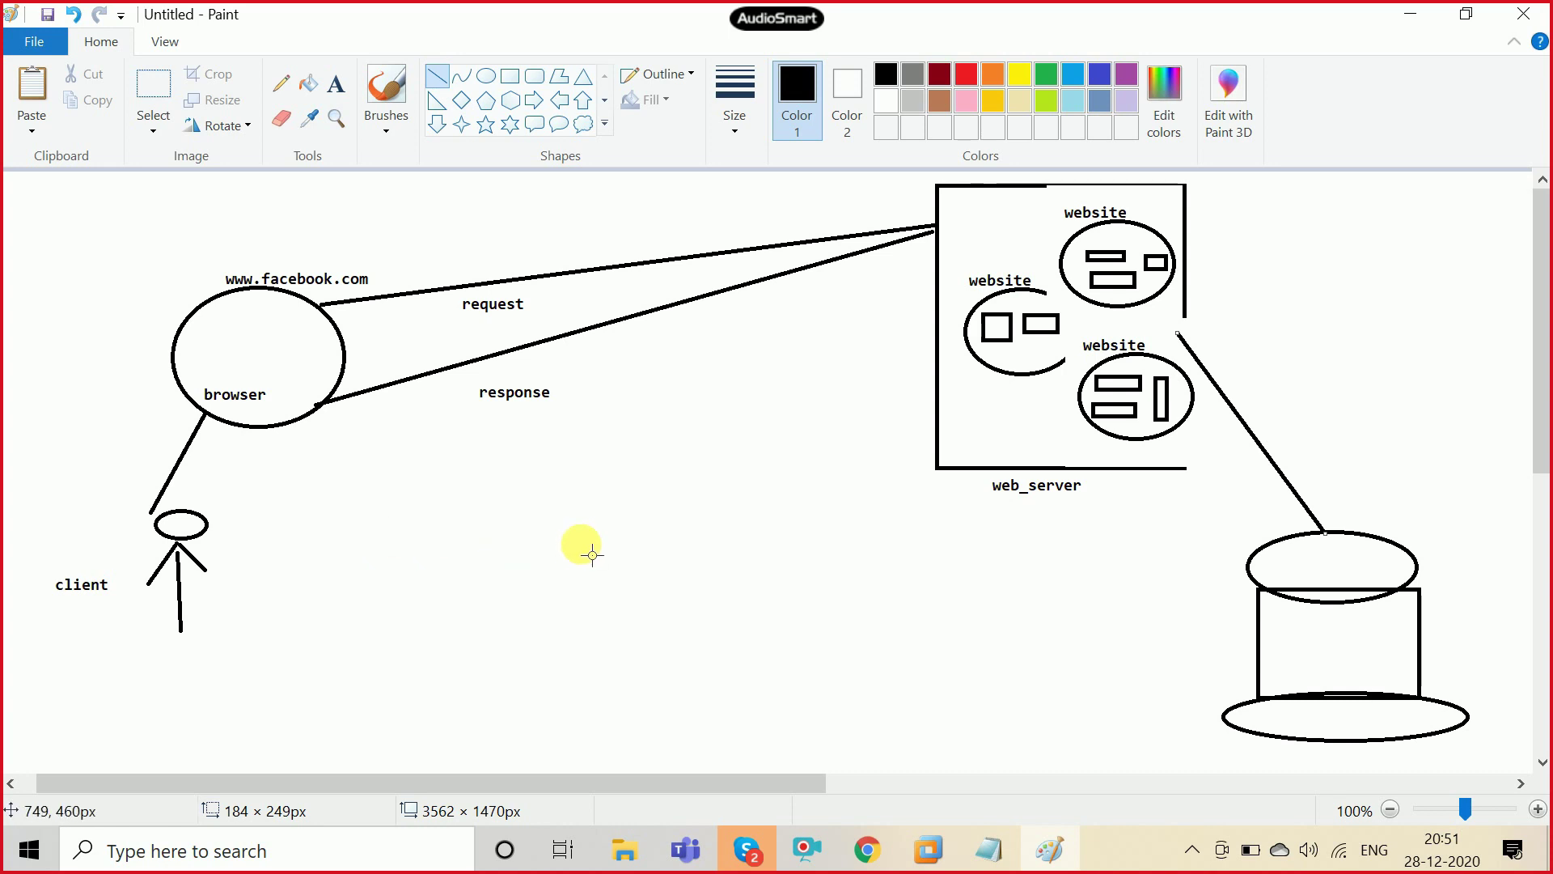
# Step: Select the Line shape in Paint, then bring the Skype call window to the front
pyautogui.click(445, 77)
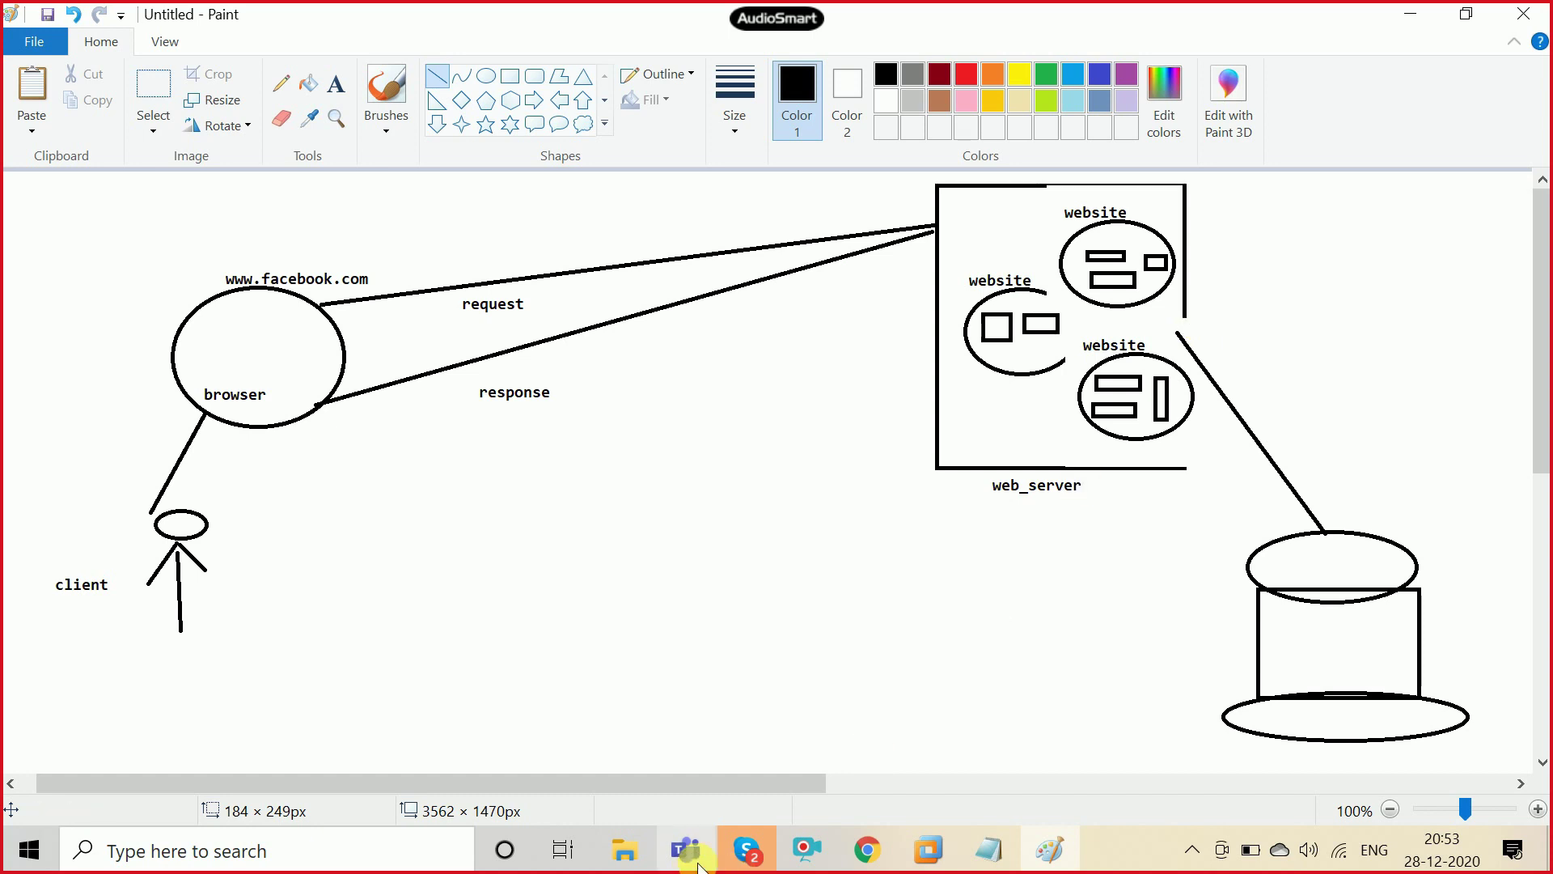
pyautogui.click(750, 851)
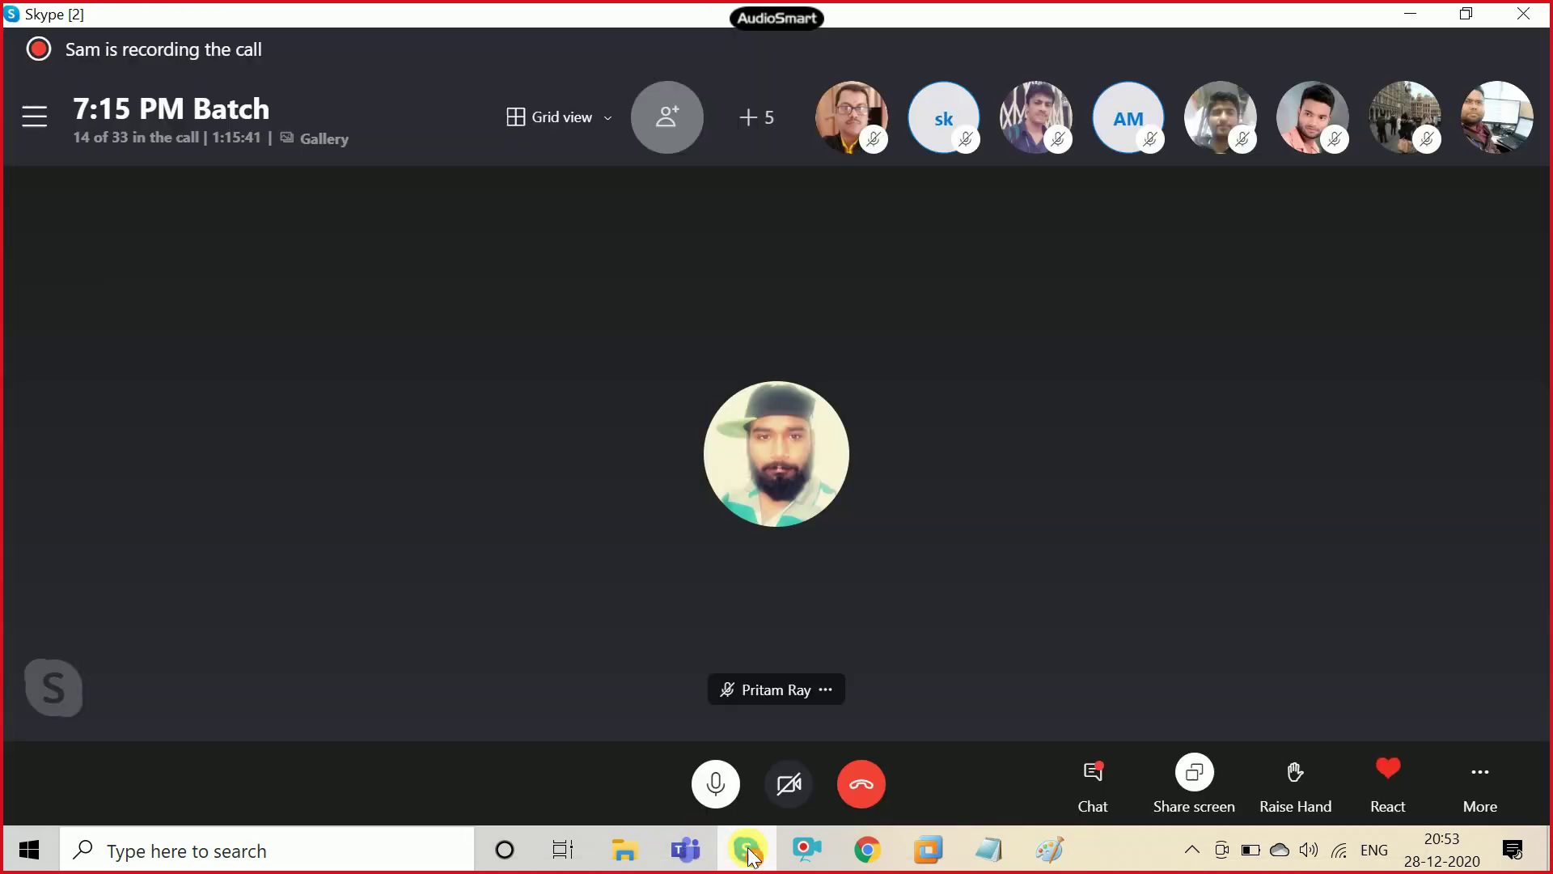
# Step: Log in to Facebook in Chrome with the saved account, then minimize Chrome and Skype to reveal Paint
pyautogui.click(867, 850)
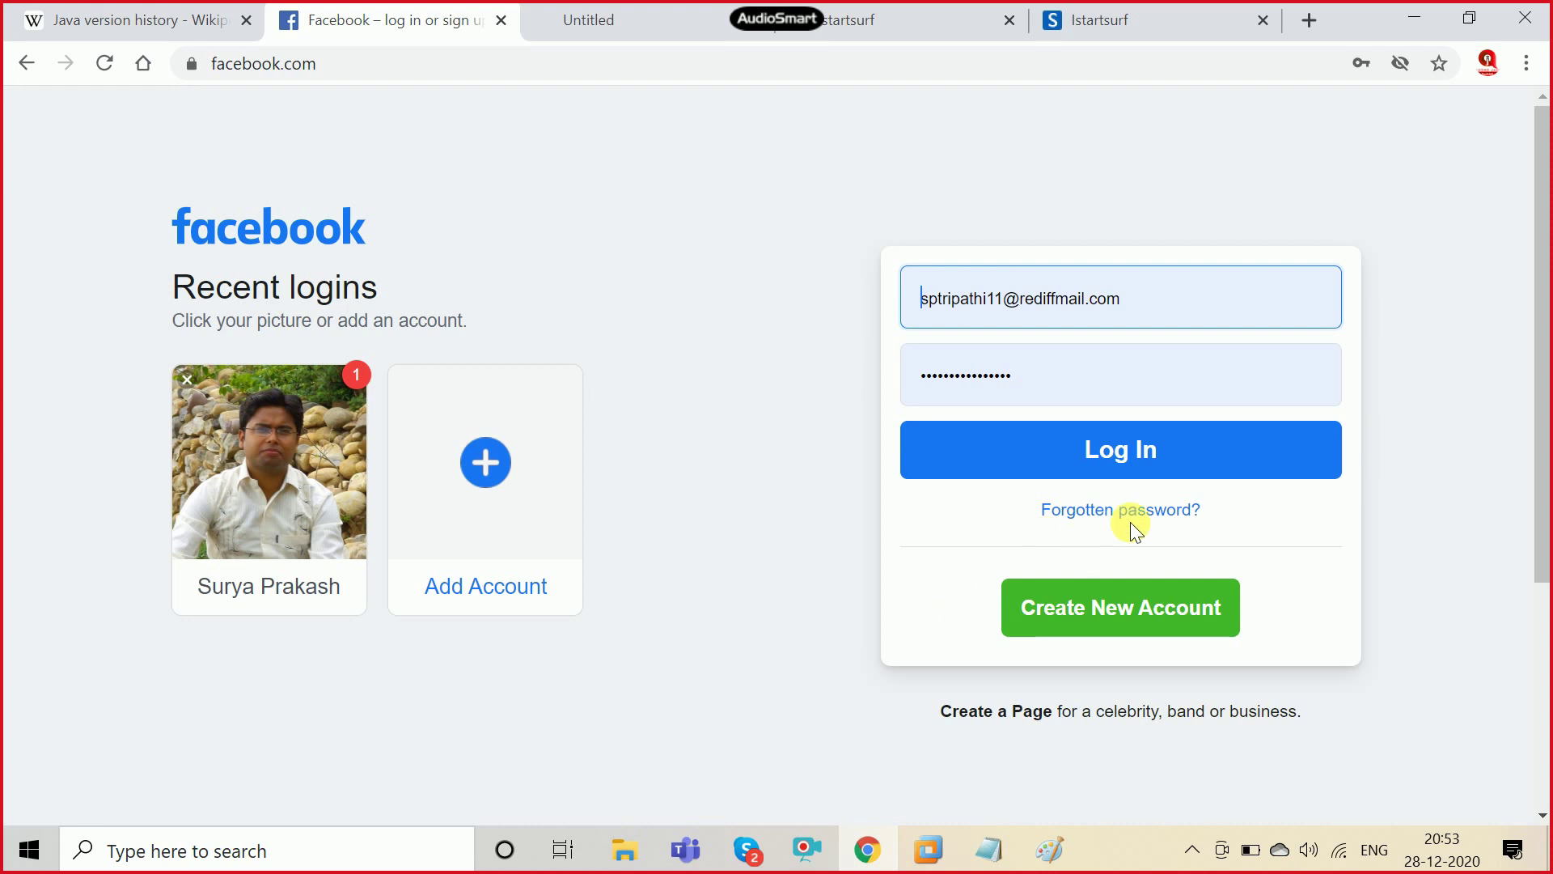
pyautogui.click(1125, 450)
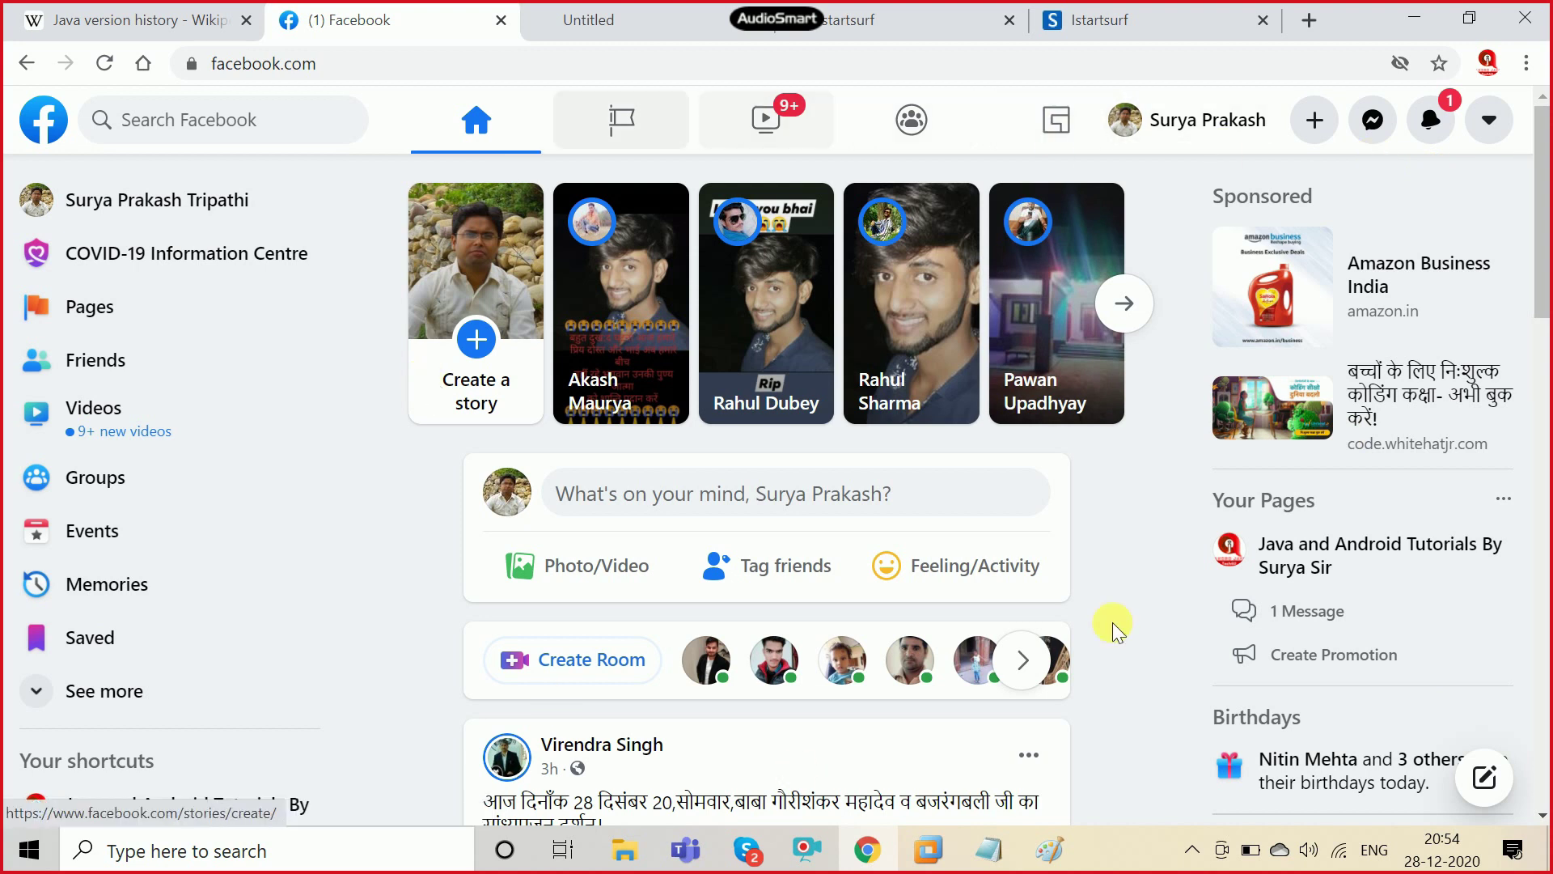
pyautogui.click(1407, 23)
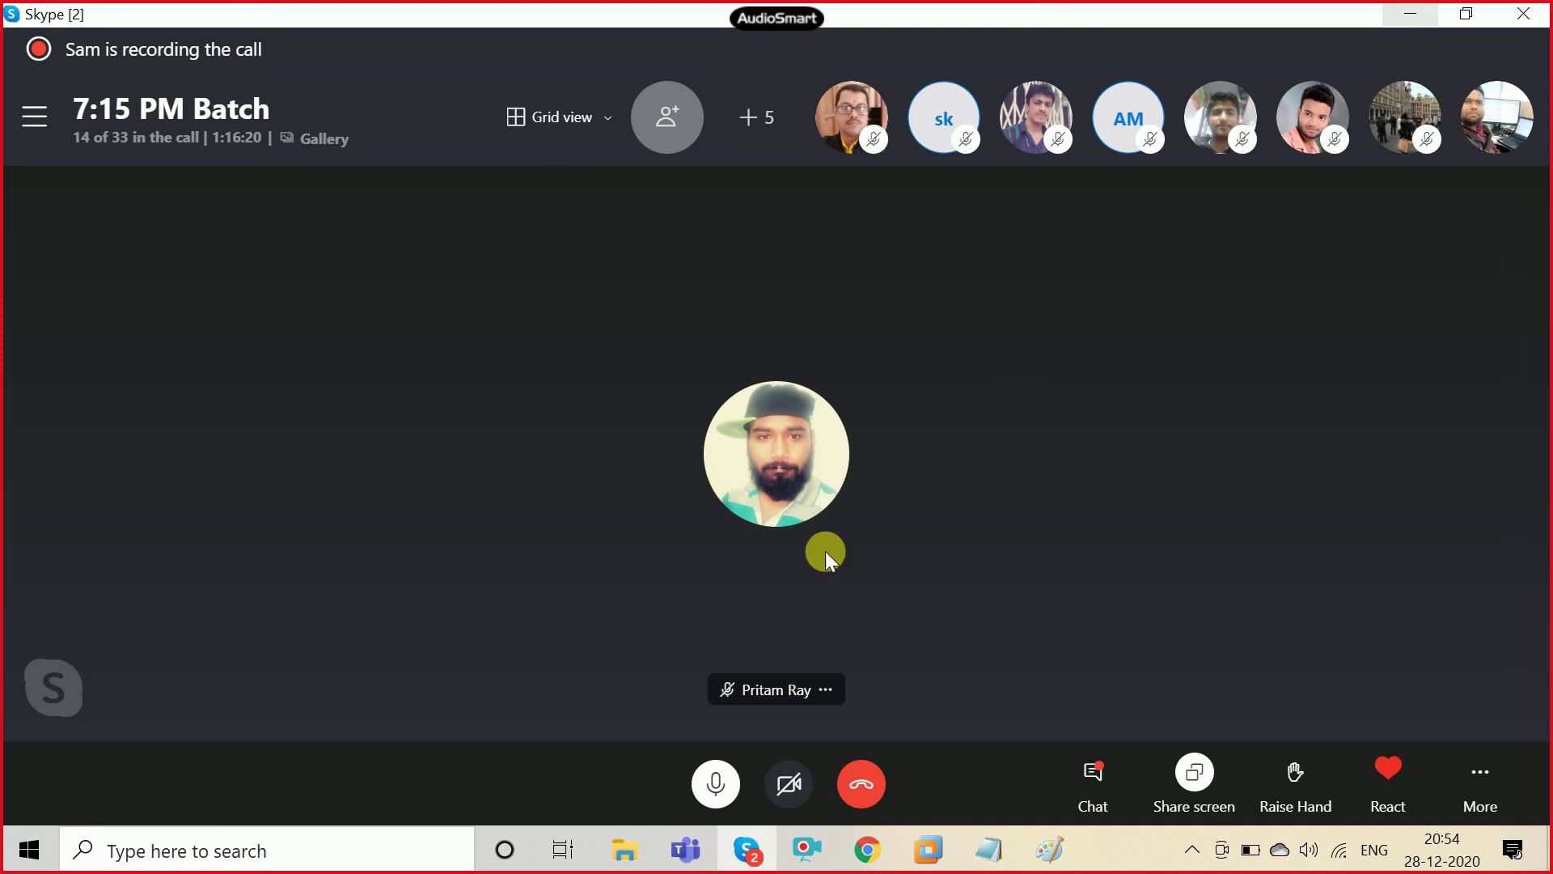
pyautogui.click(1409, 15)
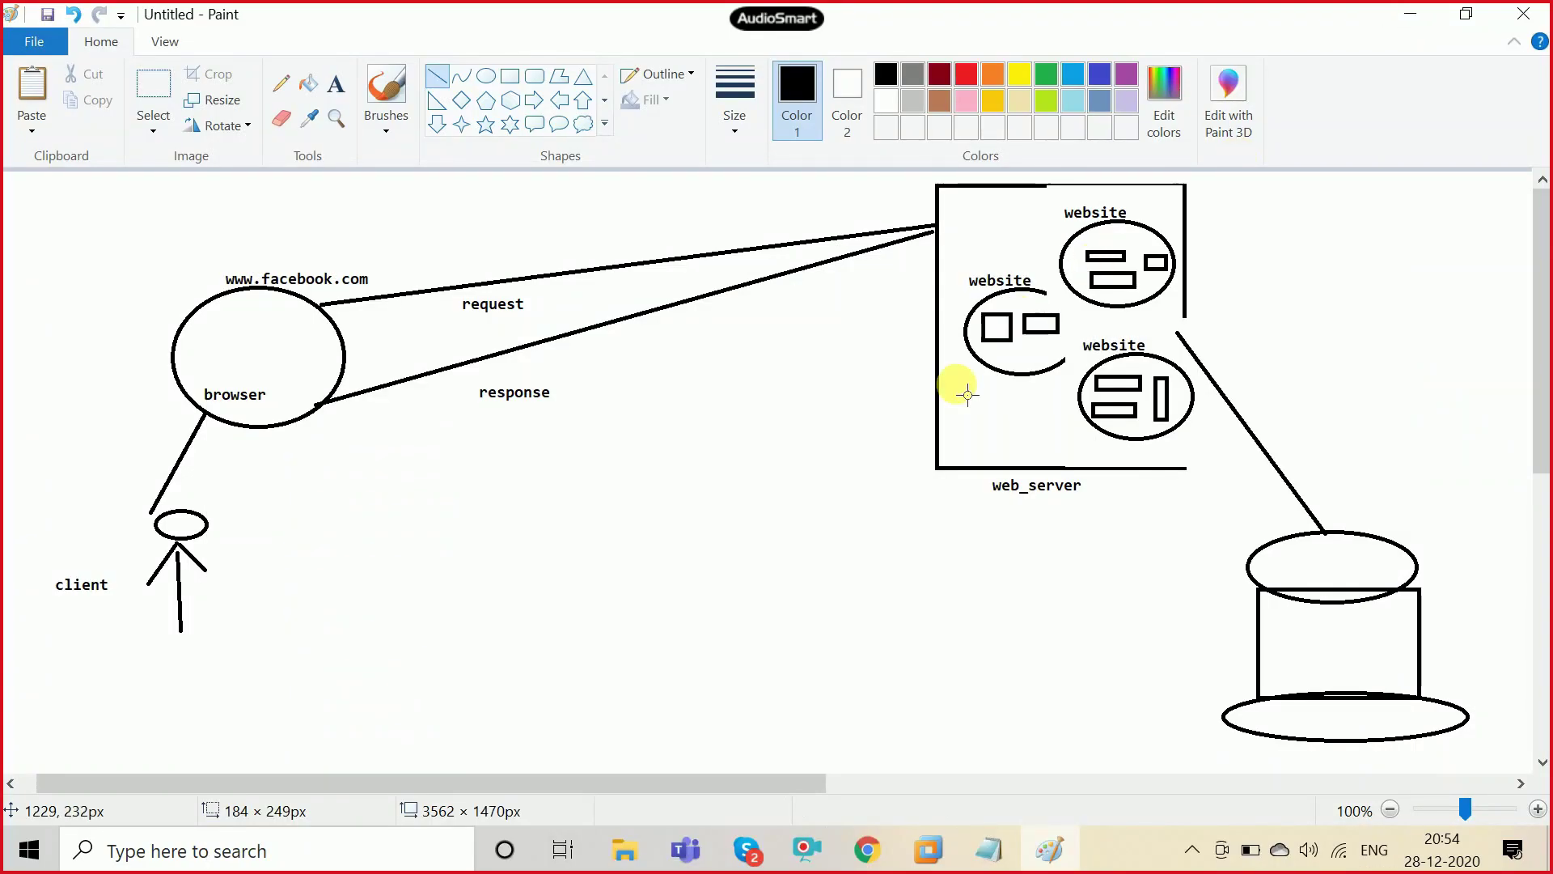